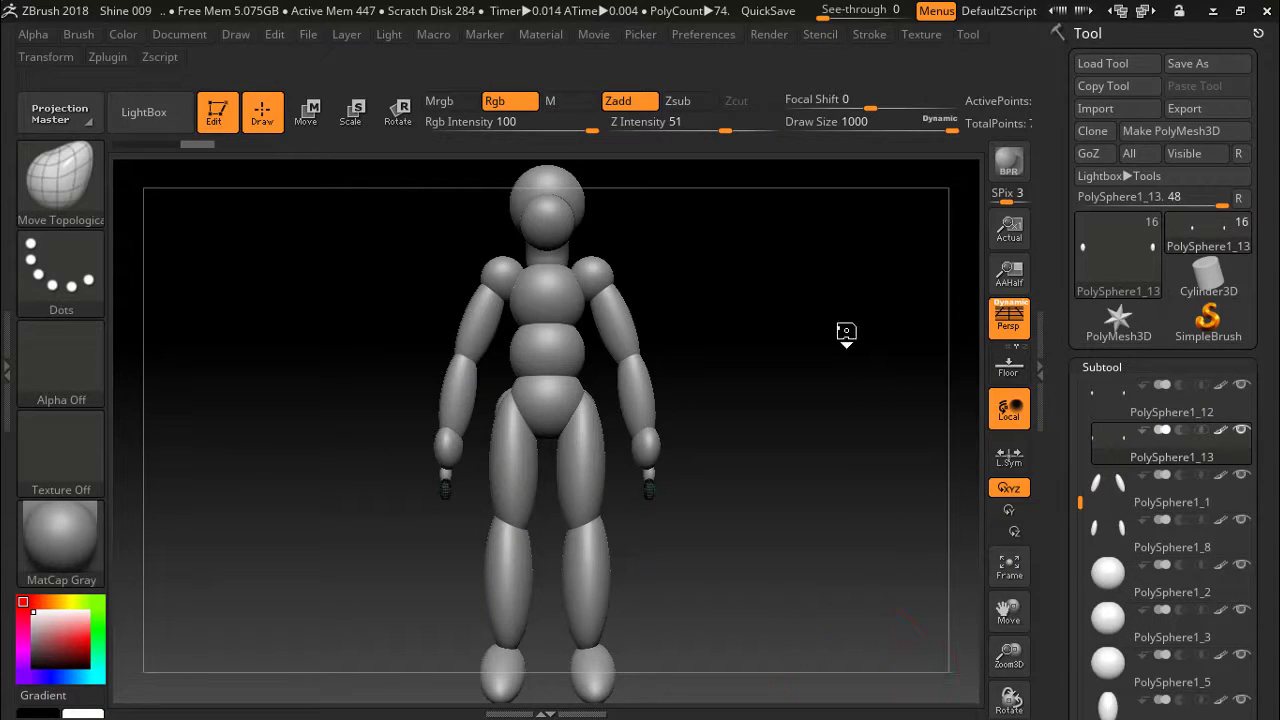
Orbit the sphere mannequin through three-quarter, side and rear views to inspect it.
mouse_move(846, 334)
mouse_down()
mouse_move(748, 360)
mouse_move(717, 354)
mouse_move(872, 357)
mouse_move(794, 371)
mouse_move(863, 371)
mouse_up()
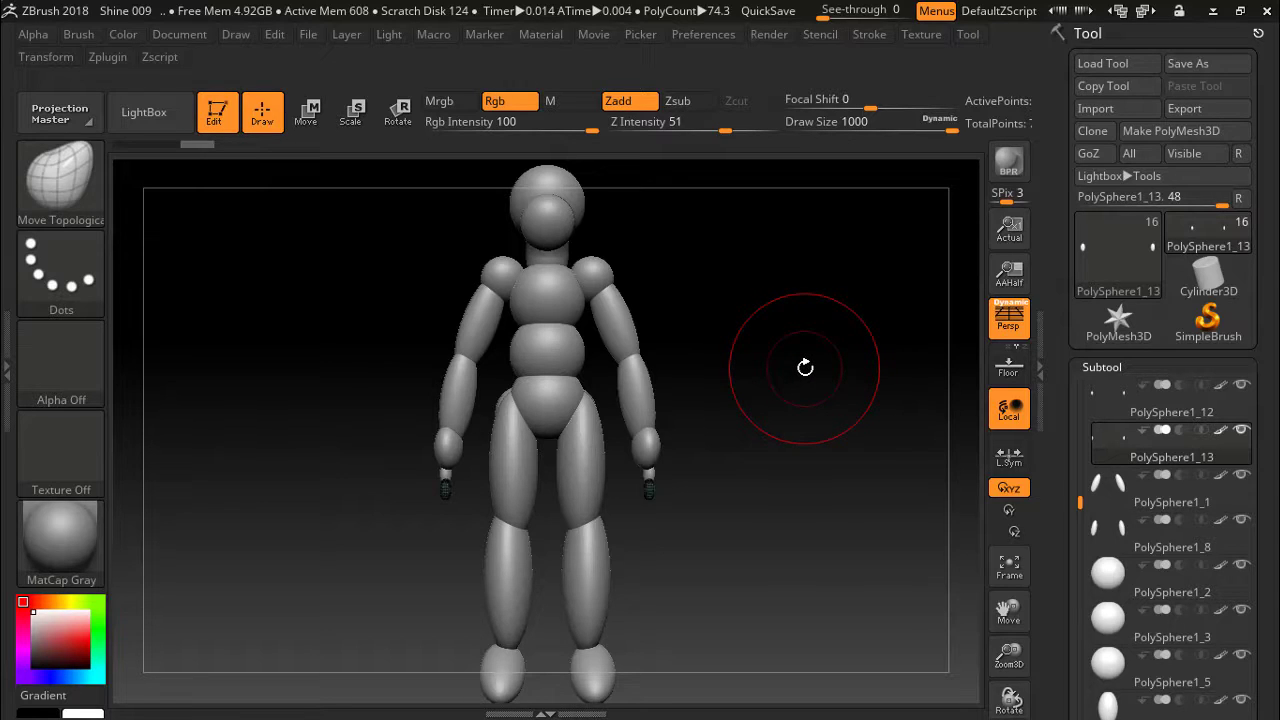
mouse_move(805, 368)
mouse_down()
mouse_move(677, 377)
mouse_move(710, 376)
mouse_up()
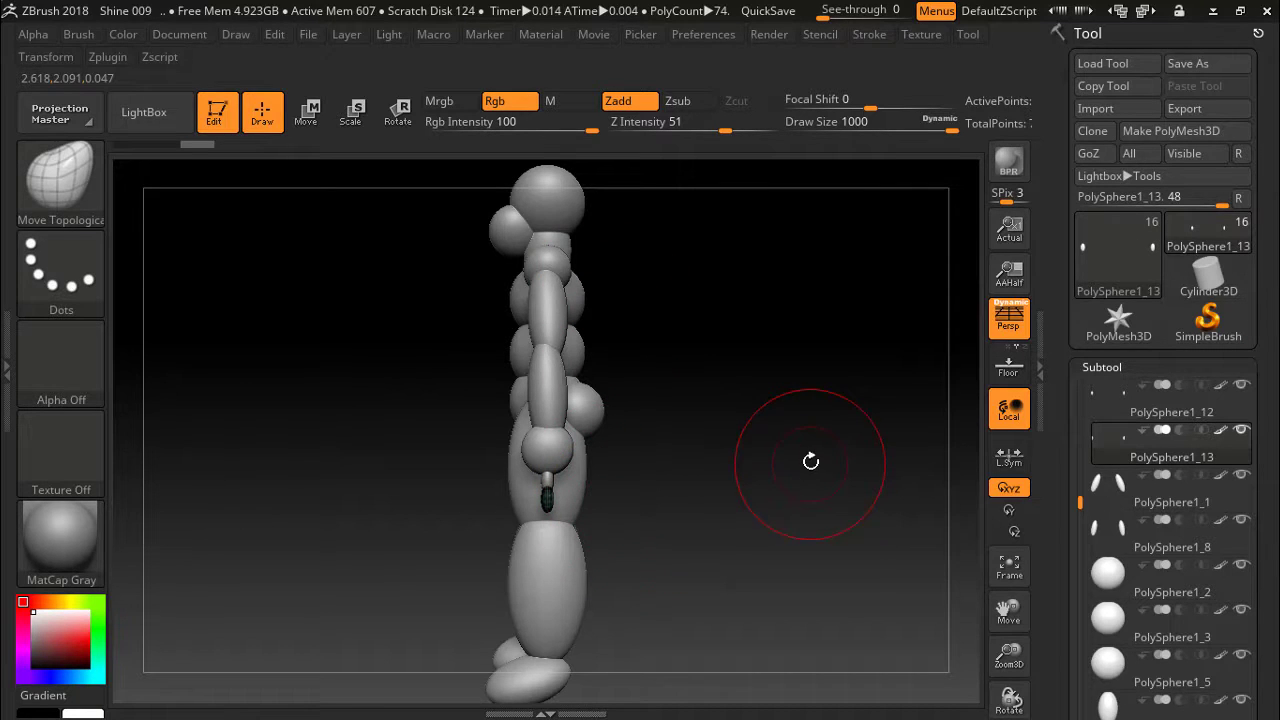
mouse_move(808, 454)
mouse_down()
mouse_move(723, 457)
mouse_move(818, 463)
mouse_up()
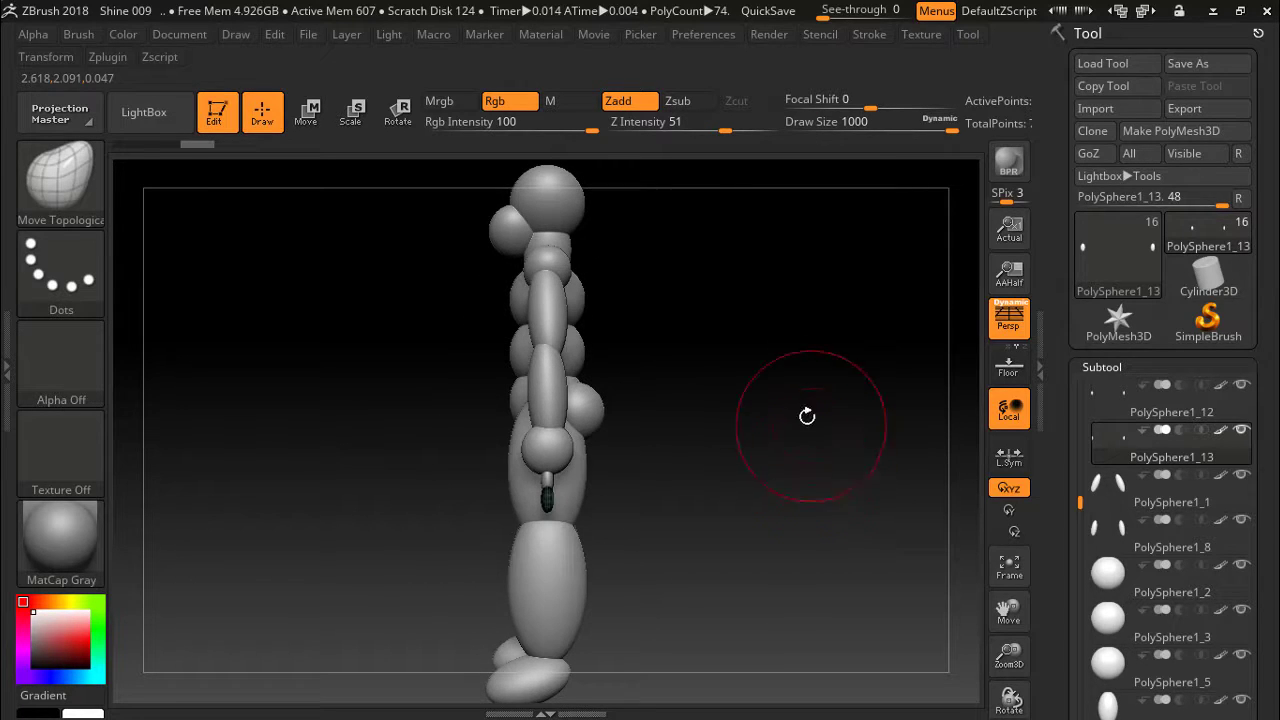
mouse_move(842, 413)
mouse_down()
mouse_move(737, 449)
mouse_move(760, 449)
mouse_move(701, 449)
mouse_up()
drag(811, 449, 703, 466)
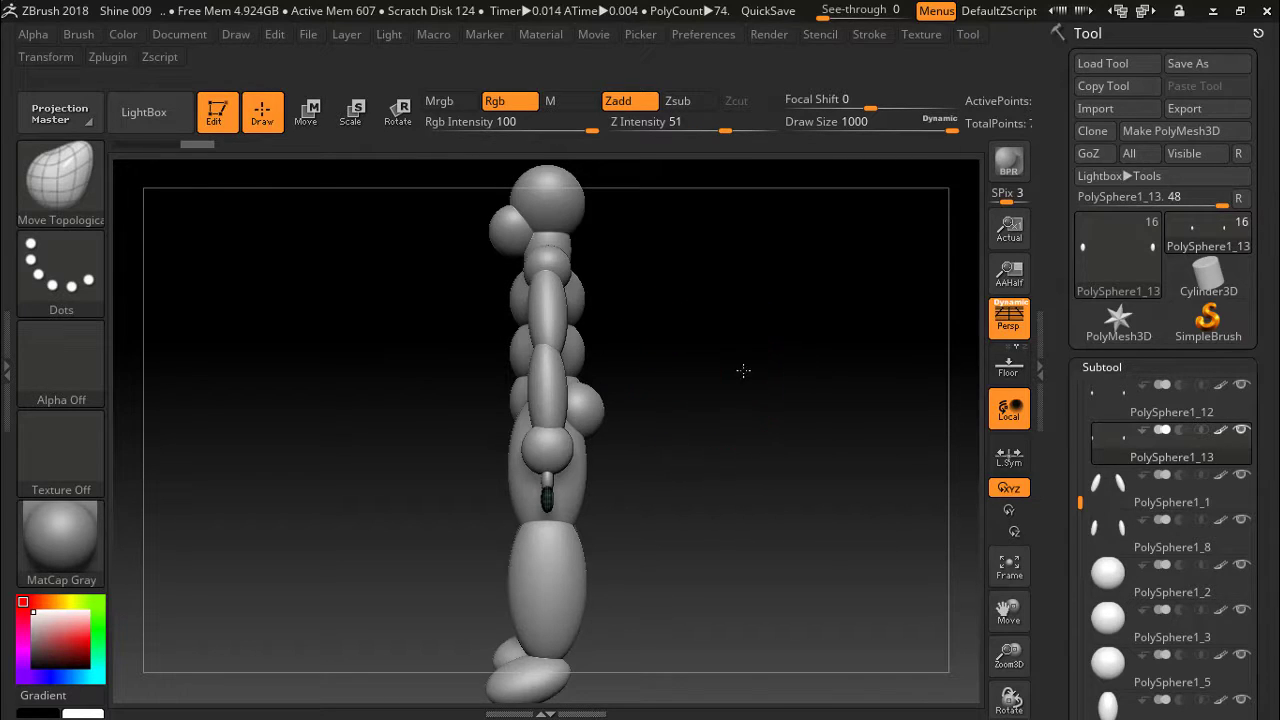
drag(743, 371, 826, 371)
mouse_move(743, 371)
mouse_down()
mouse_move(754, 374)
mouse_move(697, 388)
mouse_up()
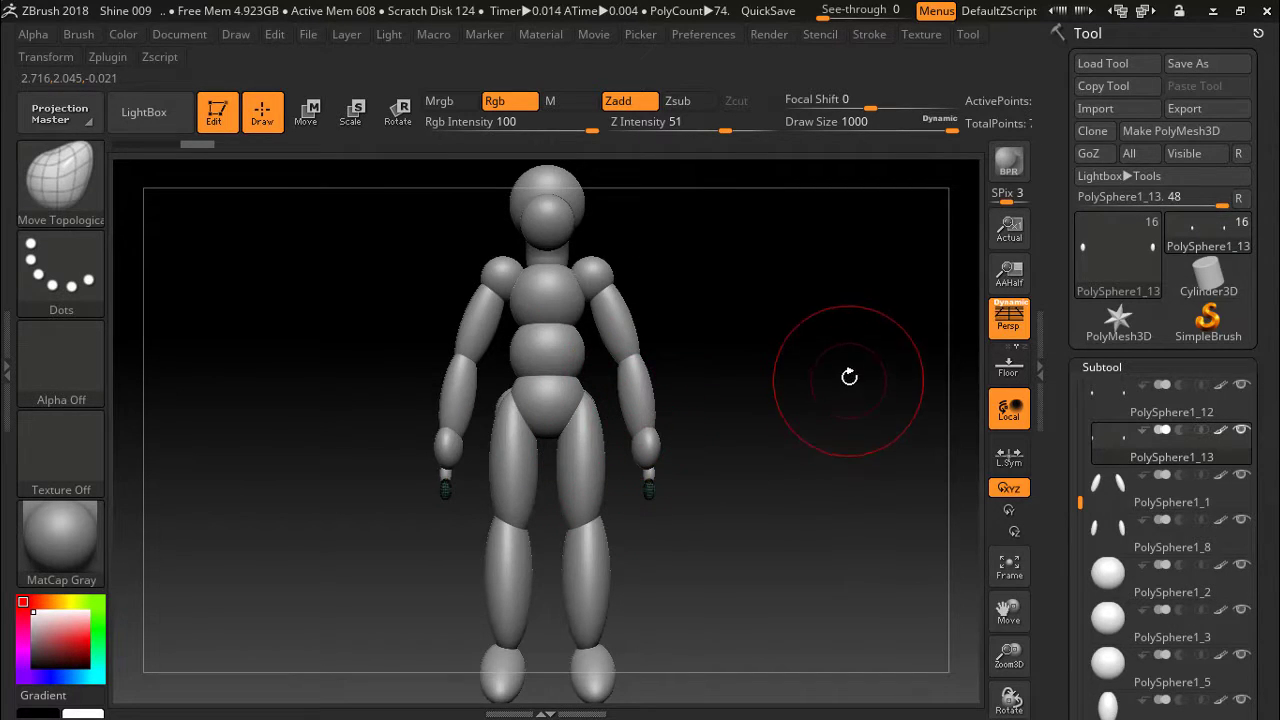
drag(849, 374, 761, 389)
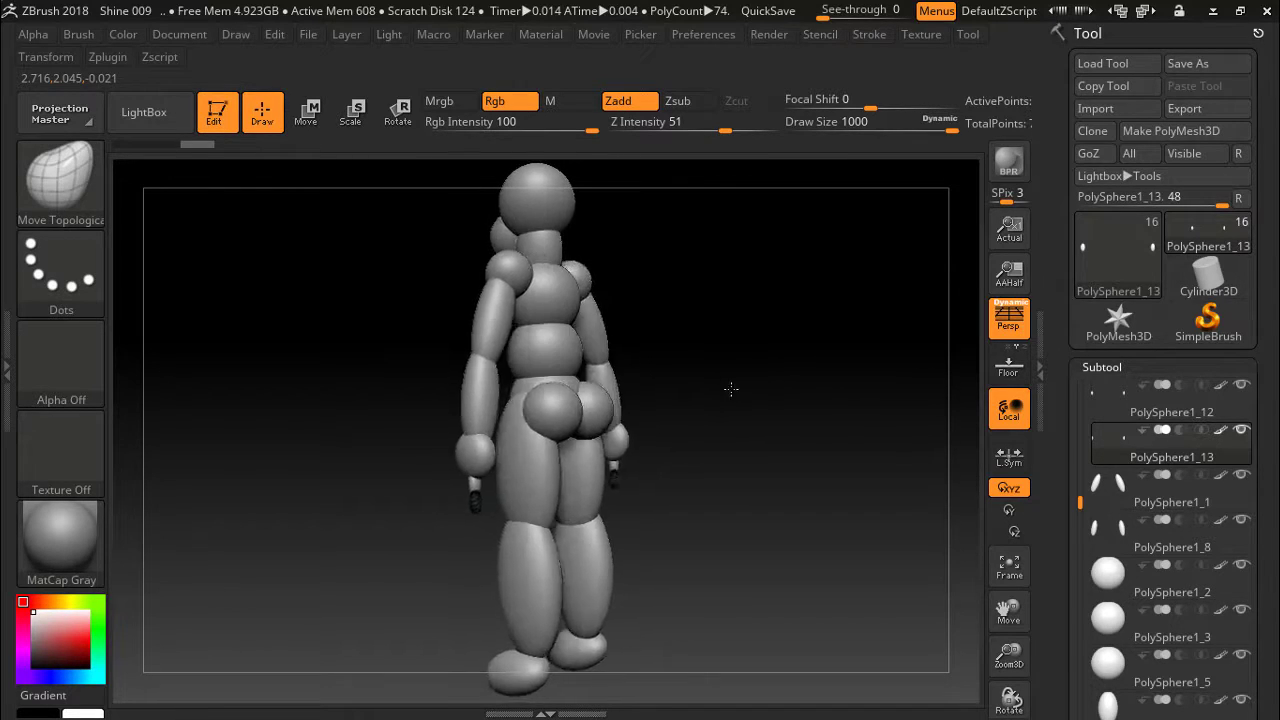
scroll(1240, 500, down, 4)
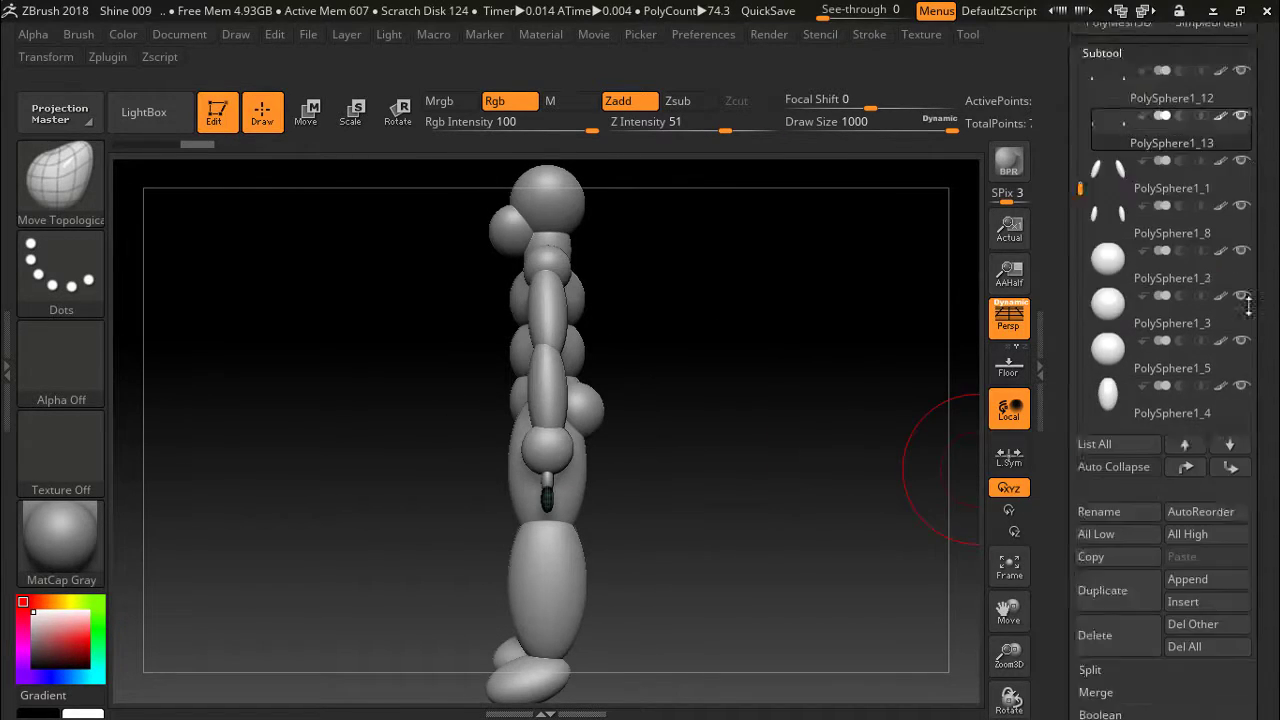
scroll(1236, 560, up, 2)
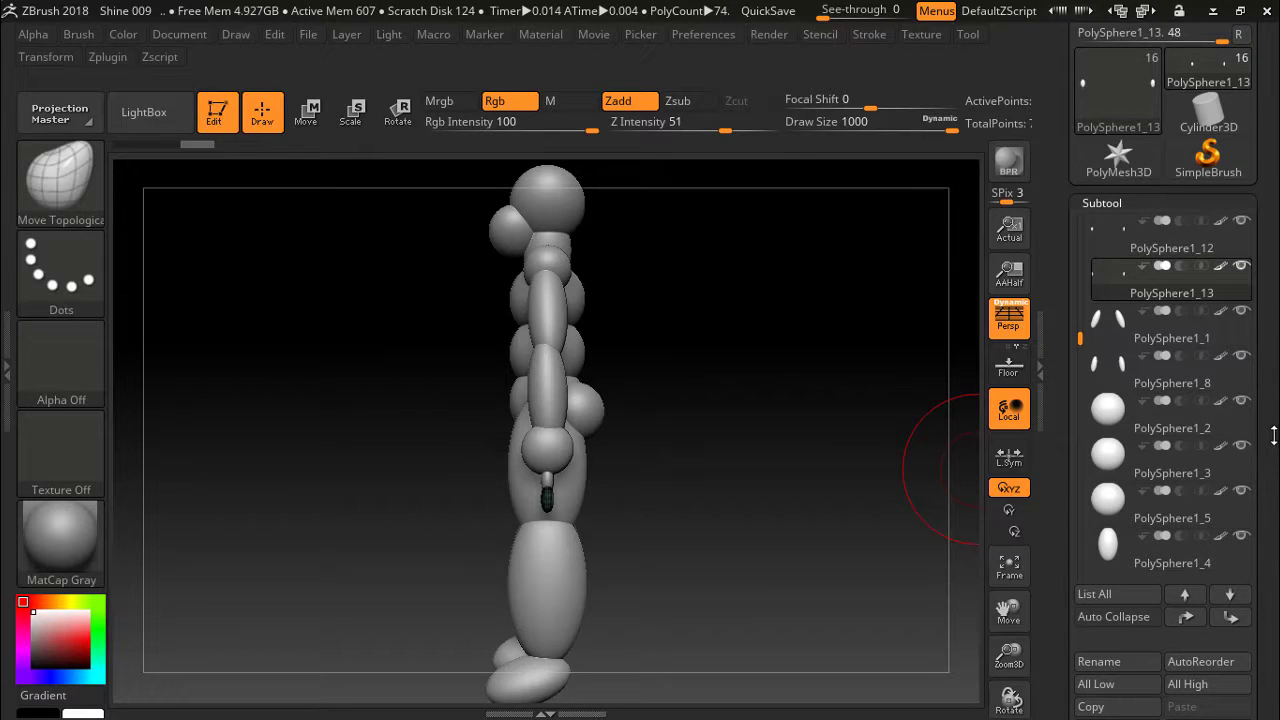
scroll(1274, 436, down, 3)
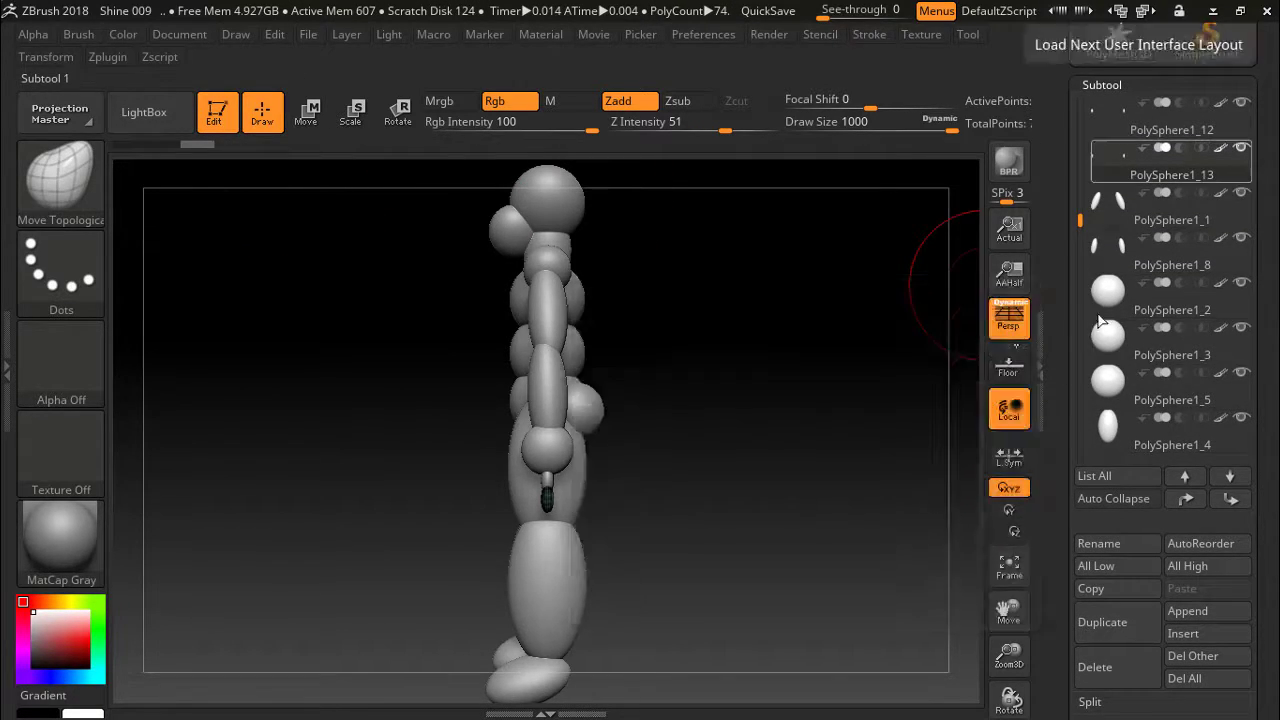
mouse_move(1108, 410)
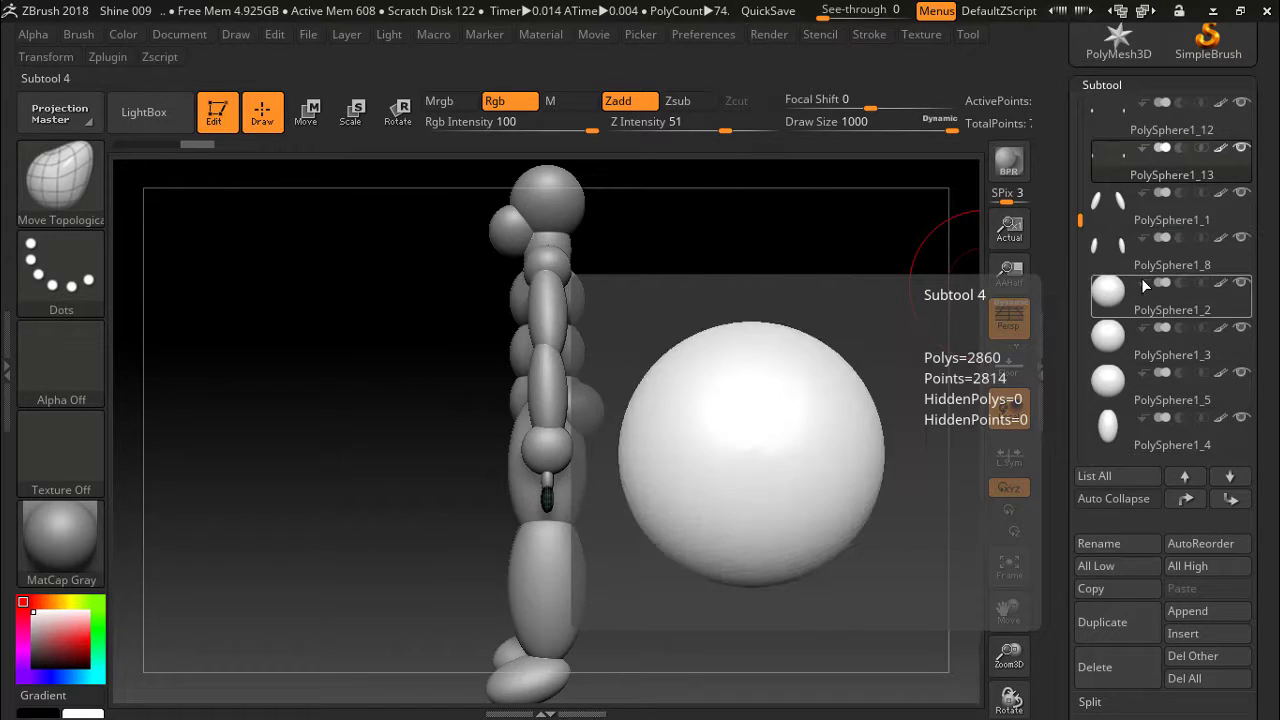
Cycle subtools to identify the pelvis, feet PolySphere1_10, neck PolySphere1_6 and PolySphere1_11, ending on the pelvis.
click(1185, 477)
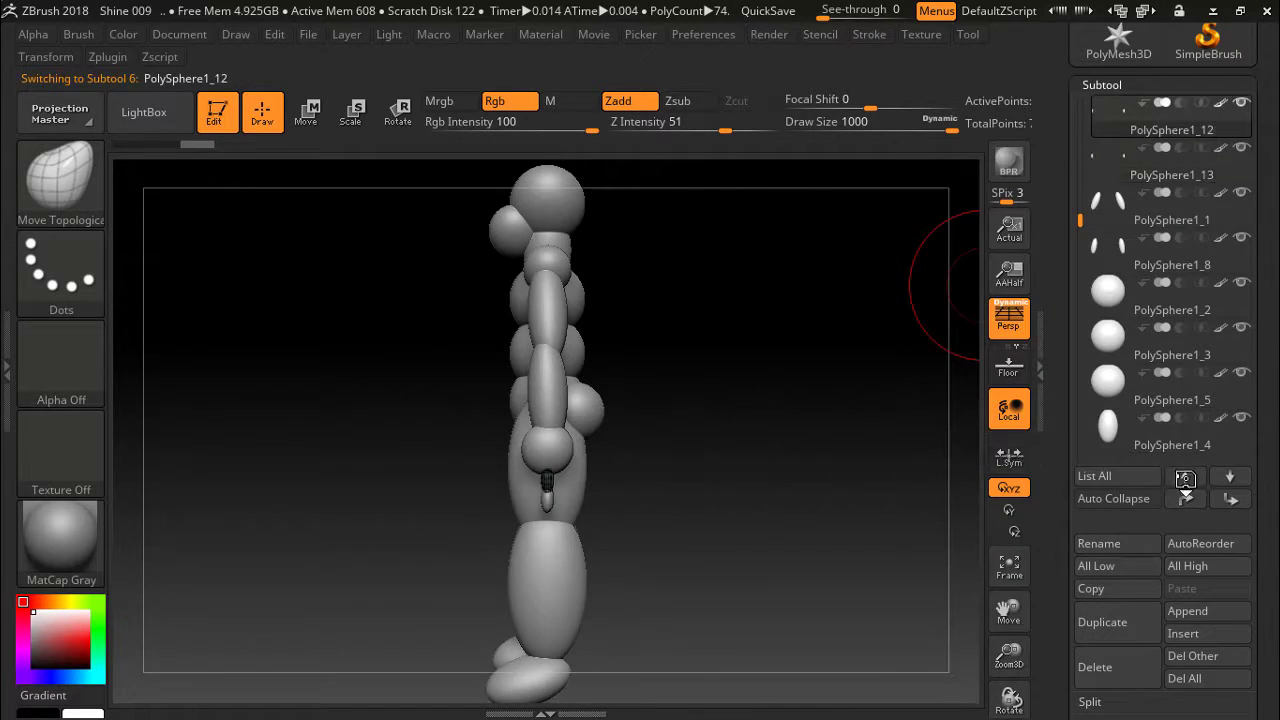
click(1185, 477)
click(1186, 480)
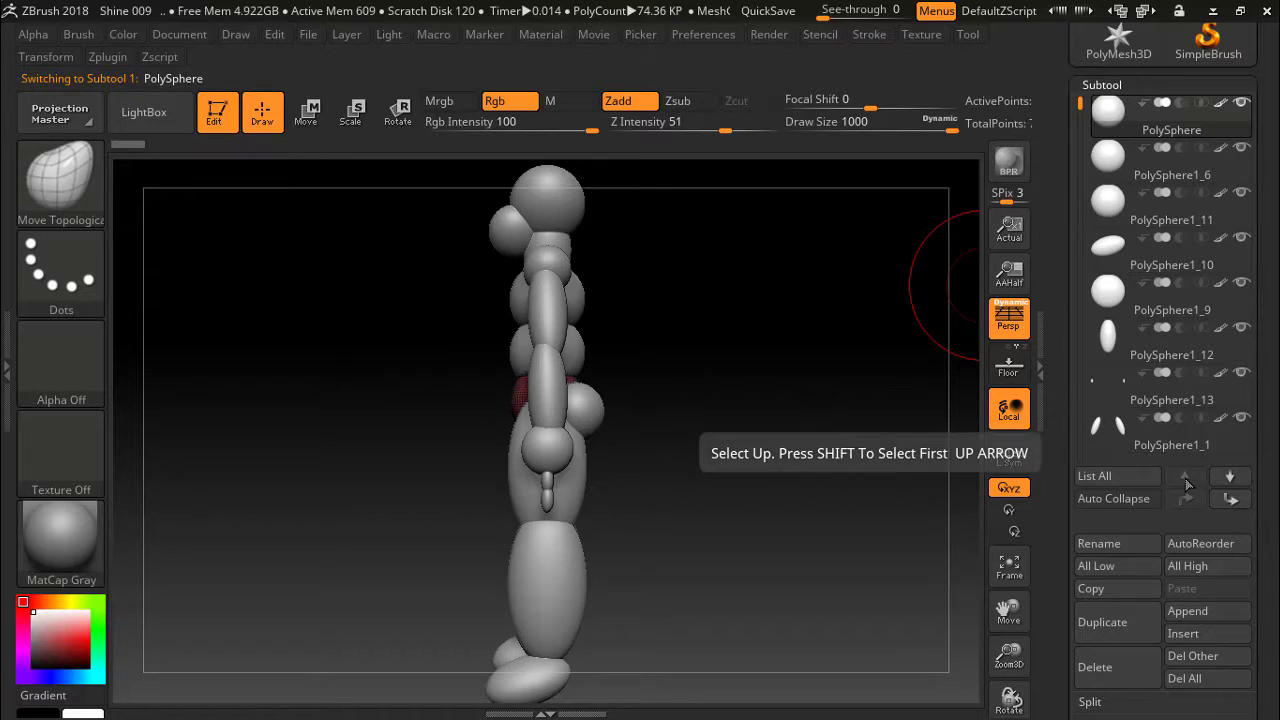
click(1234, 478)
click(1234, 478)
click(1236, 478)
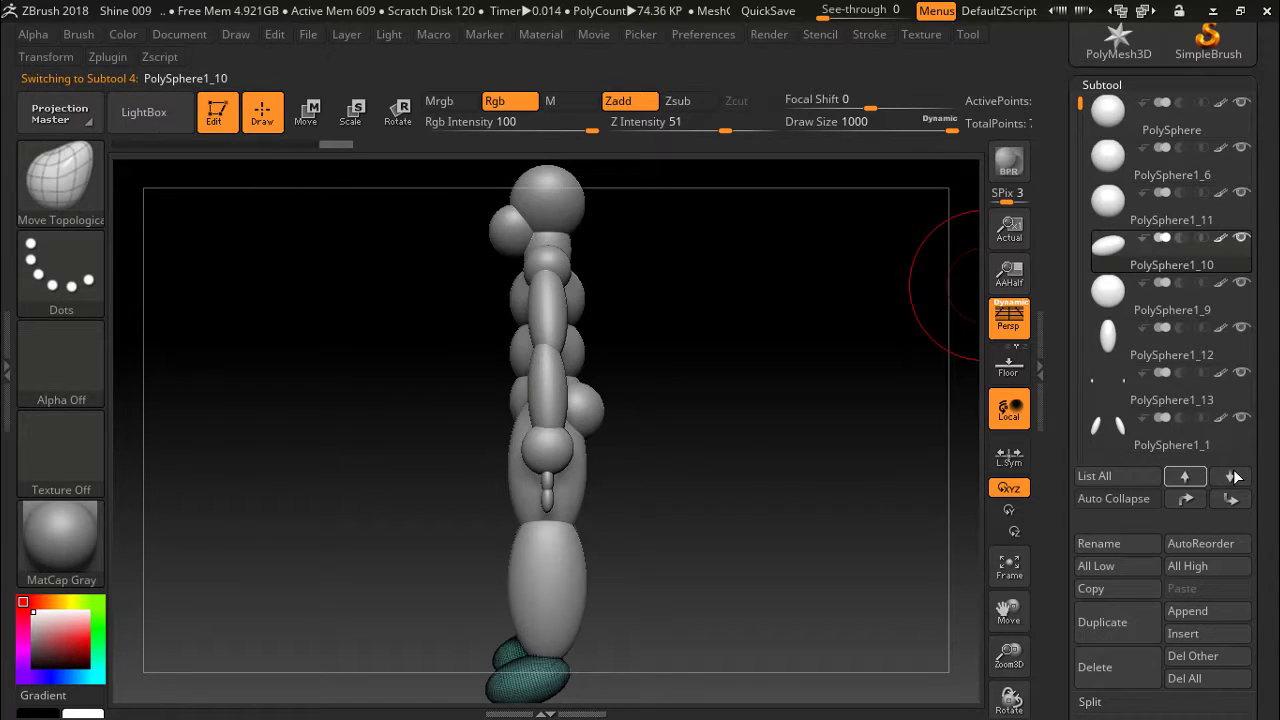
click(1191, 475)
click(1191, 475)
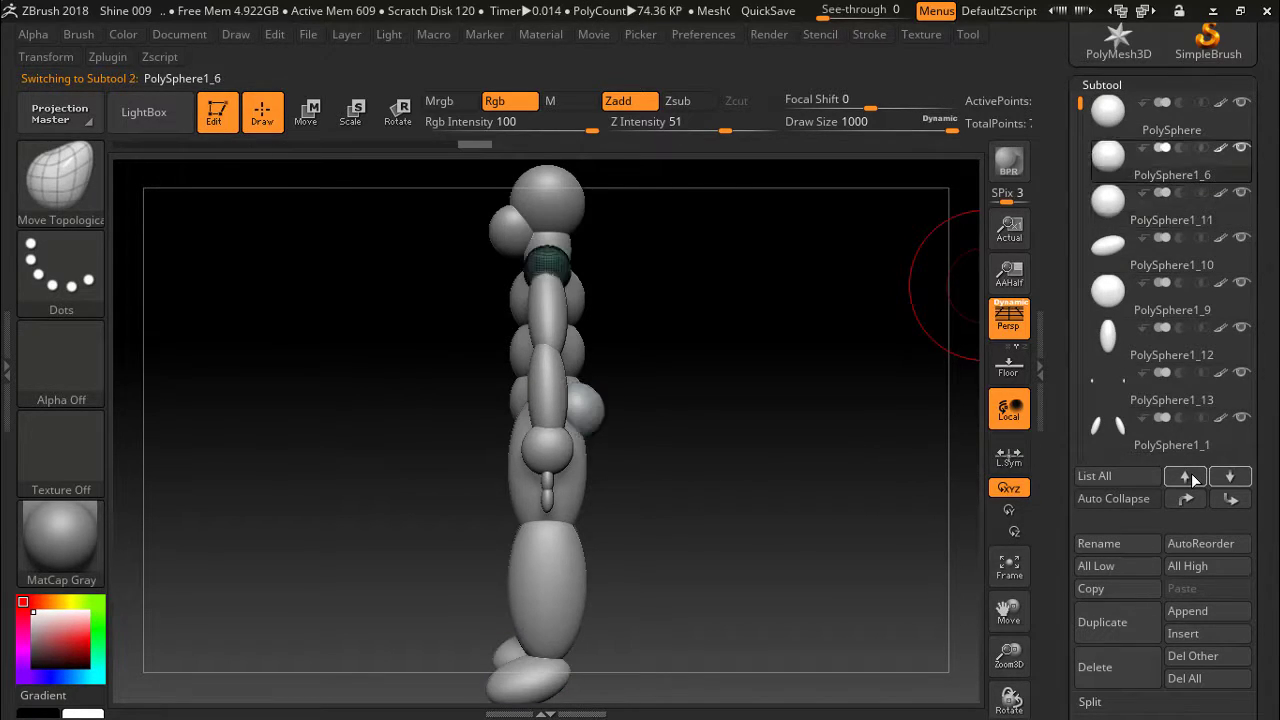
click(1230, 477)
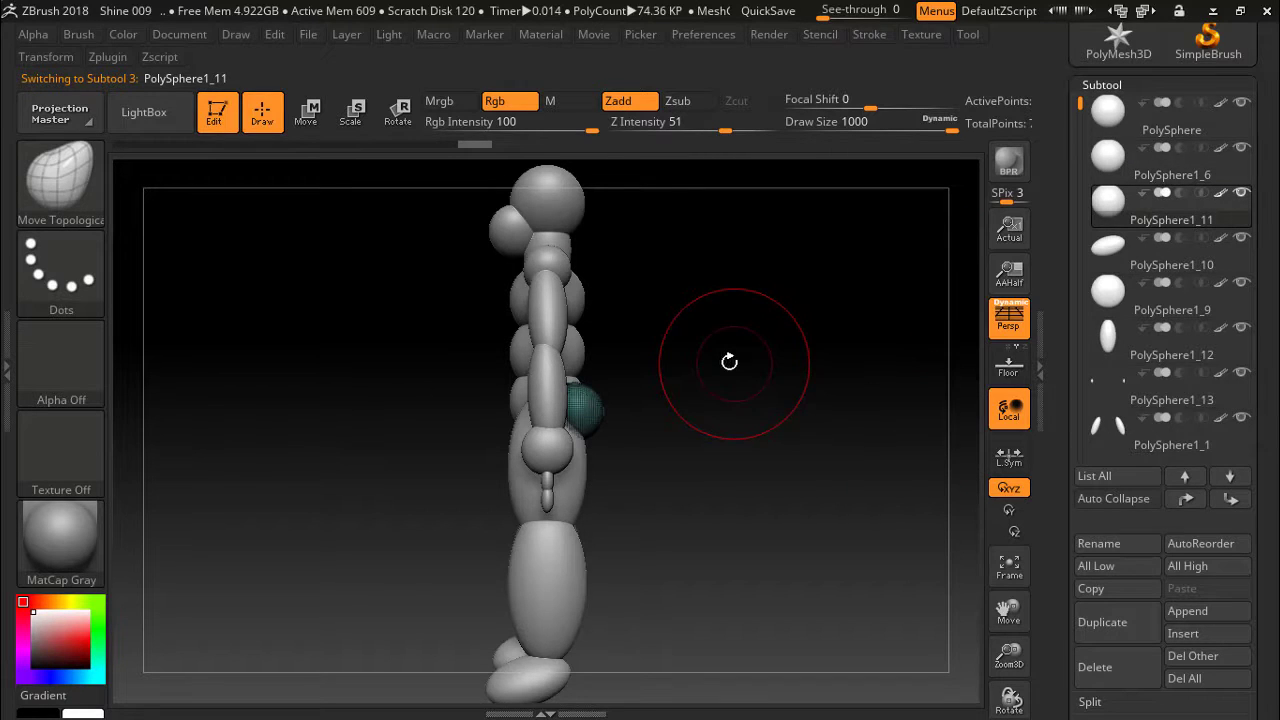
click(1185, 480)
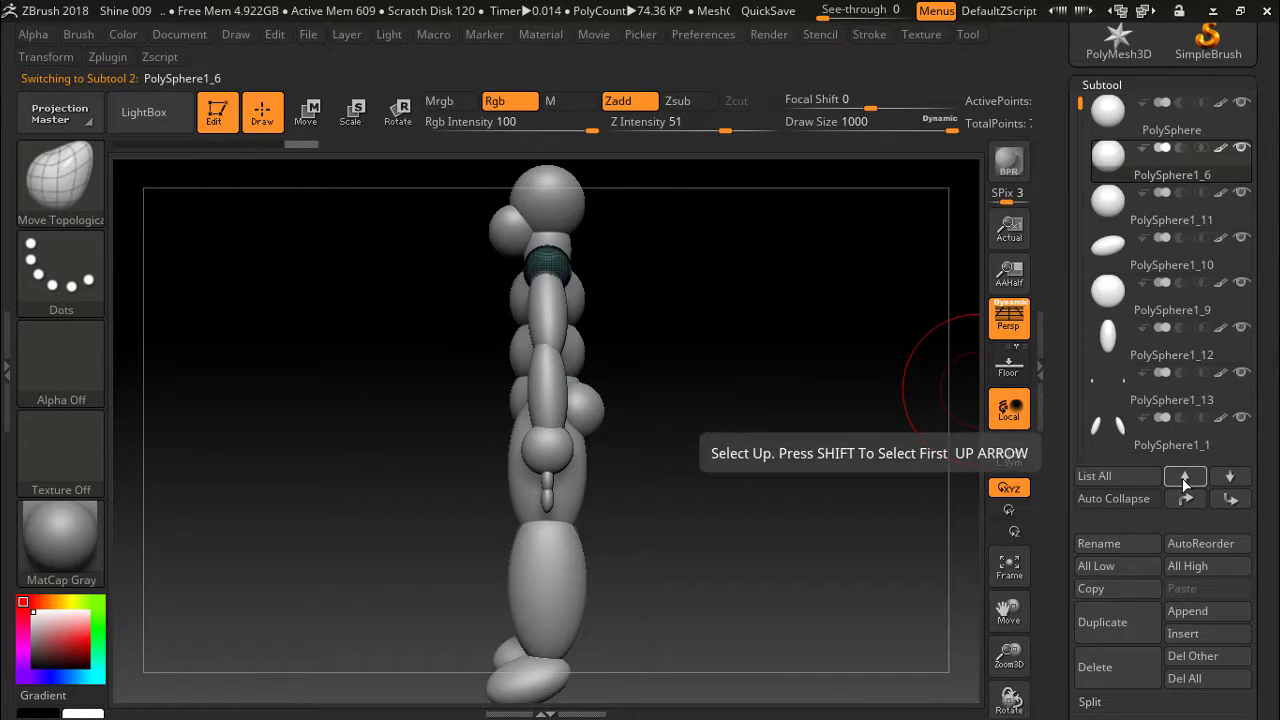
click(1185, 480)
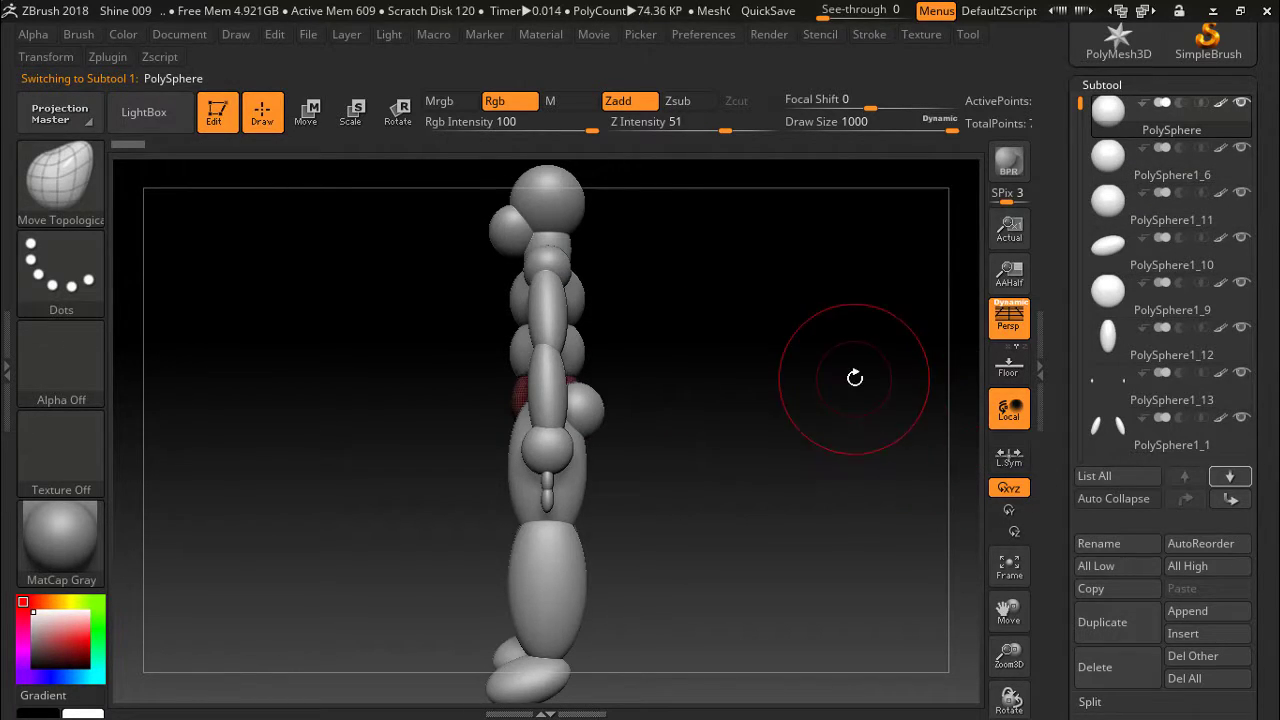
Step down through PolySphere1_11, feet PolySphere1_10 and hands PolySphere1_12 to PolySphere1_13, then back to the pelvis.
mouse_move(854, 294)
mouse_down()
mouse_move(855, 390)
mouse_move(457, 386)
mouse_up()
mouse_move(812, 387)
mouse_down()
mouse_move(703, 391)
mouse_move(810, 390)
mouse_move(714, 396)
mouse_move(817, 374)
mouse_move(749, 388)
mouse_move(833, 376)
mouse_move(838, 393)
mouse_up()
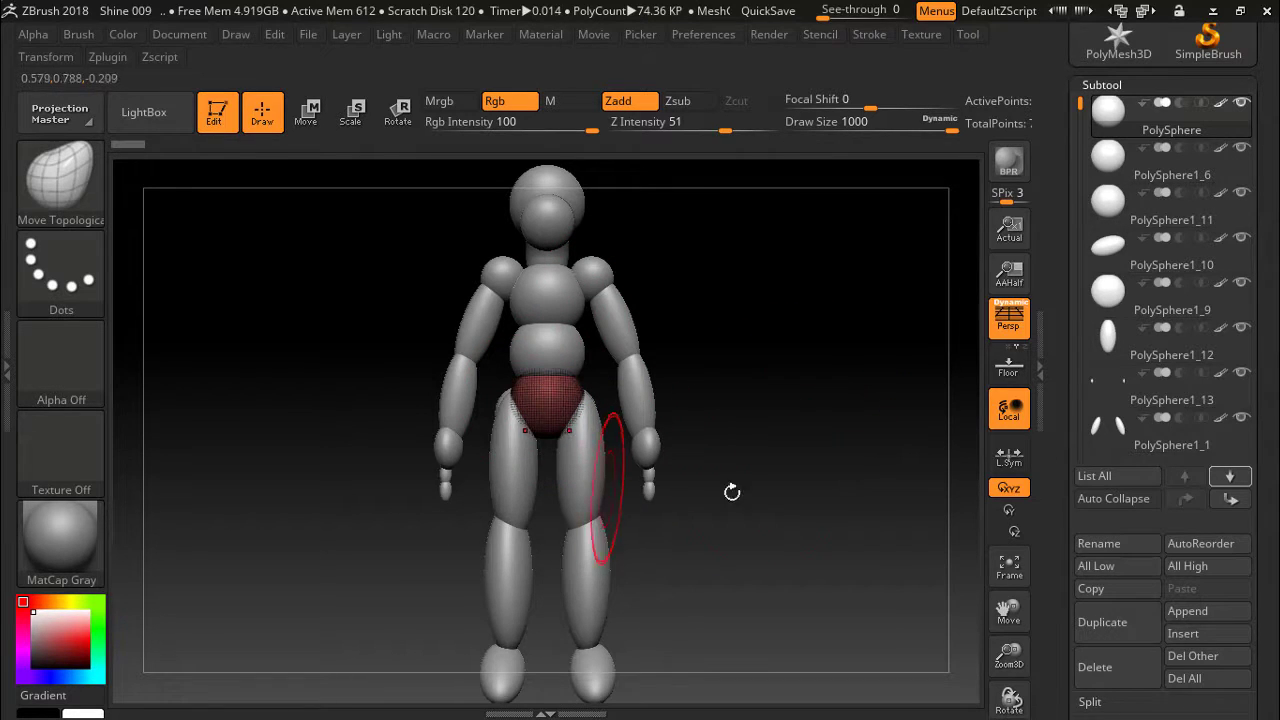
click(1230, 476)
click(1230, 476)
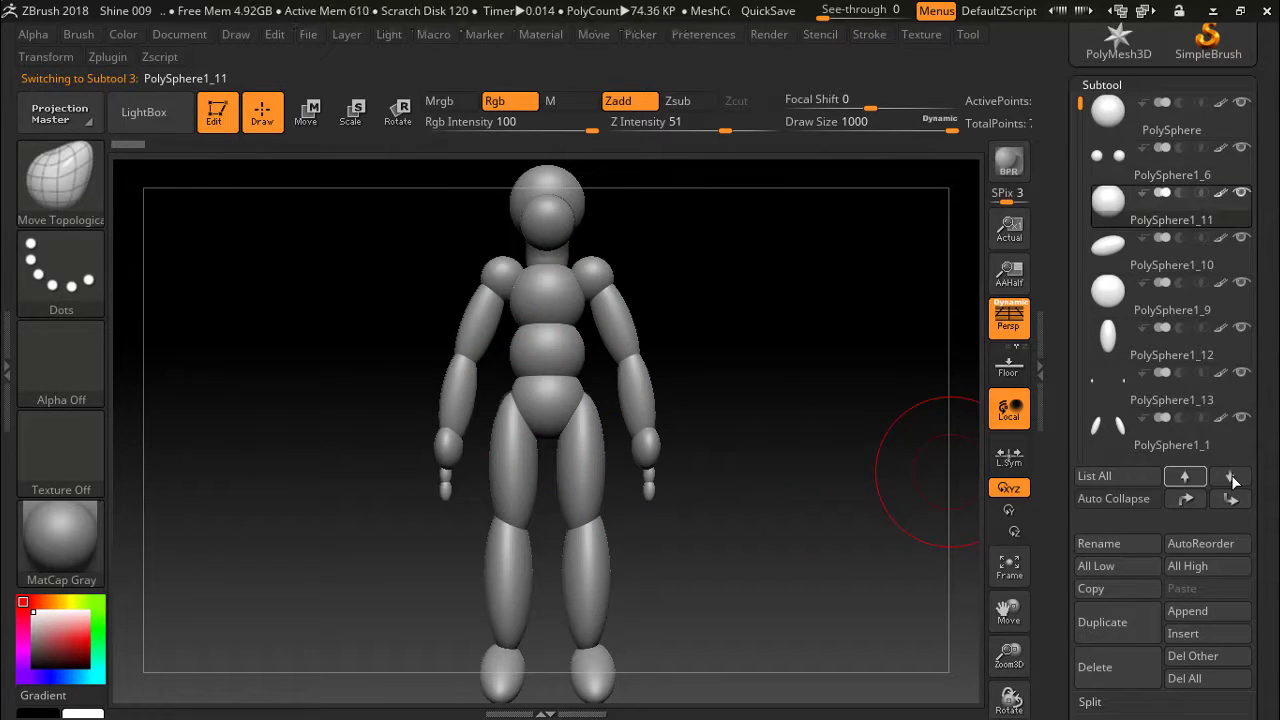
click(1230, 476)
click(1230, 476)
click(1230, 476)
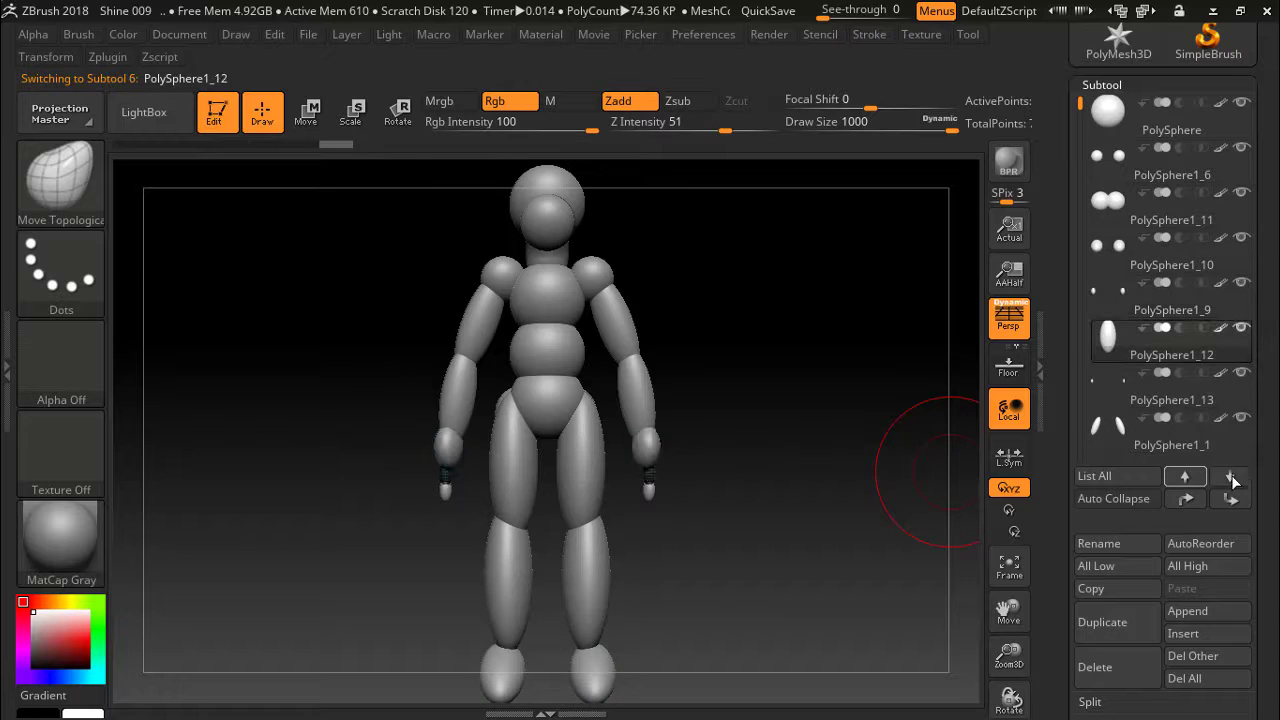
click(1230, 476)
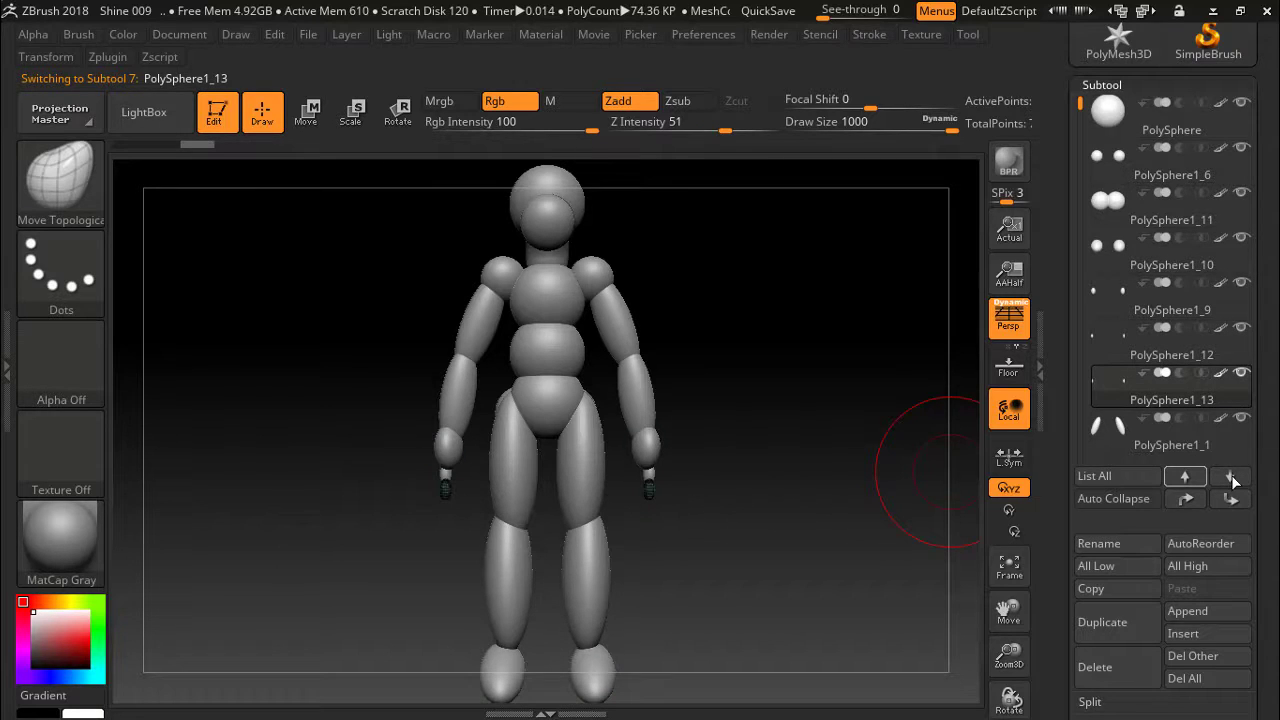
click(1186, 476)
click(1186, 476)
click(1186, 476)
click(1186, 476)
click(1186, 476)
click(1186, 476)
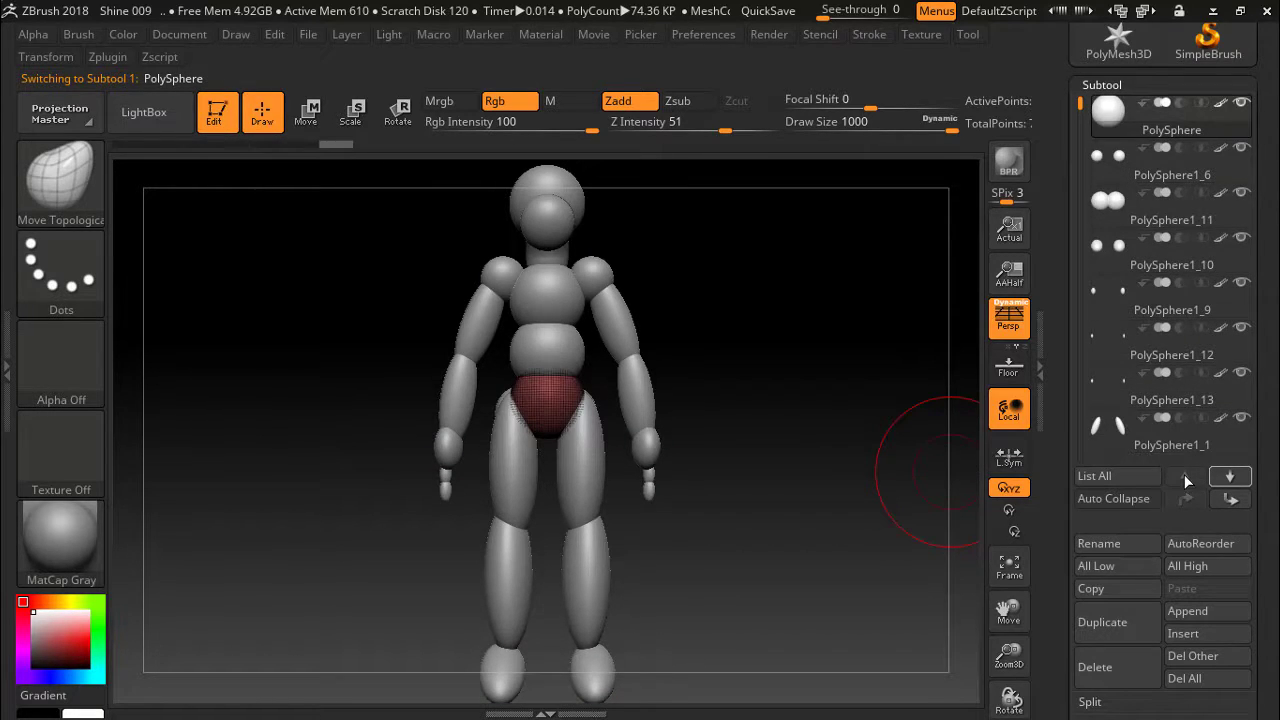
Step down past the forearms PolySphere1_8 and shins to make the thighs subtool PolySphere1 active.
click(1237, 479)
click(1237, 479)
click(1237, 479)
click(1237, 479)
click(1237, 479)
click(1237, 479)
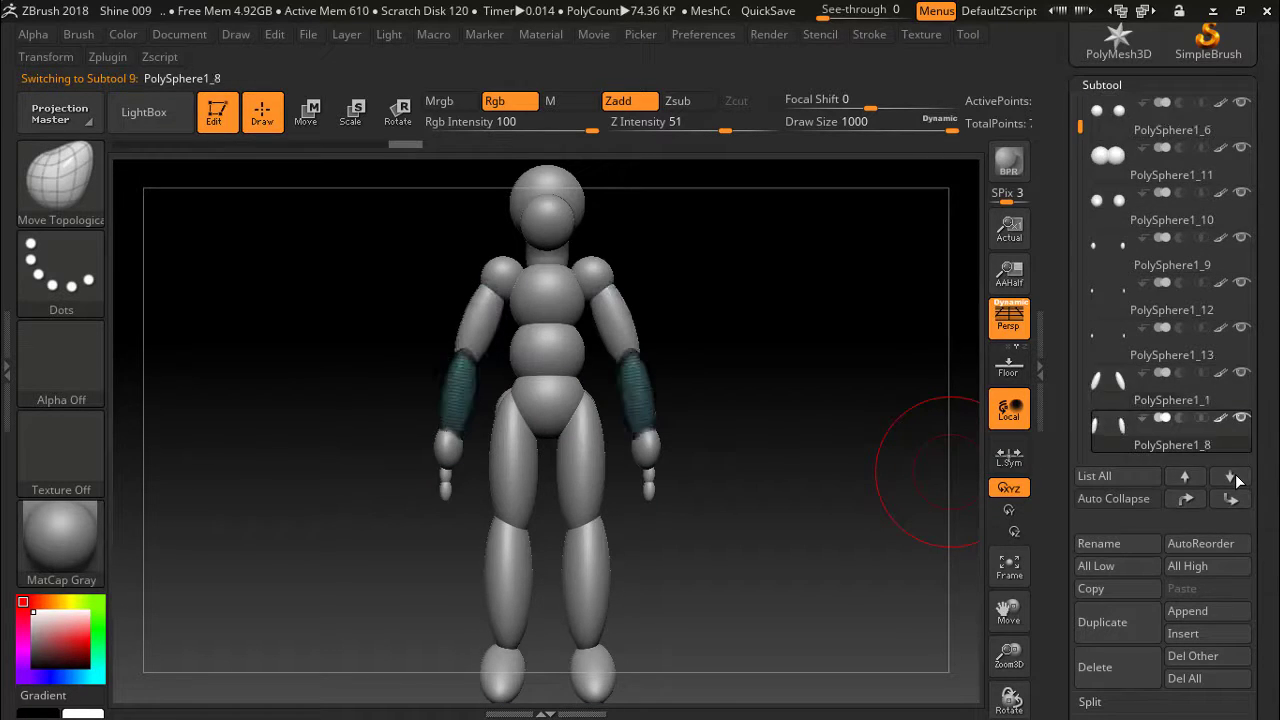
click(1237, 479)
click(1237, 479)
click(1237, 479)
click(1237, 479)
click(1237, 479)
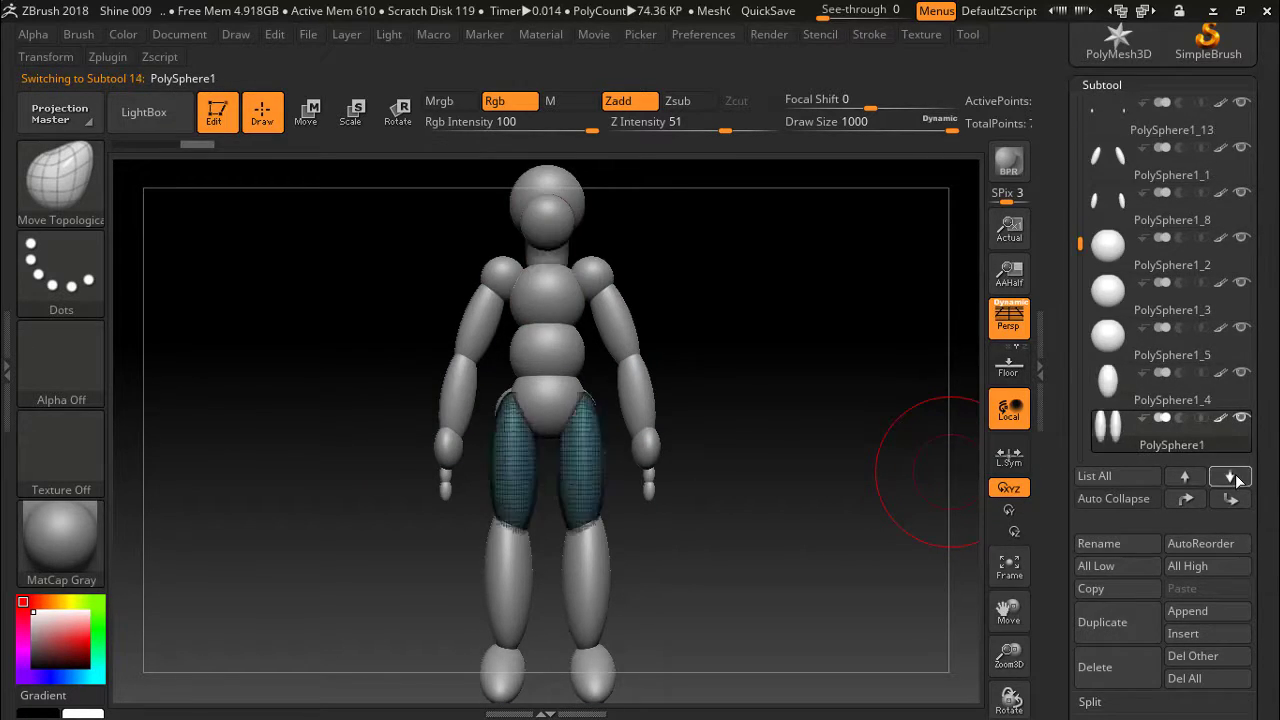
click(1237, 479)
click(1185, 477)
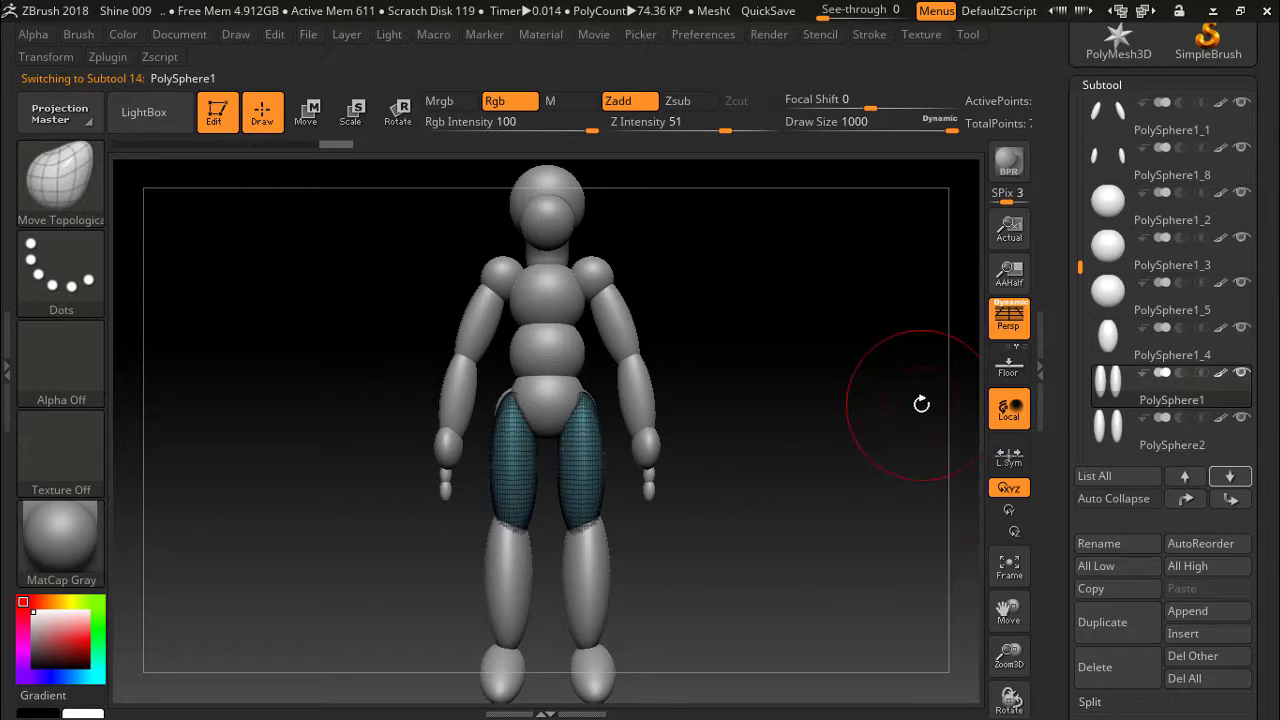
Orbit the figure around its back and side, returning to a straight front view.
mouse_move(921, 403)
mouse_down()
mouse_move(400, 409)
mouse_move(951, 423)
mouse_move(837, 423)
mouse_move(878, 417)
mouse_up()
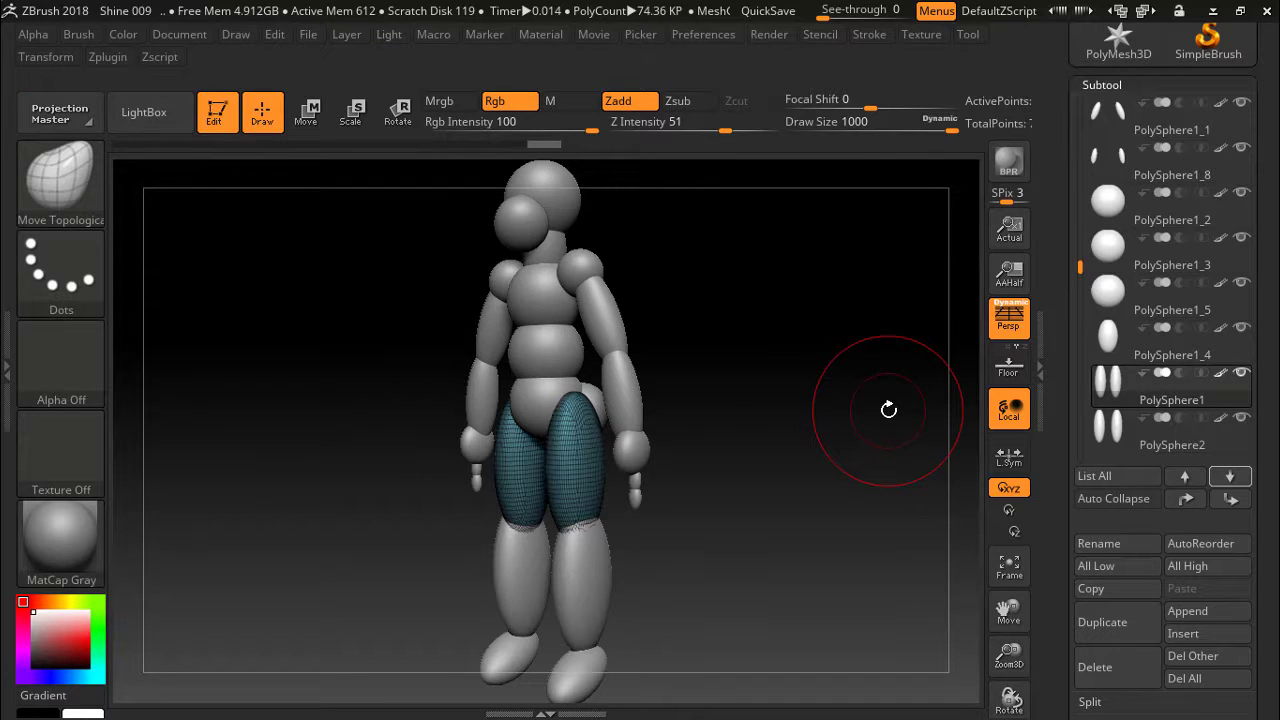
mouse_move(888, 410)
mouse_down()
mouse_move(731, 400)
mouse_move(875, 420)
mouse_move(843, 423)
mouse_move(853, 418)
mouse_up()
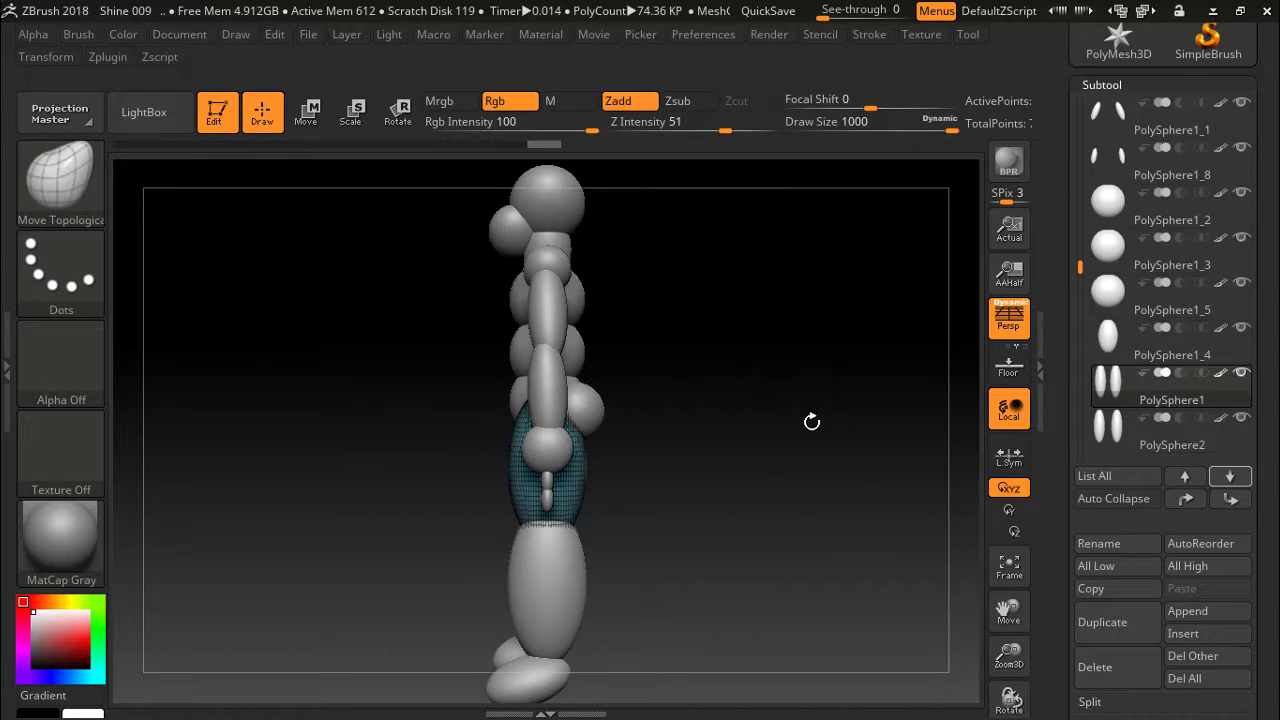
mouse_move(811, 421)
shift+mouse_down()
mouse_move(903, 409)
mouse_move(886, 420)
mouse_move(902, 420)
shift+mouse_up()
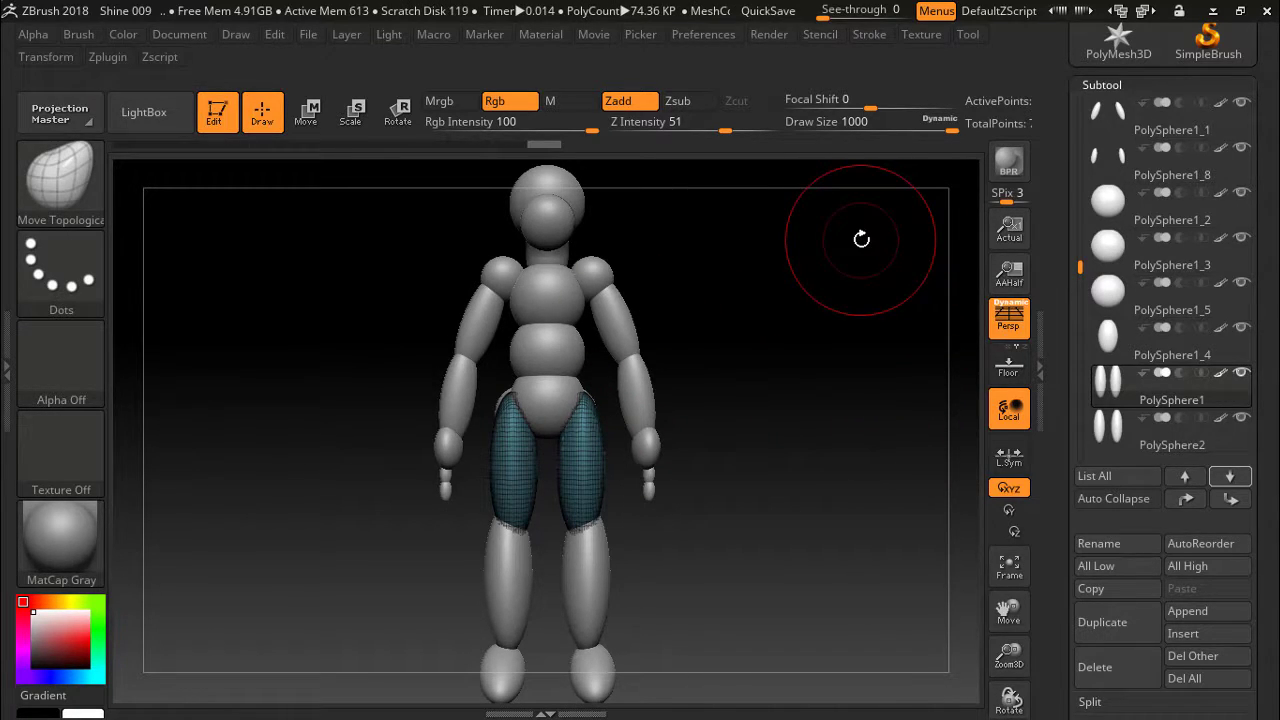
Set the ZBrush window See-through to 38 and minimize ZBrush.
click(838, 12)
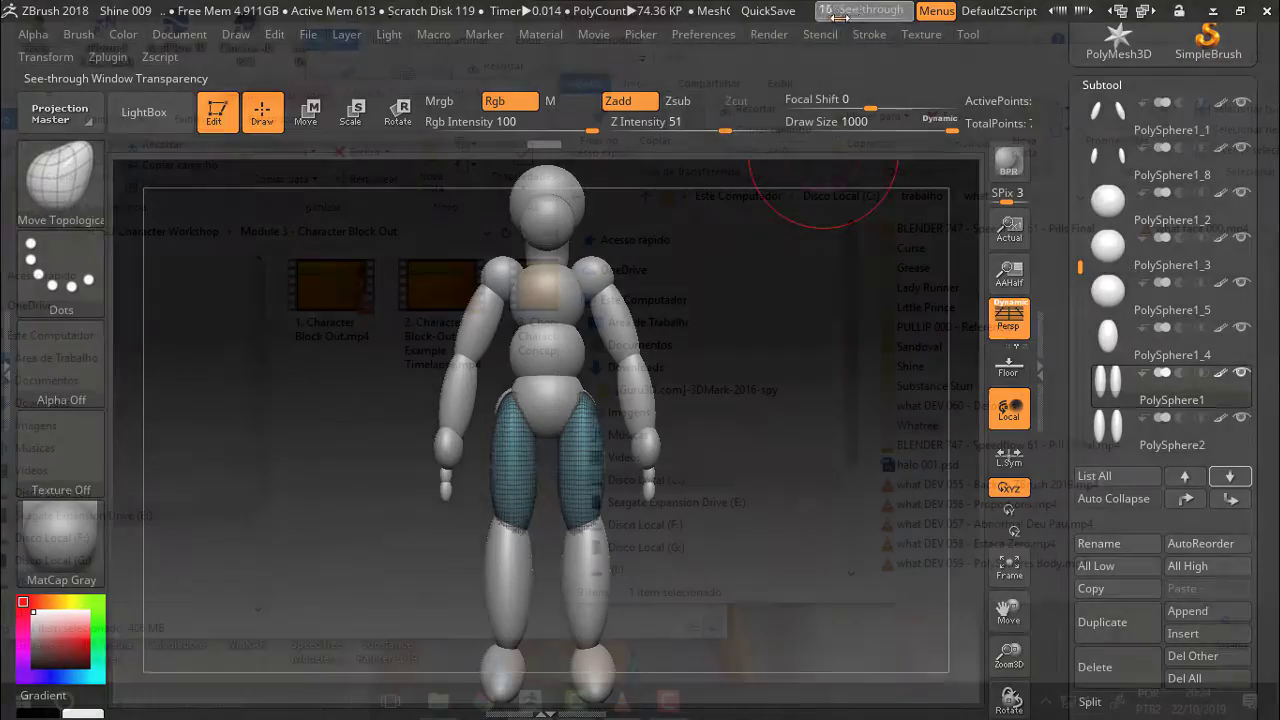
drag(838, 12, 852, 12)
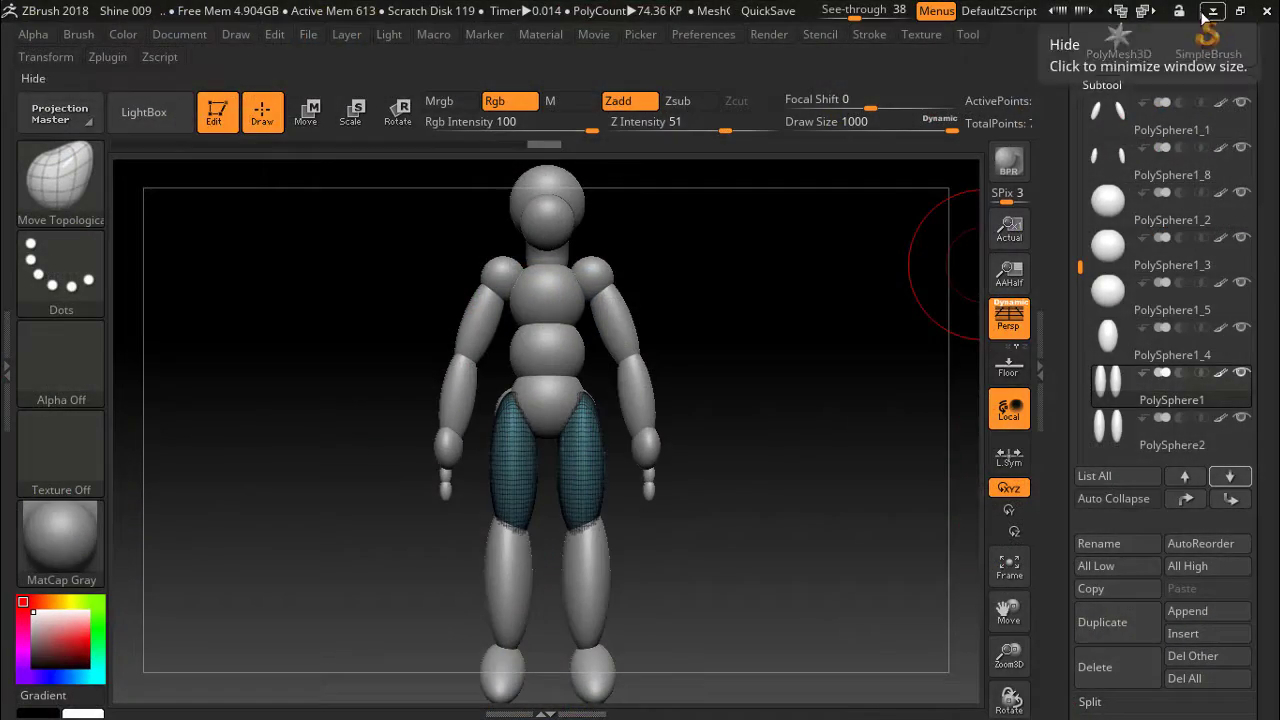
click(1217, 12)
Bring the paused VLC course video forward, then restore the see-through ZBrush on top of it.
click(622, 702)
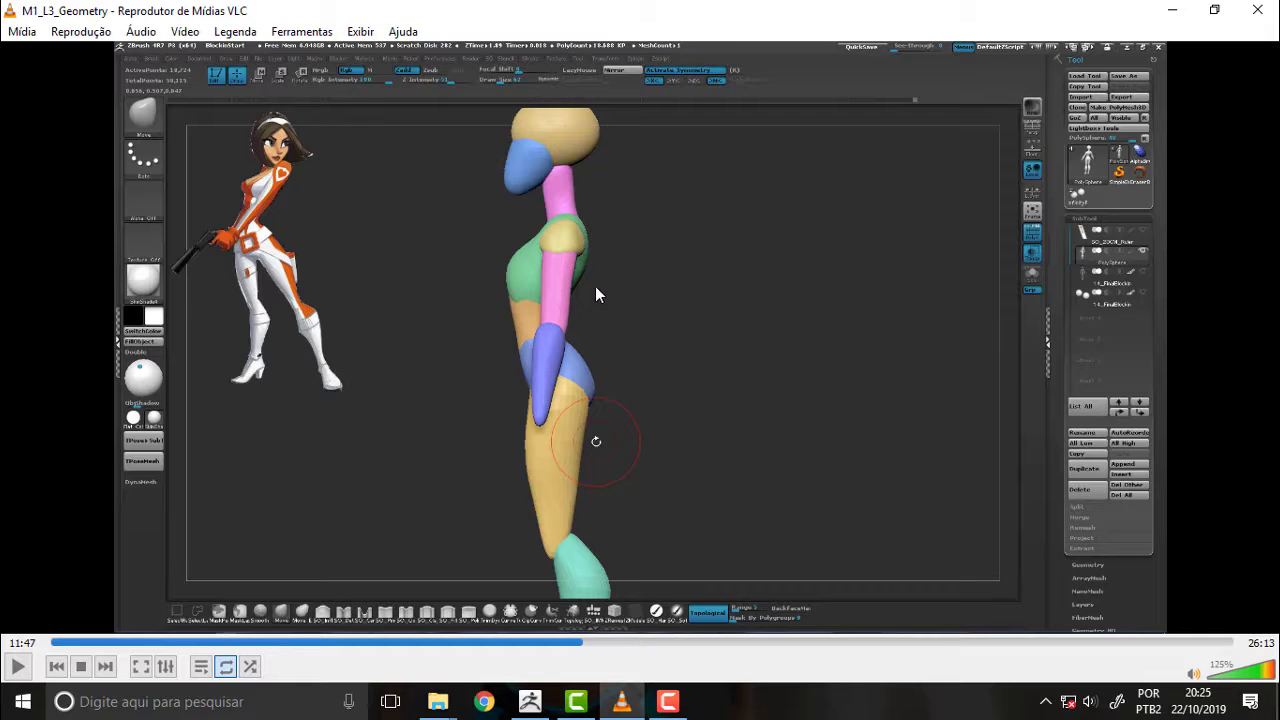
click(530, 702)
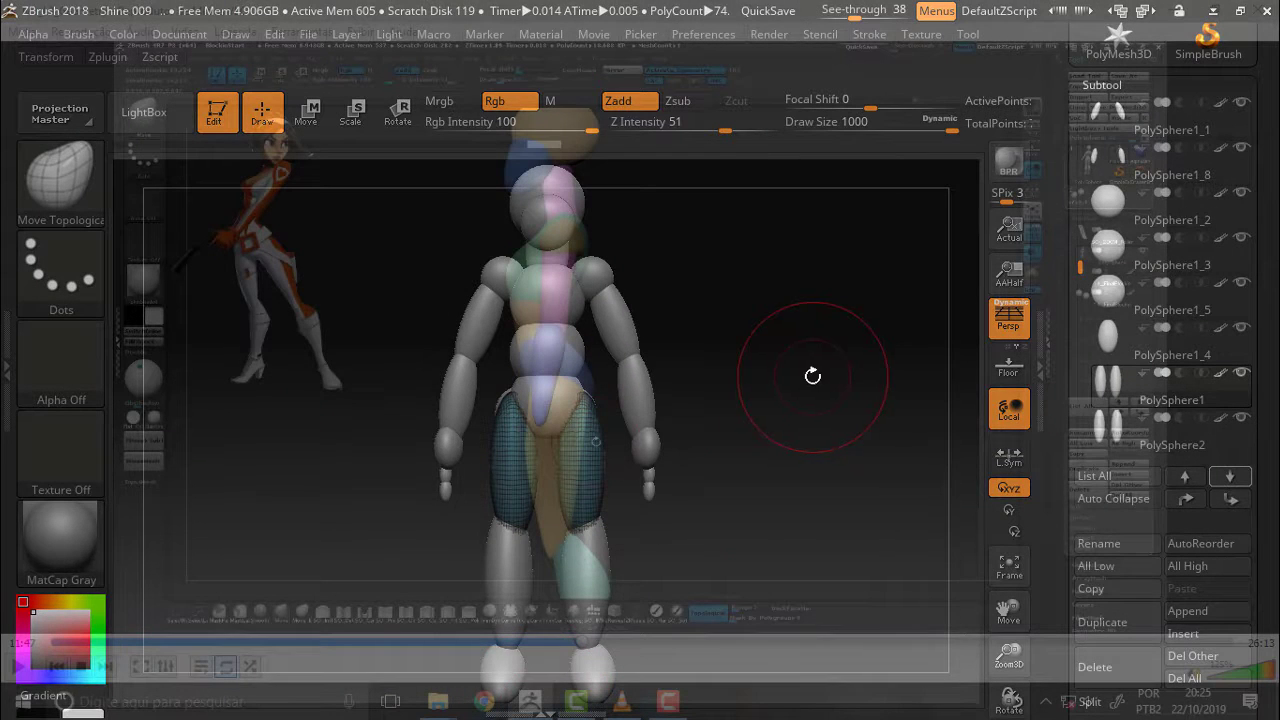
Orbit the sphere mannequin to side, rear and three-quarter views to review hips and legs.
drag(840, 276, 748, 305)
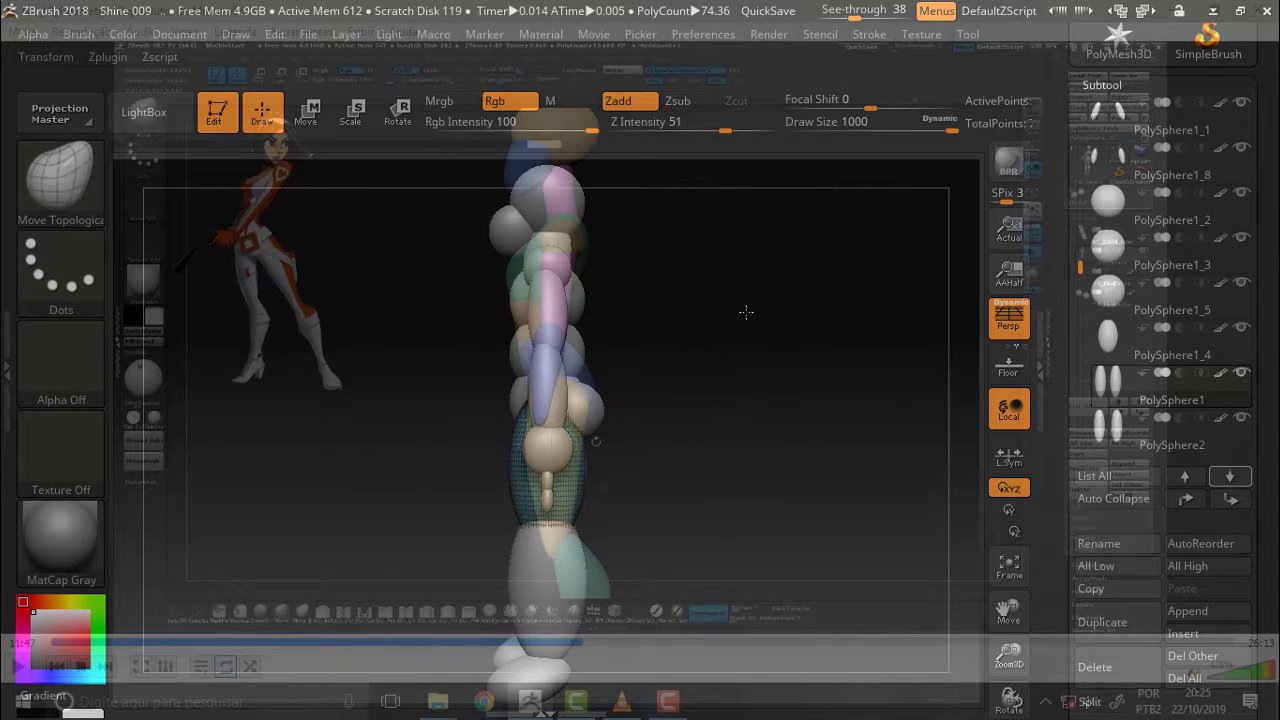
mouse_move(746, 312)
mouse_down()
mouse_move(927, 298)
mouse_move(655, 390)
mouse_move(918, 310)
mouse_move(889, 274)
mouse_move(890, 291)
mouse_up()
drag(888, 309, 890, 321)
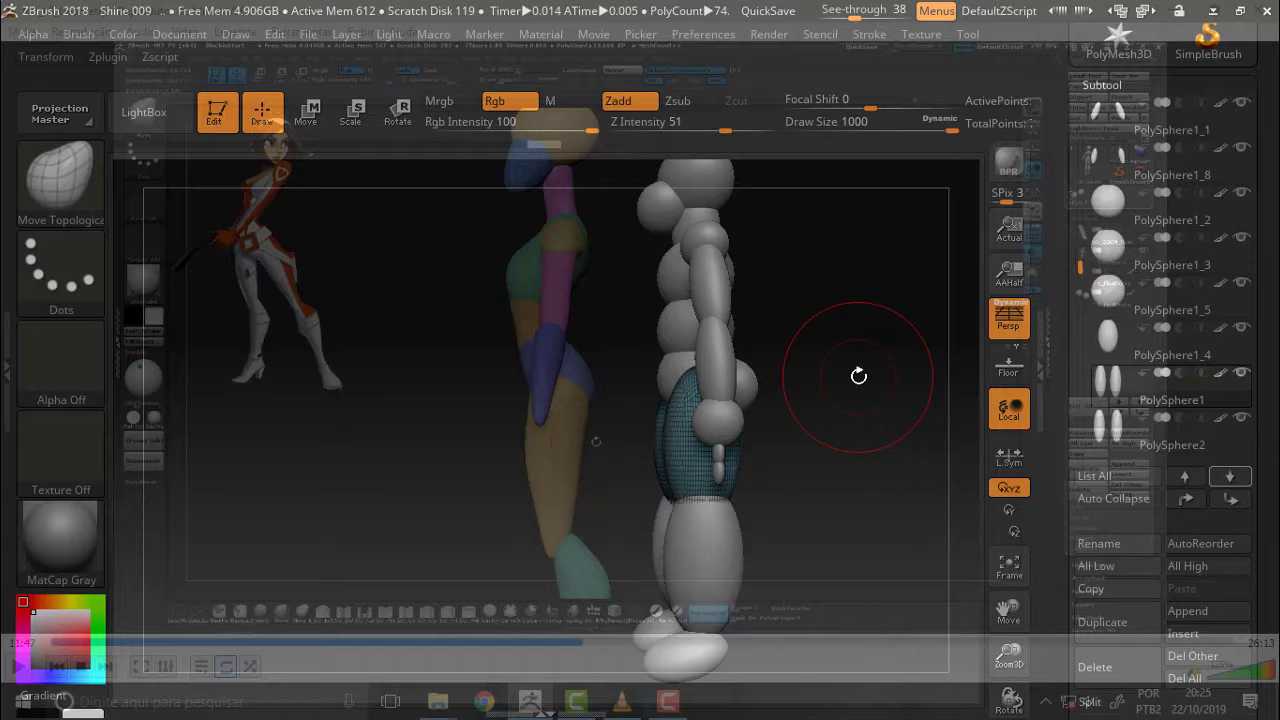
drag(857, 376, 796, 394)
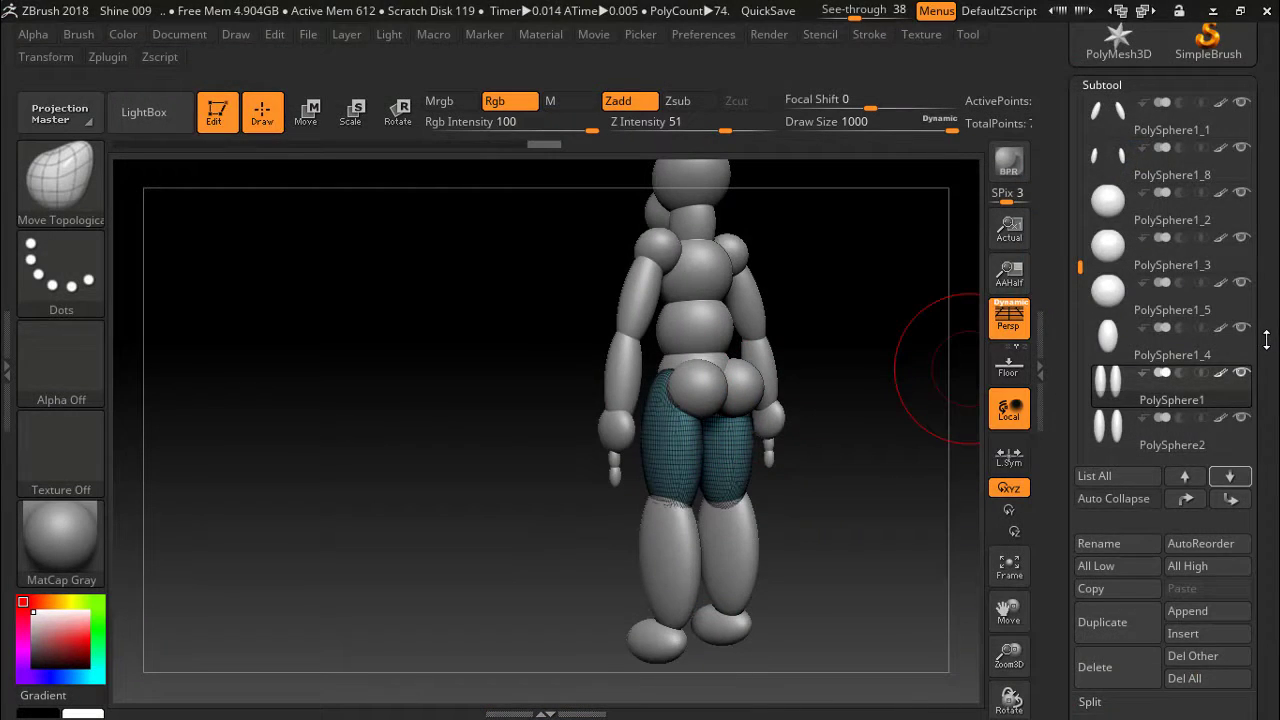
scroll(1266, 340, down, 2)
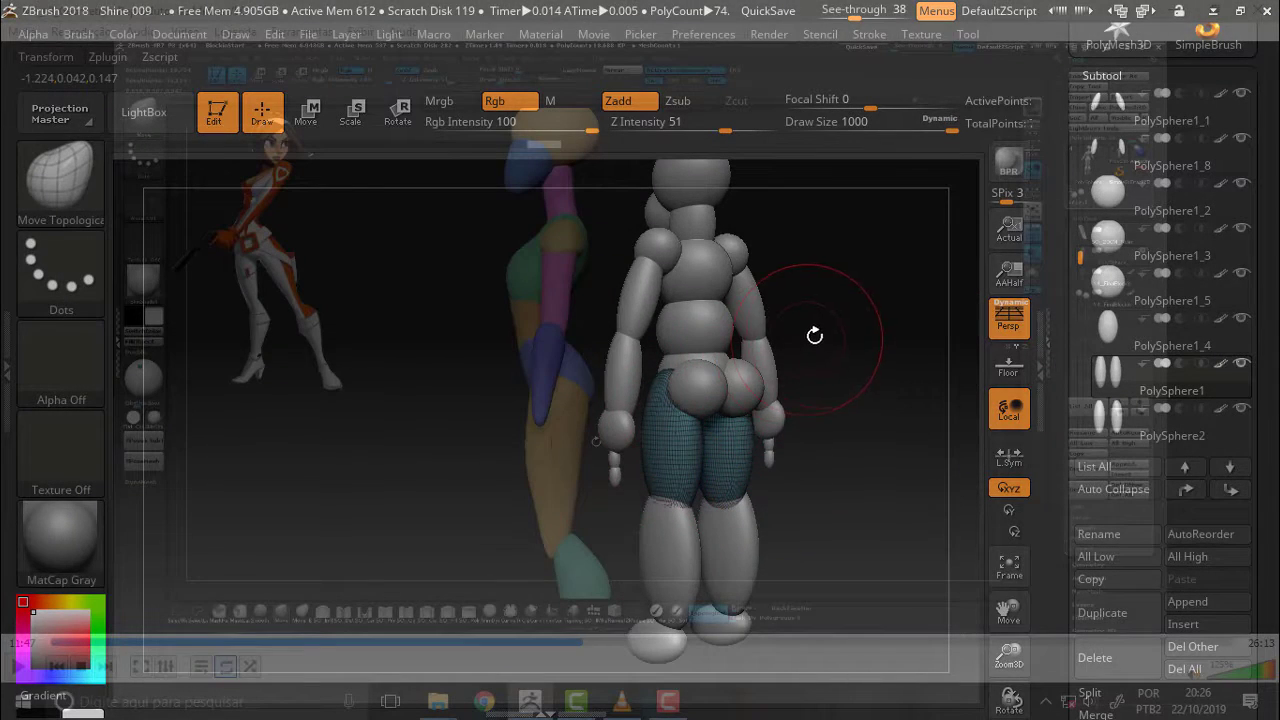
Cycle the subtools to check the hips PolySphere1_11 and feet PolySphere1_10, orbiting to view the feet.
drag(814, 336, 873, 321)
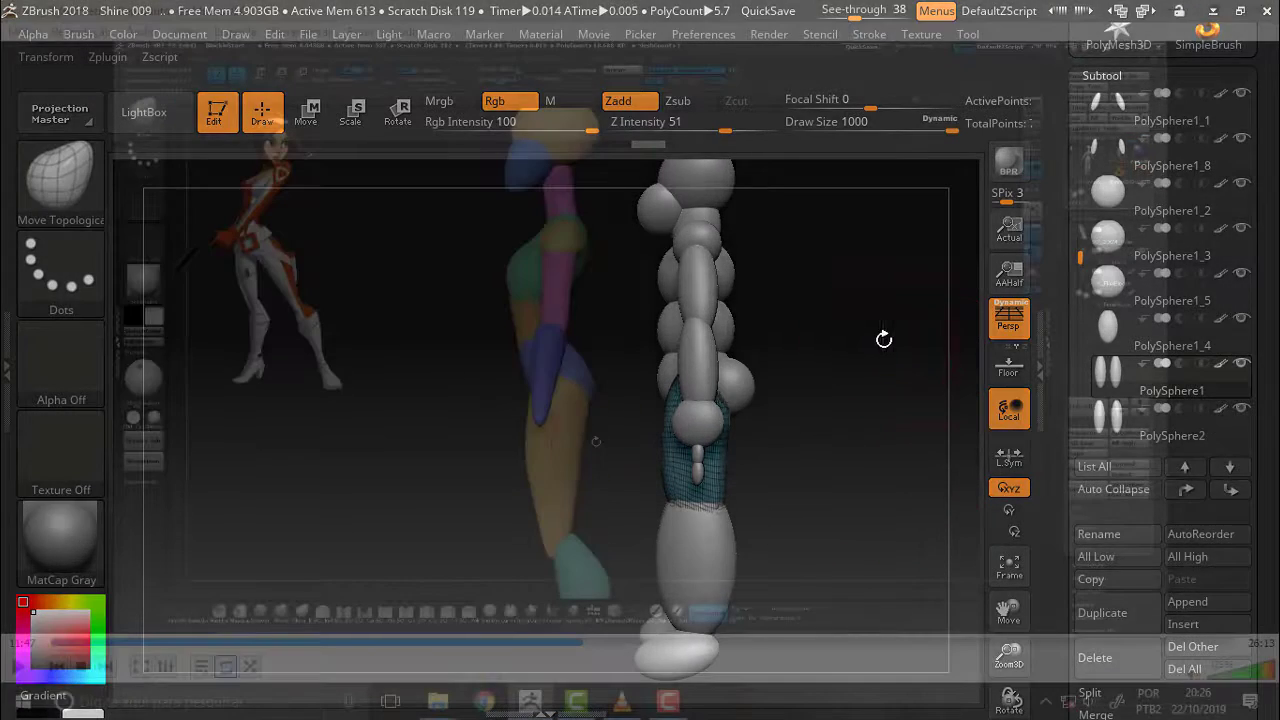
drag(879, 505, 840, 336)
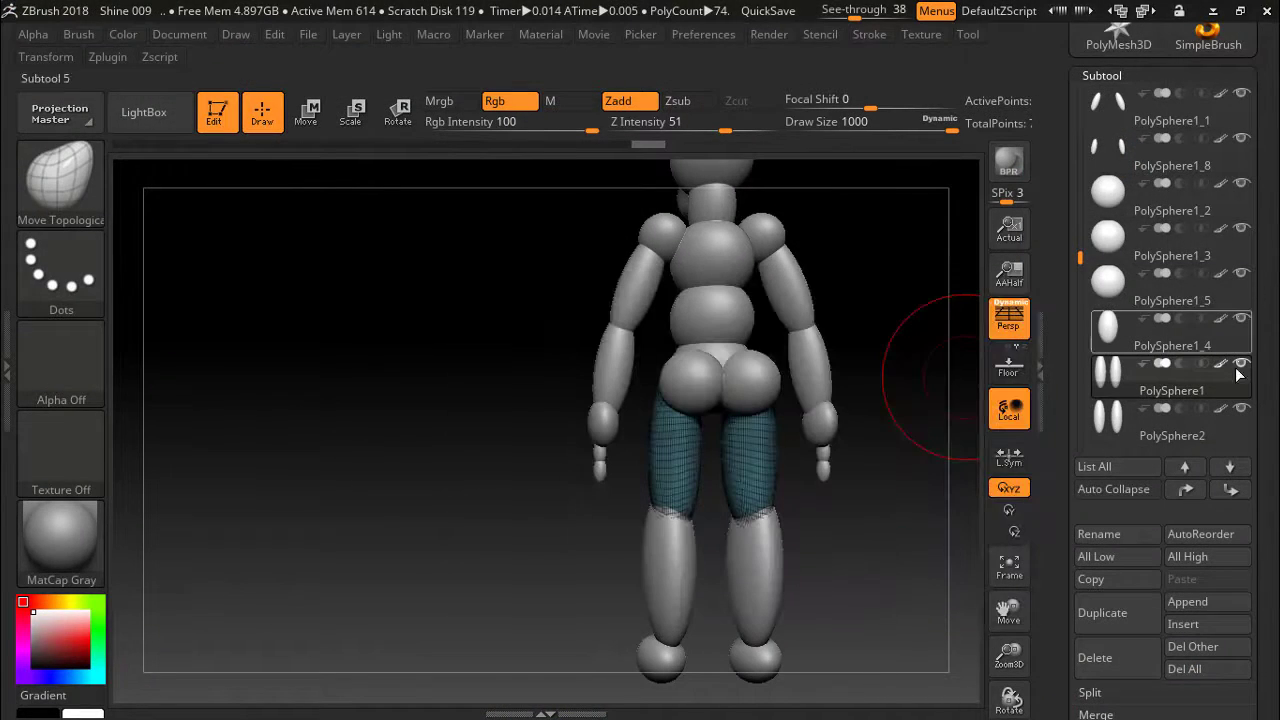
click(1185, 467)
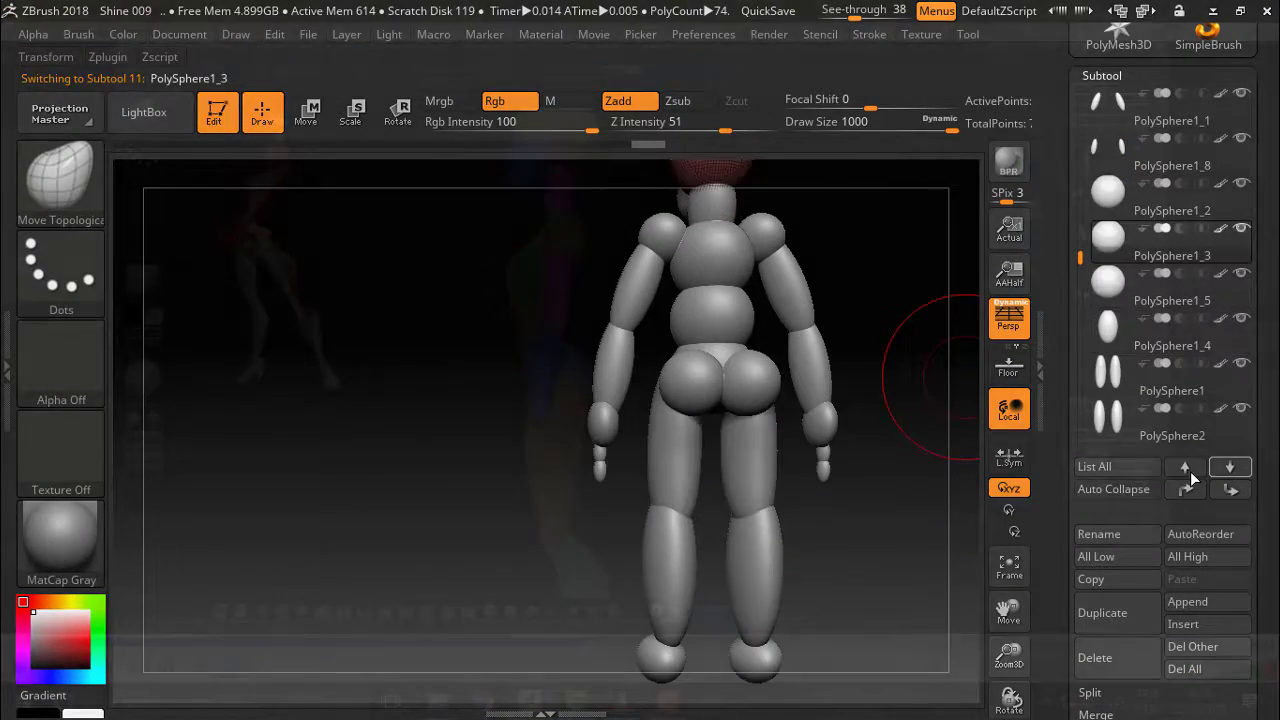
click(1185, 467)
click(1185, 467)
click(1185, 467)
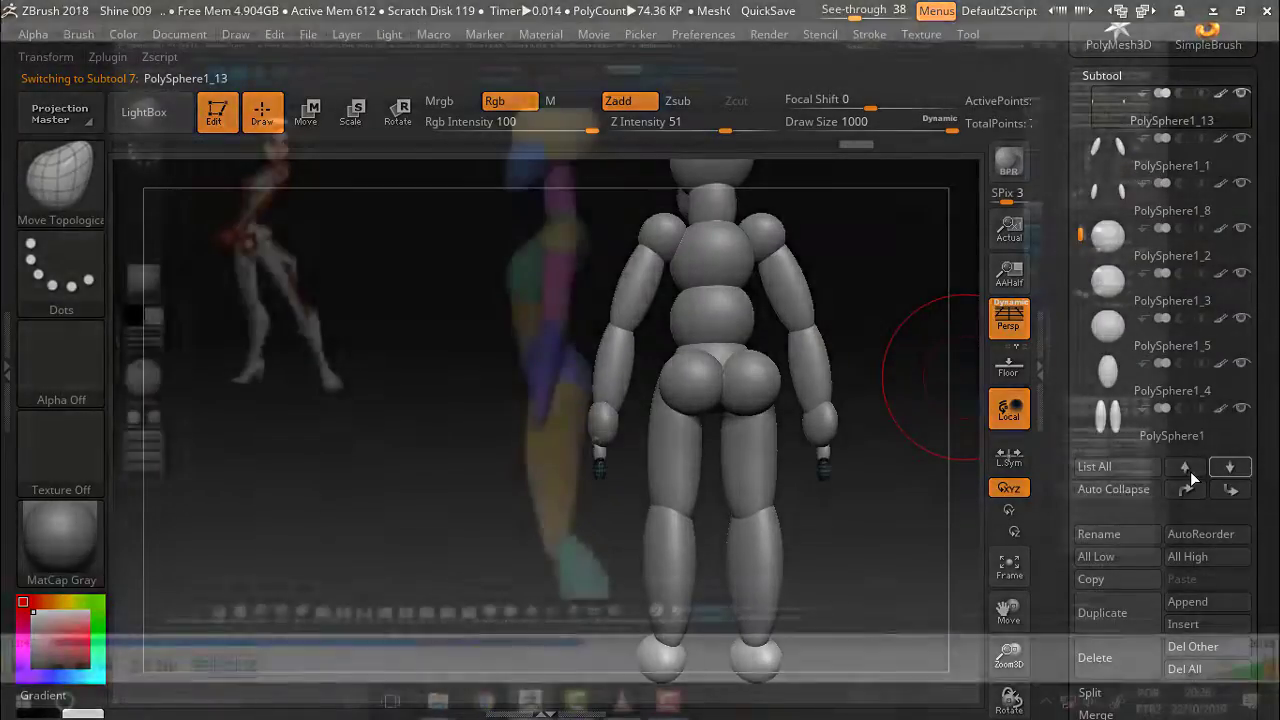
click(1190, 471)
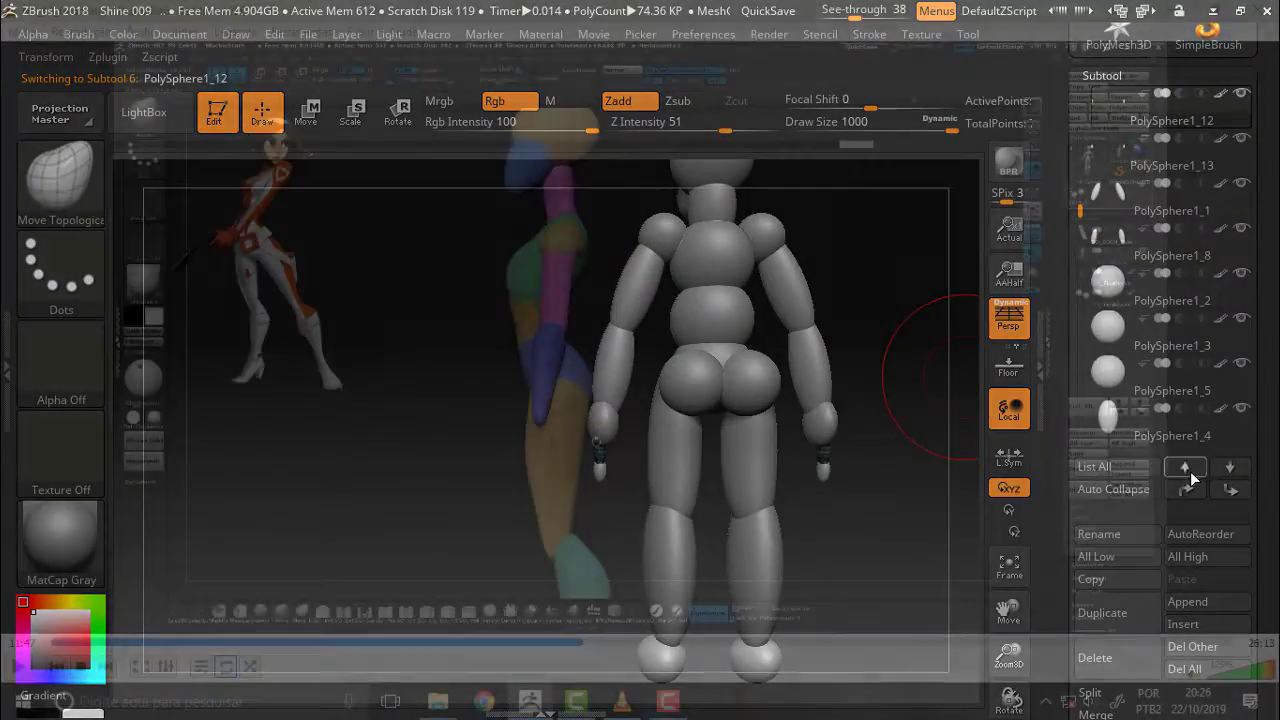
click(1190, 471)
click(1190, 471)
click(1190, 471)
click(1190, 471)
click(1228, 467)
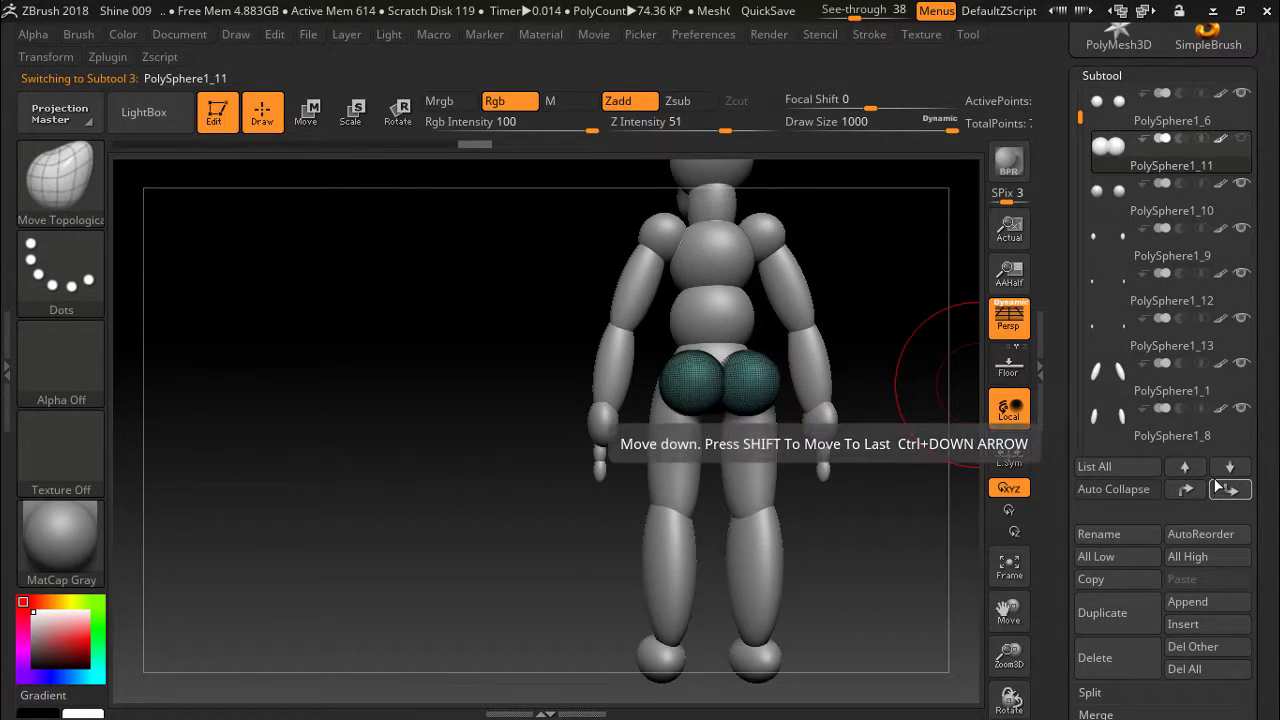
click(1230, 466)
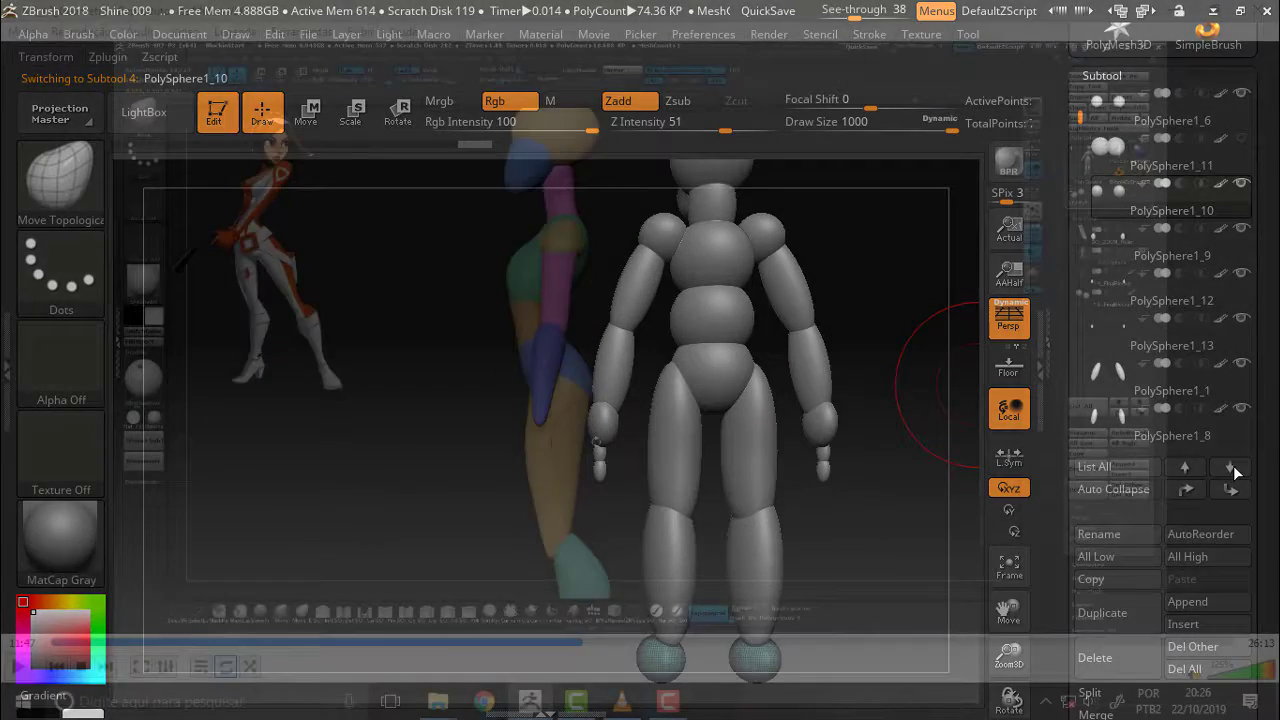
mouse_move(888, 381)
mouse_down()
mouse_move(864, 383)
mouse_move(971, 382)
mouse_up()
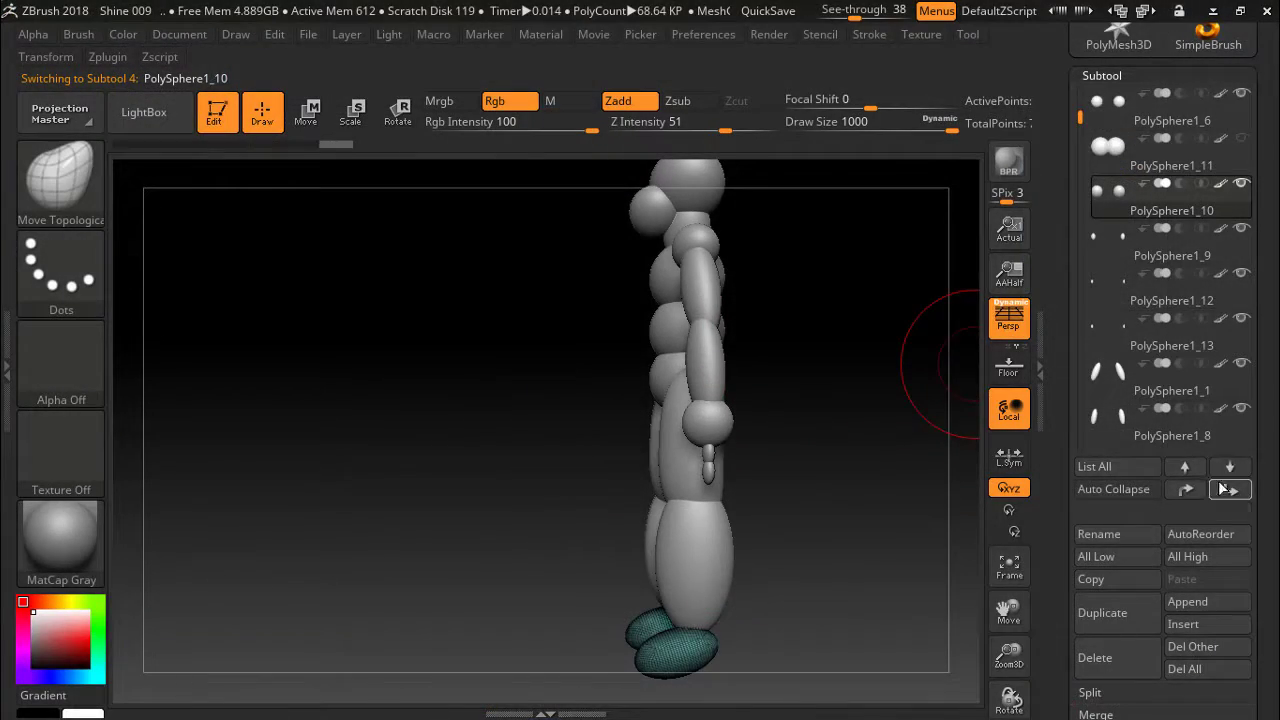
Jump to the first subtool PolySphere and step down until the lower-leg subtool PolySphere2 is active.
shift+click(1184, 470)
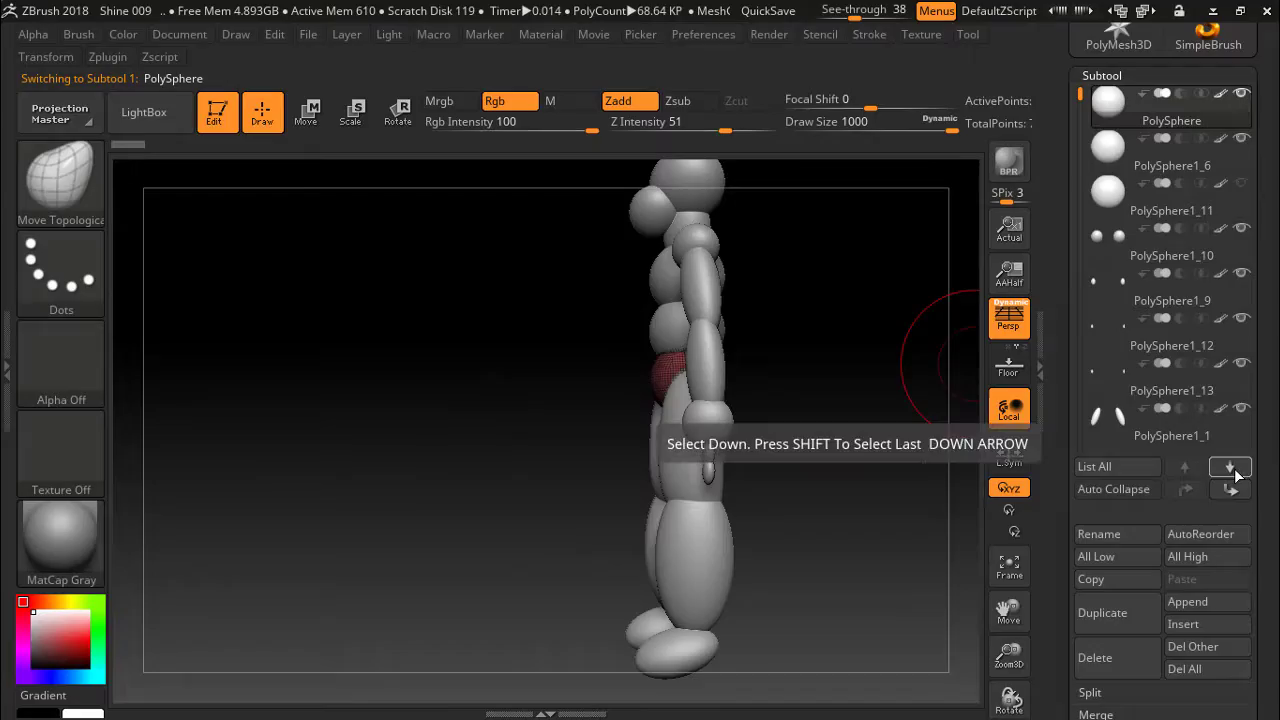
click(1230, 467)
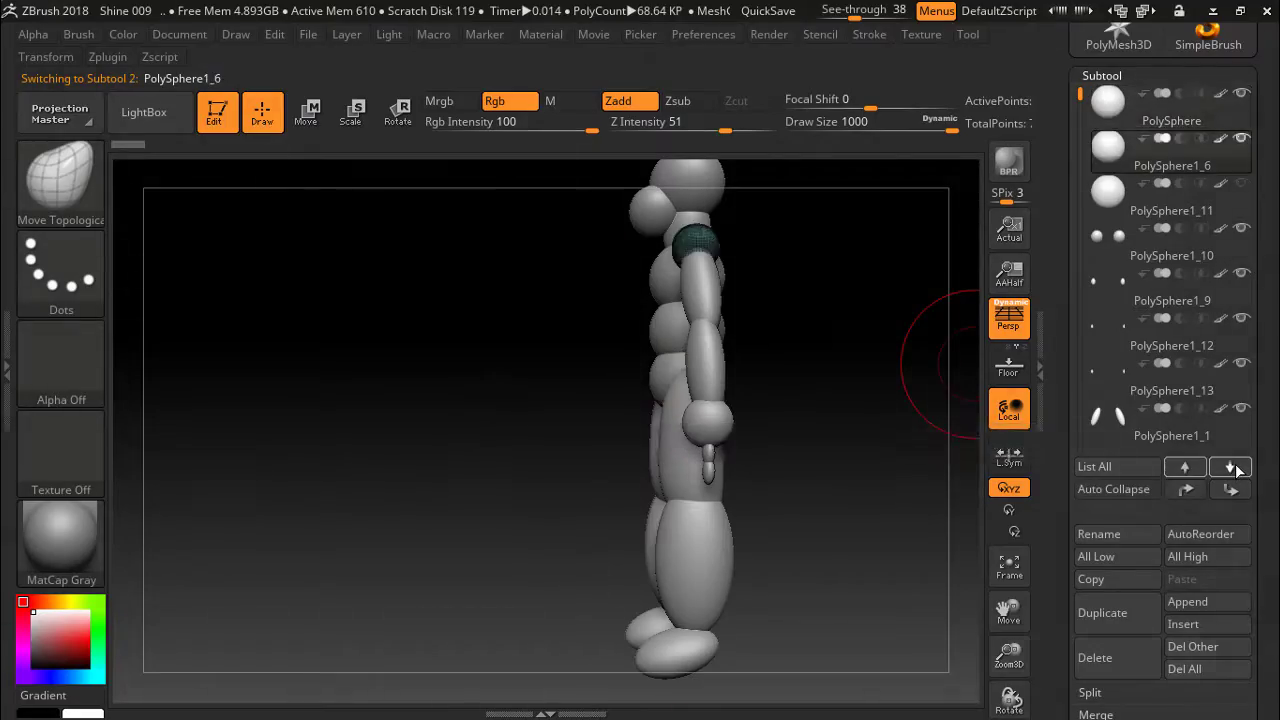
click(1232, 468)
click(1232, 468)
click(1232, 468)
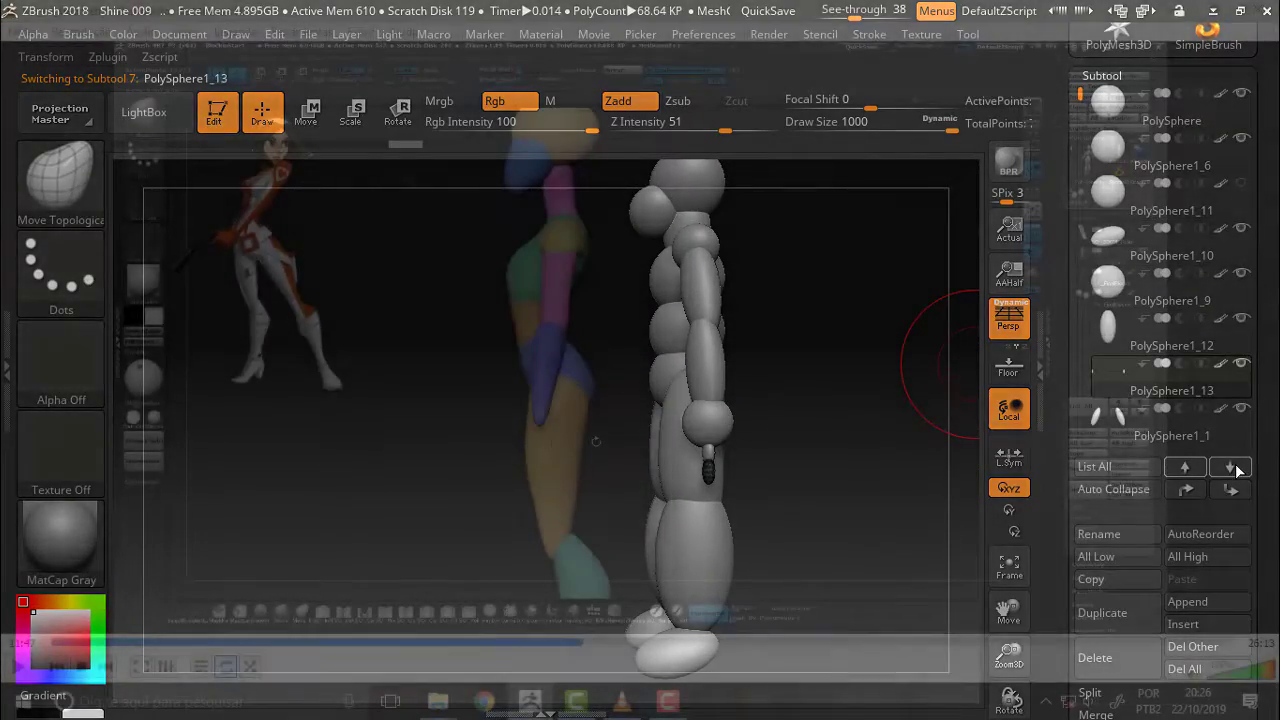
click(1232, 468)
click(1232, 468)
click(1232, 468)
click(1232, 468)
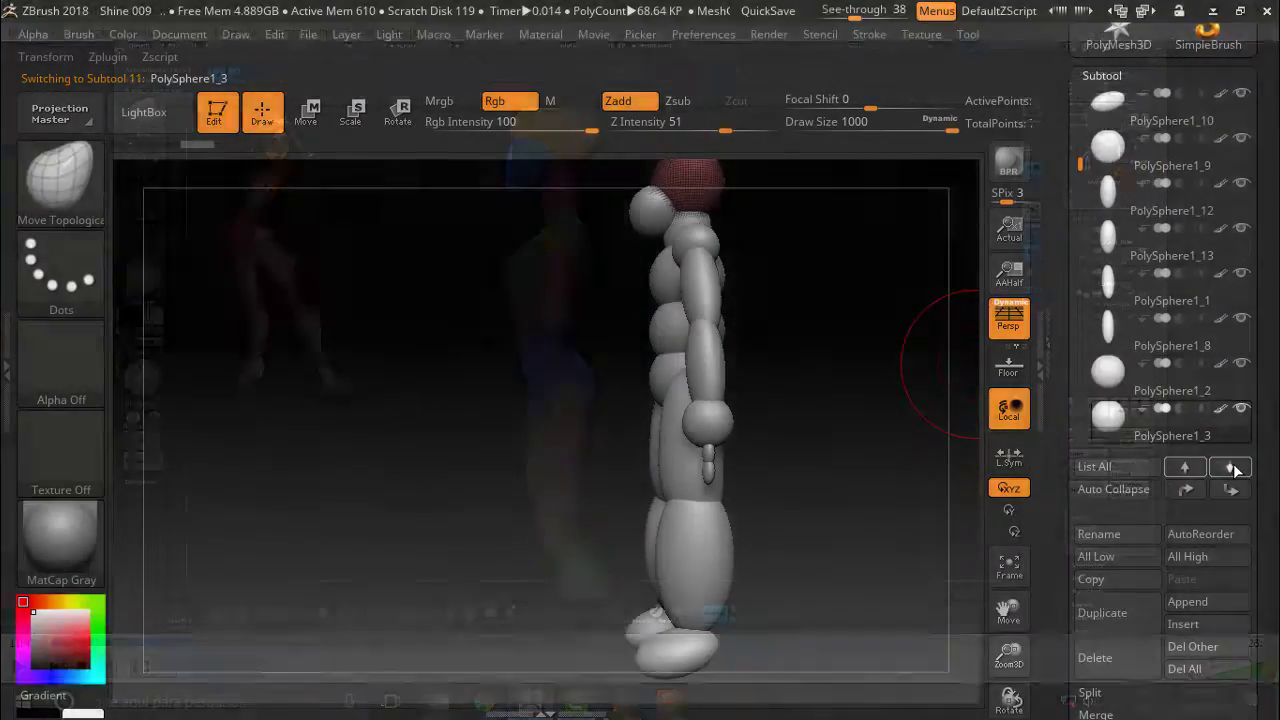
click(1232, 468)
click(1232, 468)
click(1232, 468)
click(1232, 468)
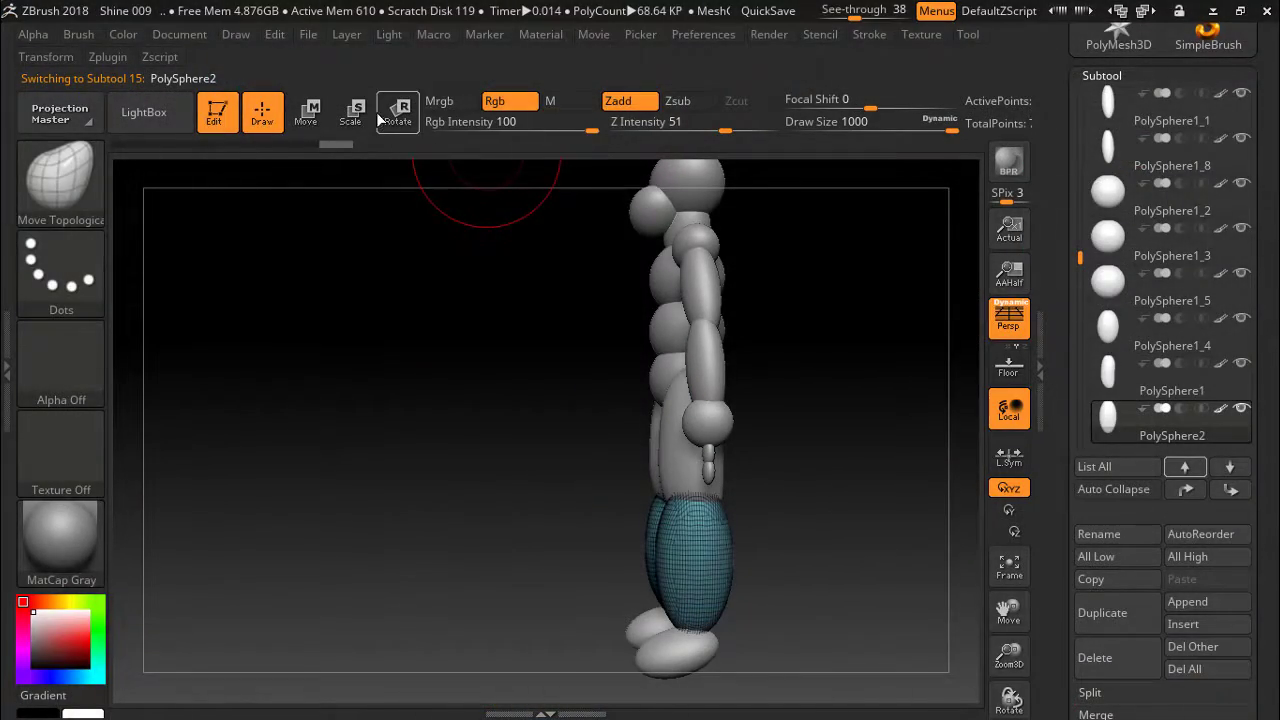
Move the PolySphere2 lower-leg spheres slightly down, then select PolySphere1 and return to Draw mode.
key(w)
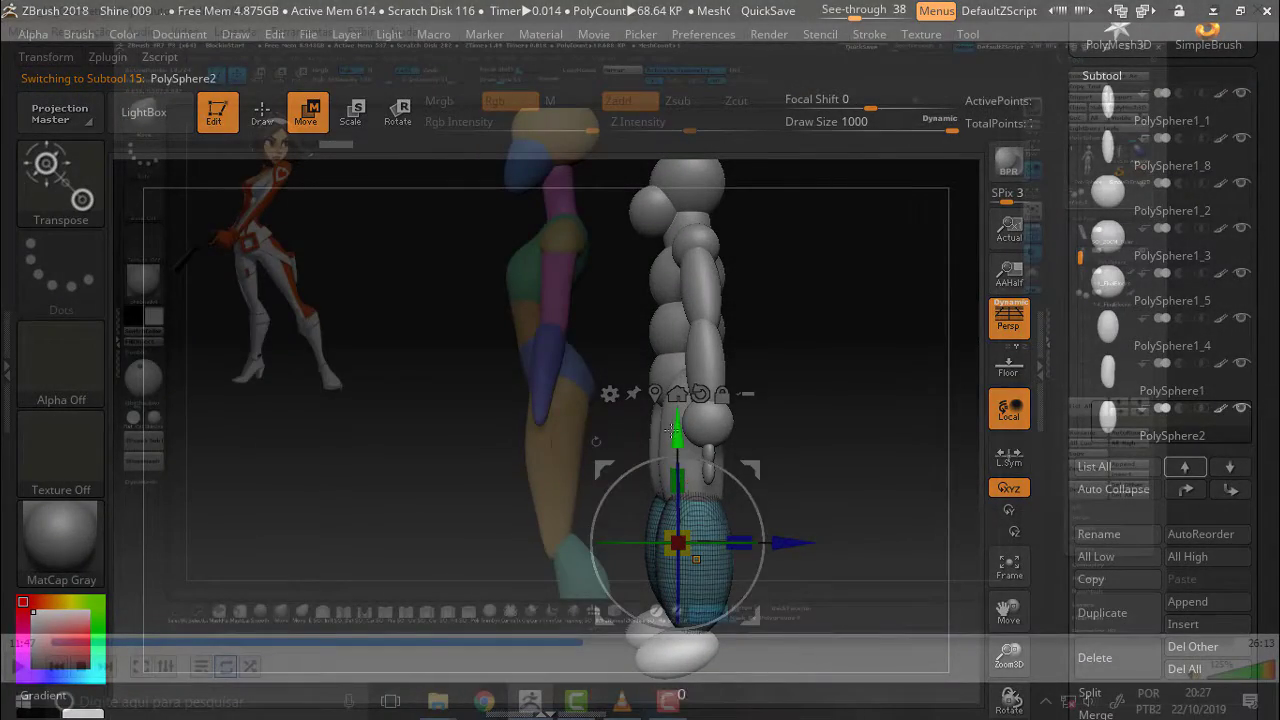
drag(672, 430, 809, 574)
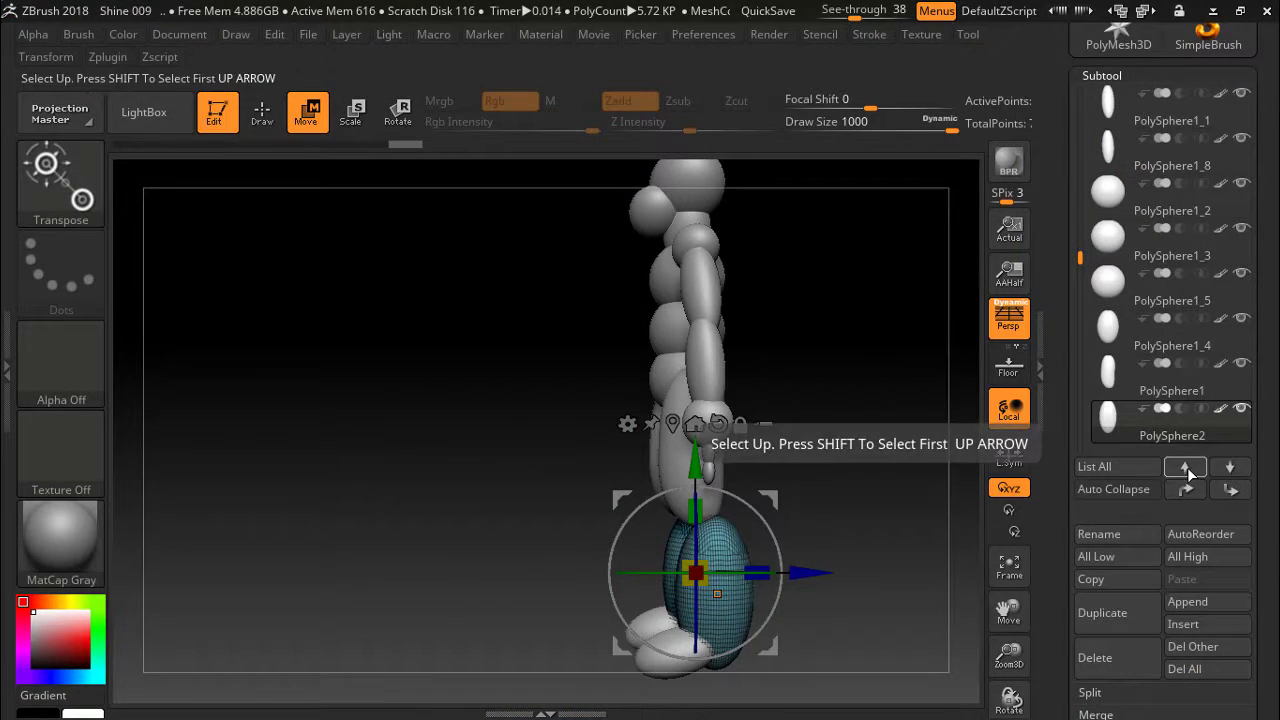
click(1184, 466)
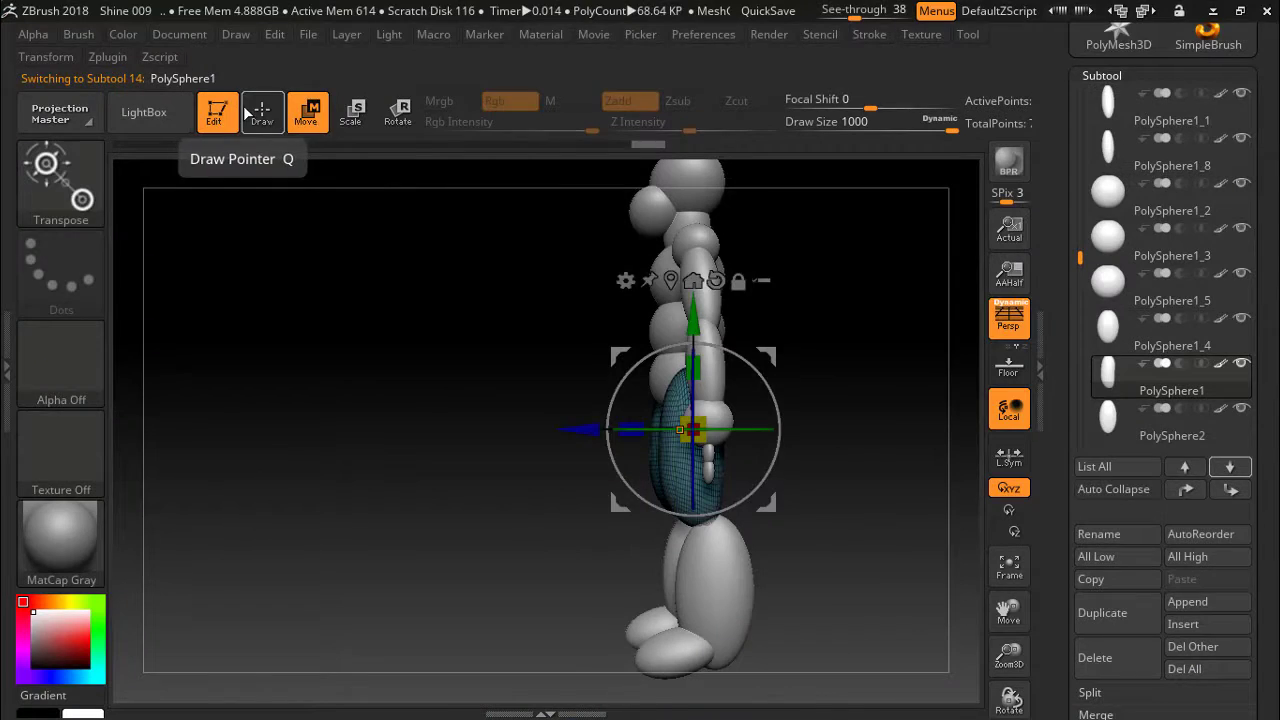
click(262, 112)
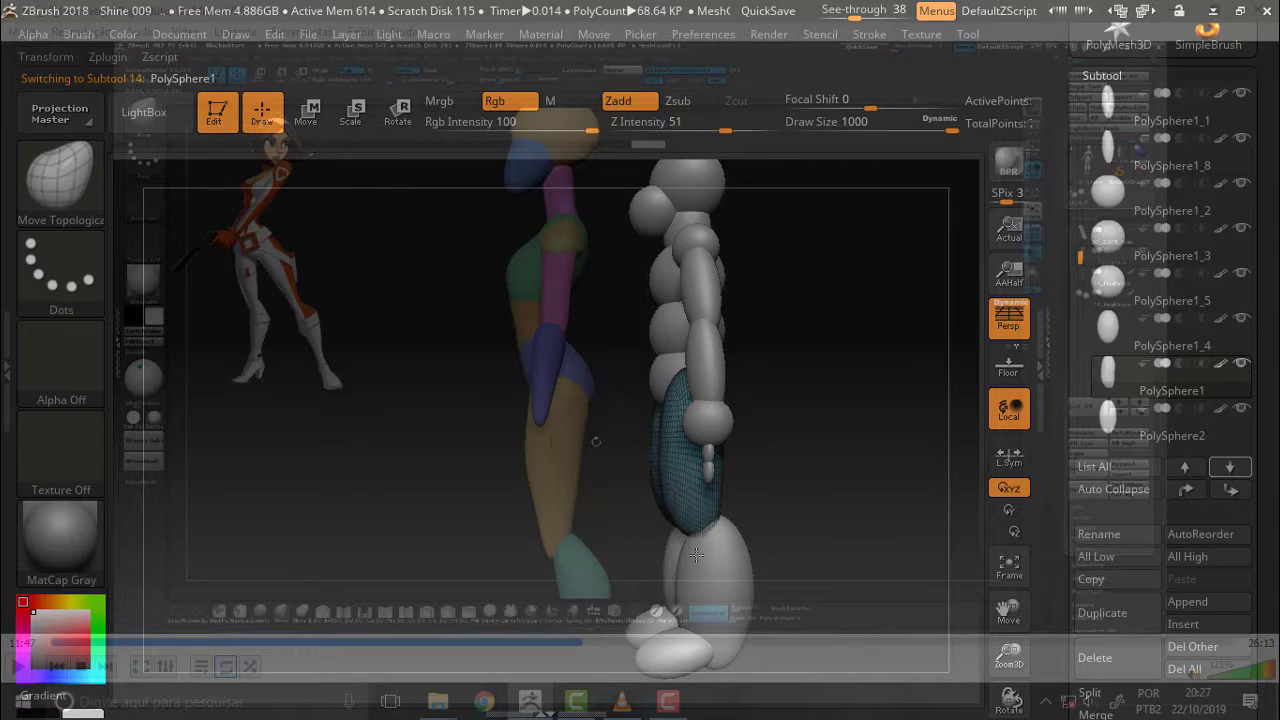
Pull the bottom of the PolySphere1 thigh spheres downward and orbit to check the legs front and side.
drag(696, 554, 699, 584)
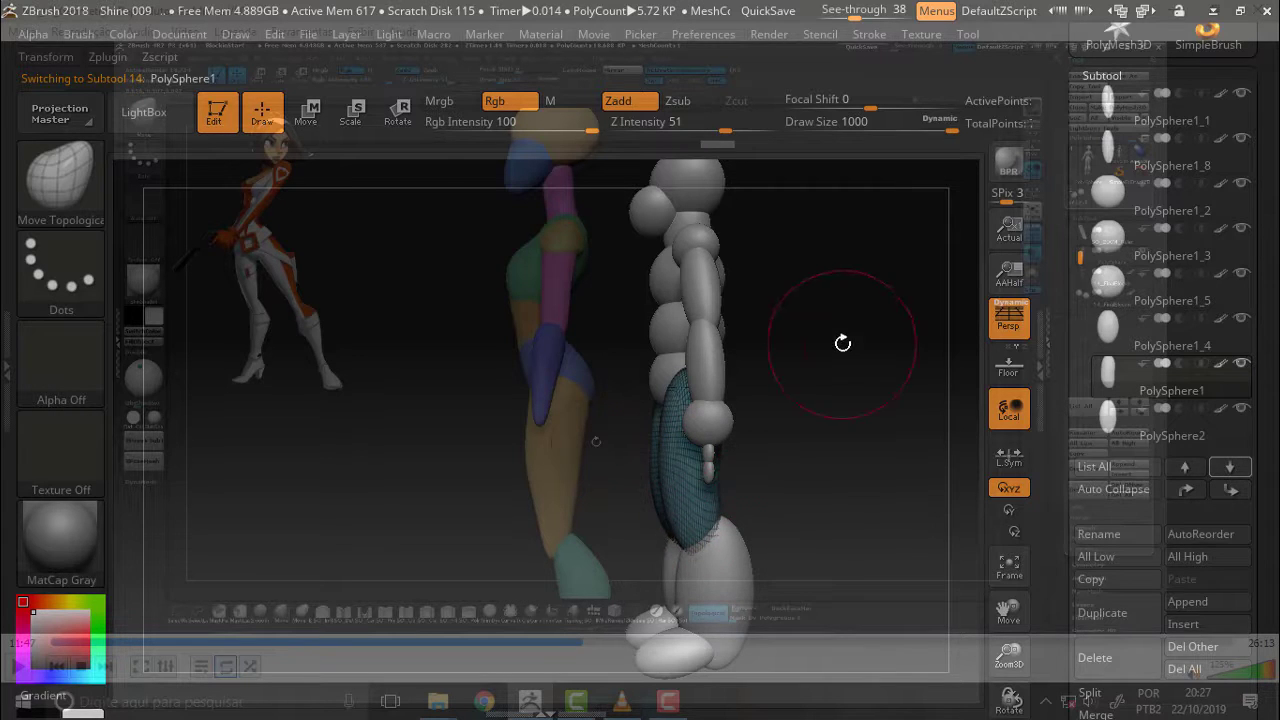
drag(842, 343, 807, 354)
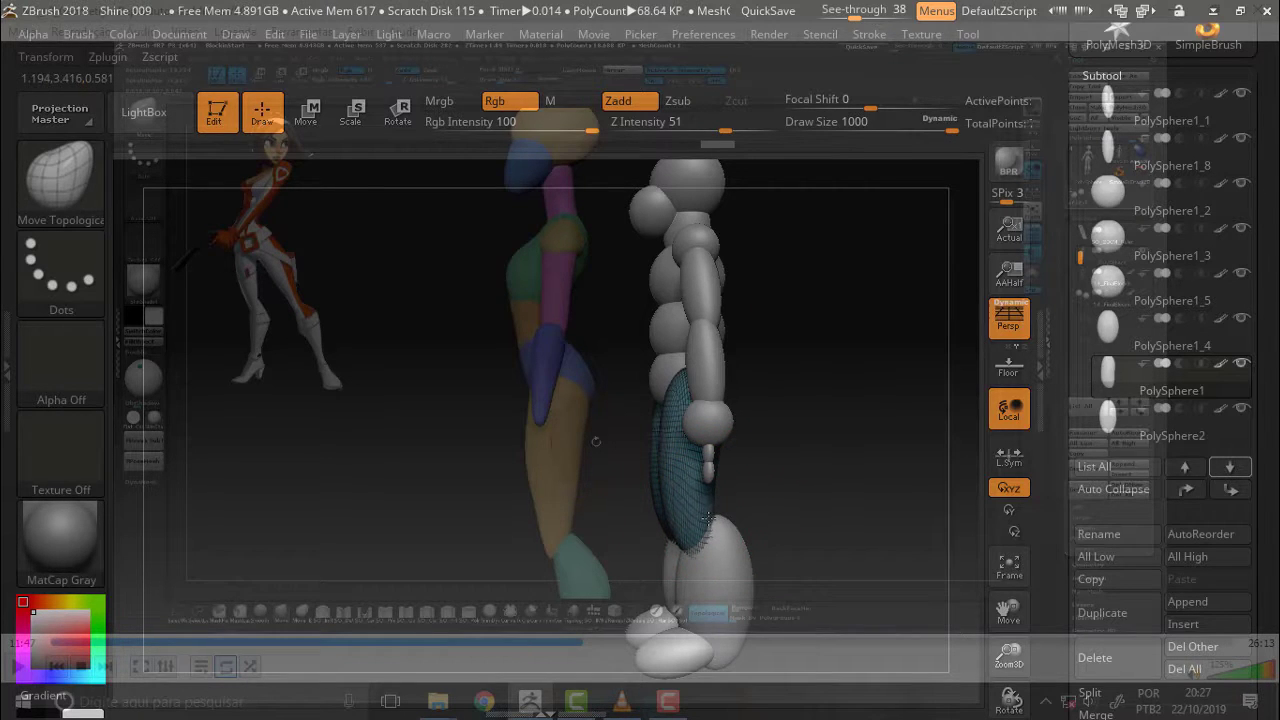
mouse_move(846, 420)
mouse_down()
mouse_move(818, 430)
mouse_move(854, 426)
mouse_up()
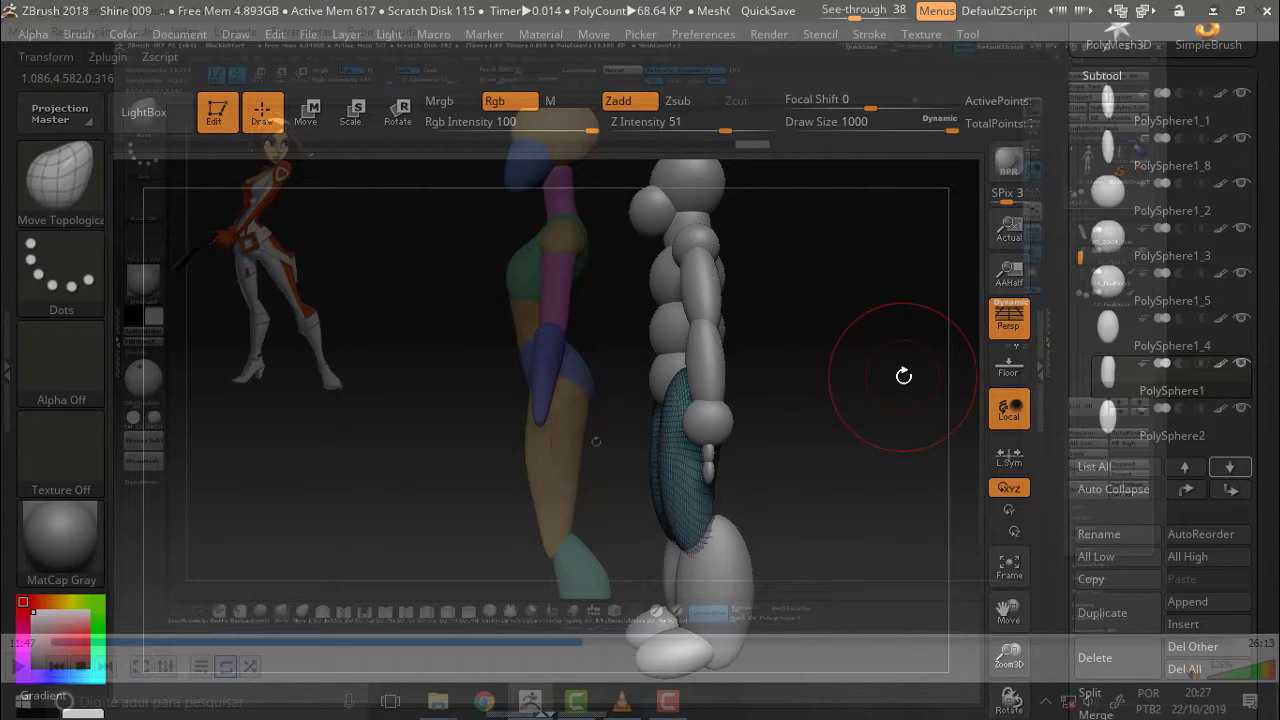
mouse_move(886, 369)
mouse_down()
mouse_move(831, 374)
mouse_move(883, 377)
mouse_up()
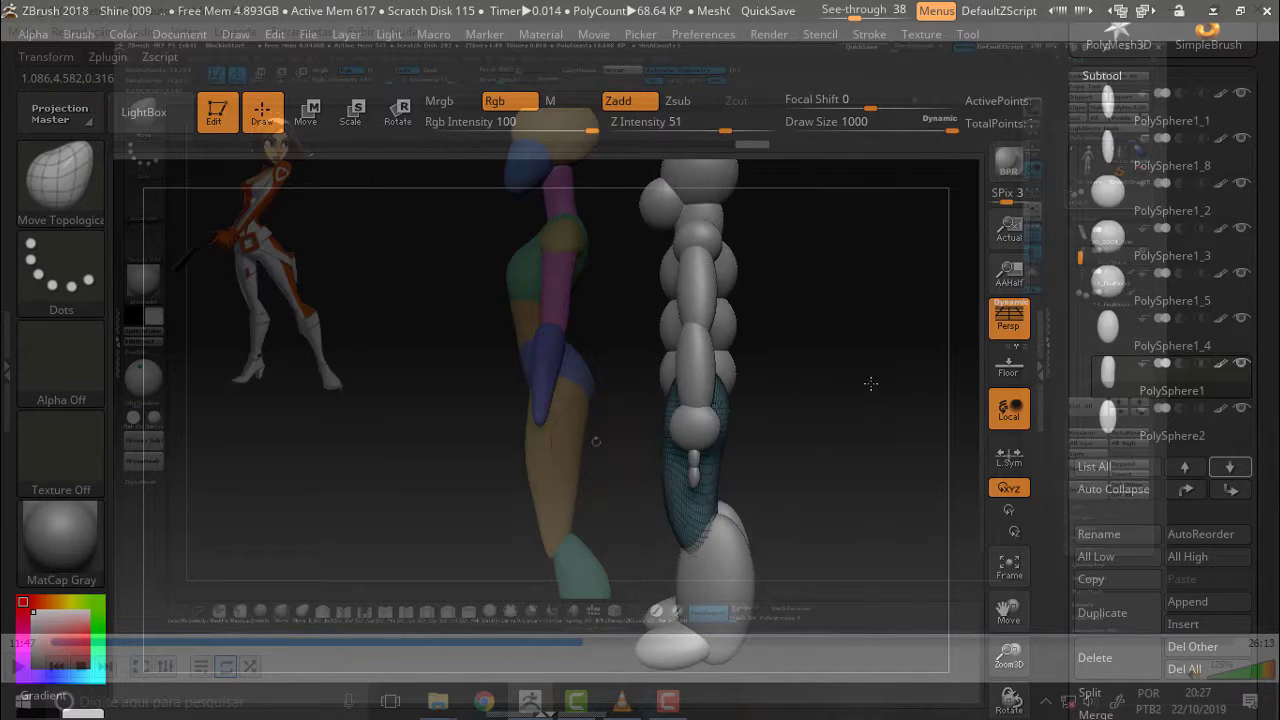
mouse_move(880, 383)
mouse_down()
mouse_move(829, 383)
mouse_move(946, 379)
mouse_move(882, 380)
mouse_move(940, 371)
mouse_move(930, 377)
mouse_up()
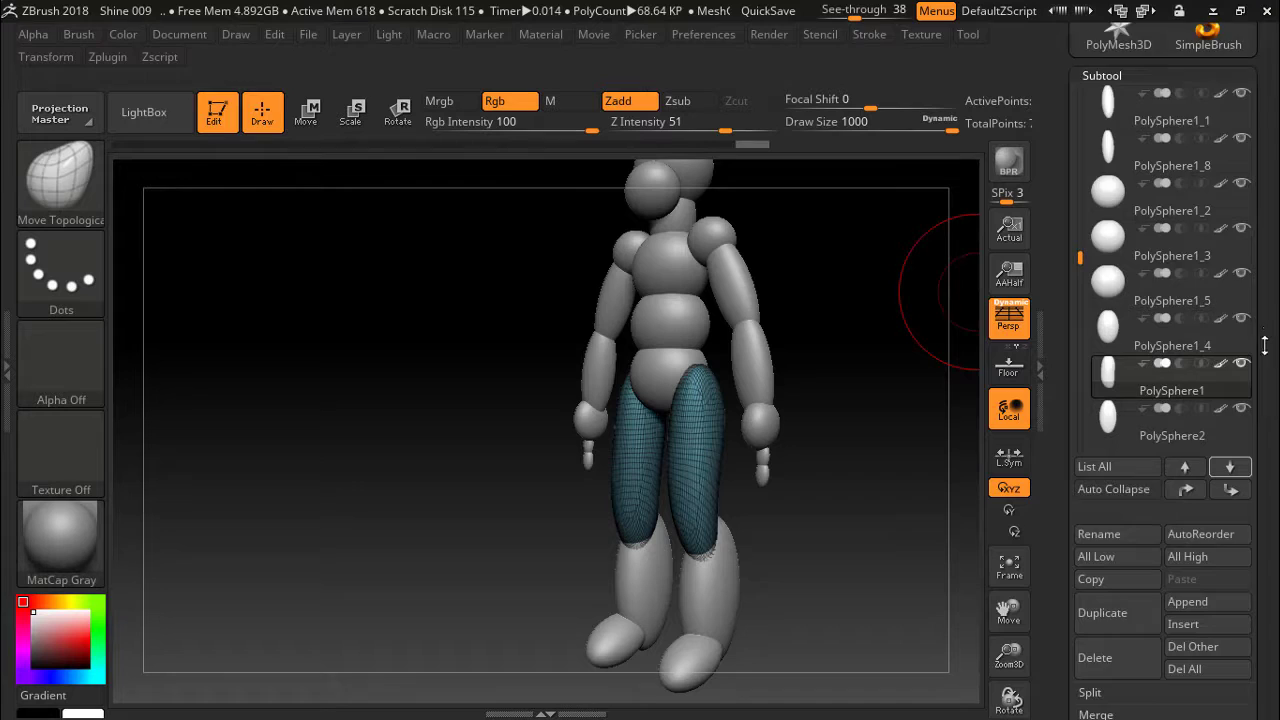
drag(1264, 345, 1264, 137)
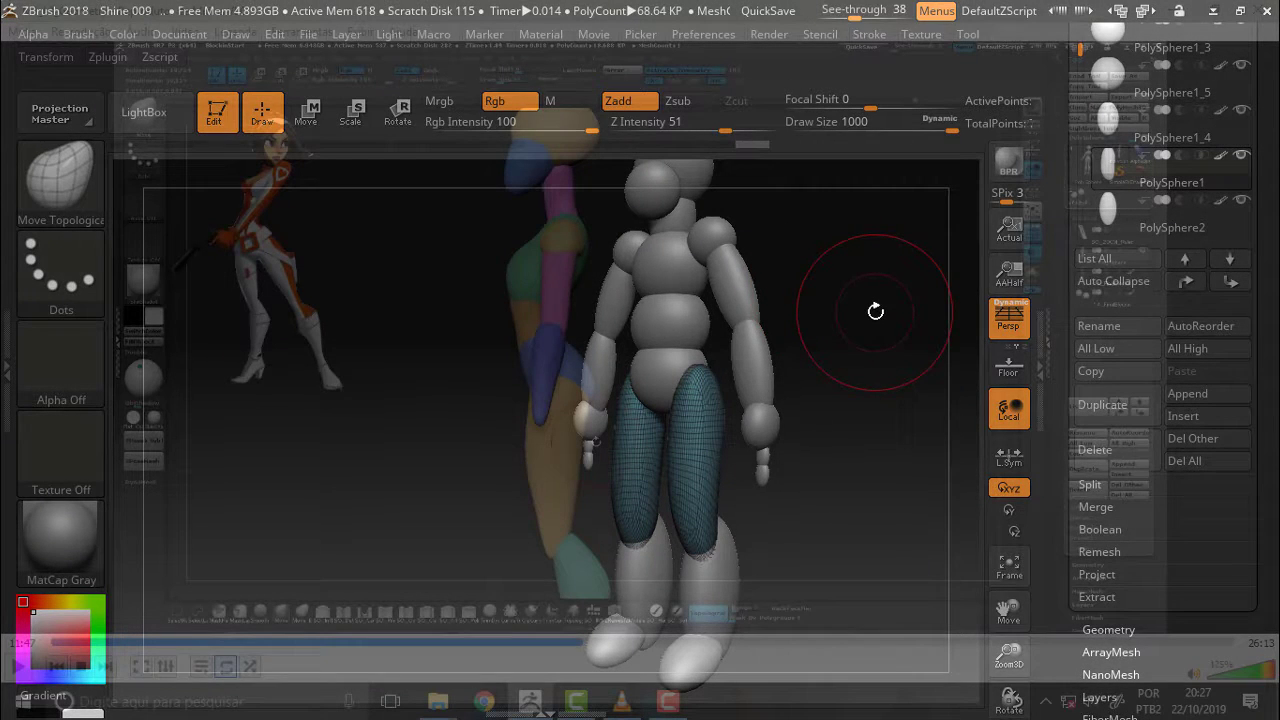
Mask and clear the legs with Ctrl-click, then scroll the Tool palette to expand Geometry's DynaMesh options.
key(ctrl)
ctrl+click(858, 271)
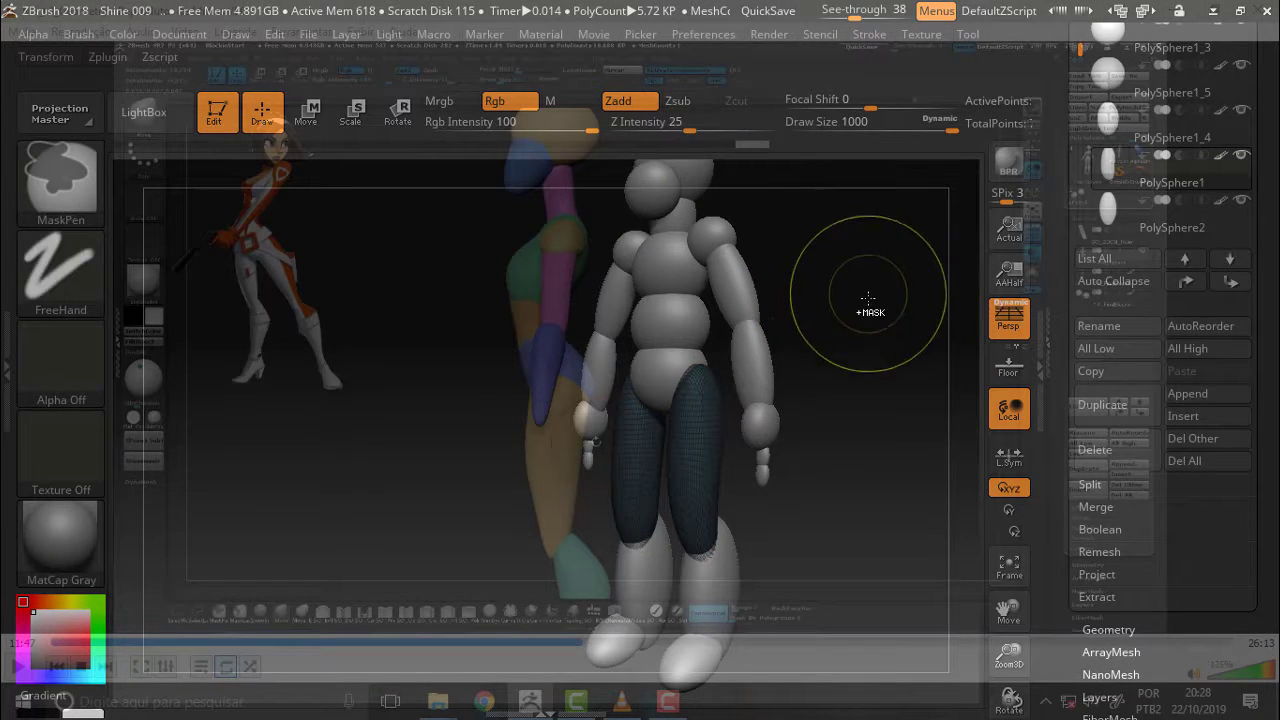
ctrl+click(886, 278)
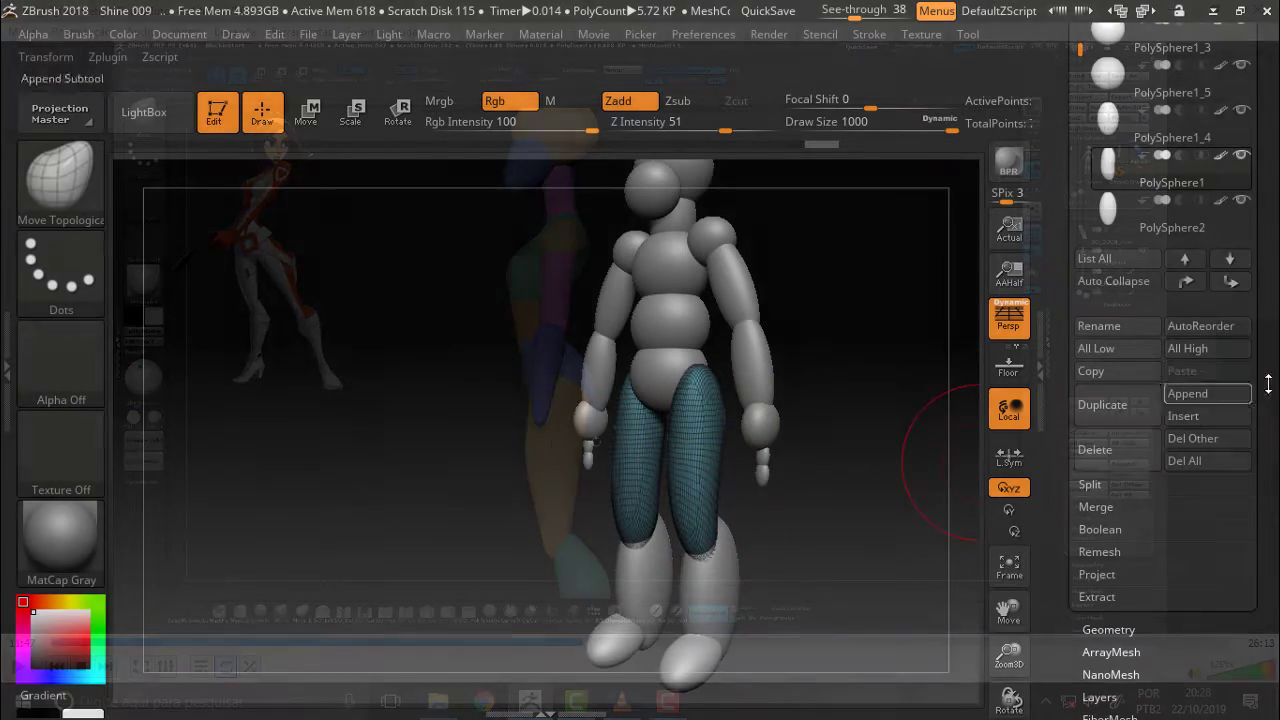
drag(1265, 400, 1266, 231)
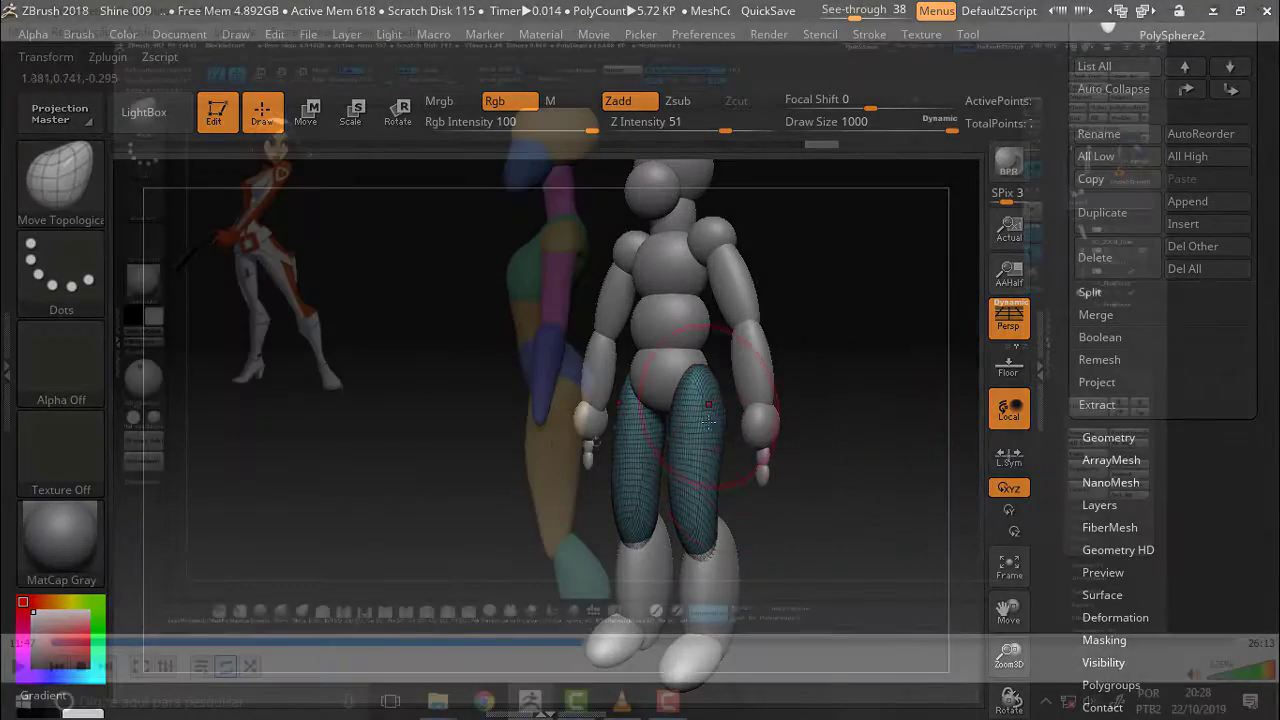
drag(1270, 381, 1274, 398)
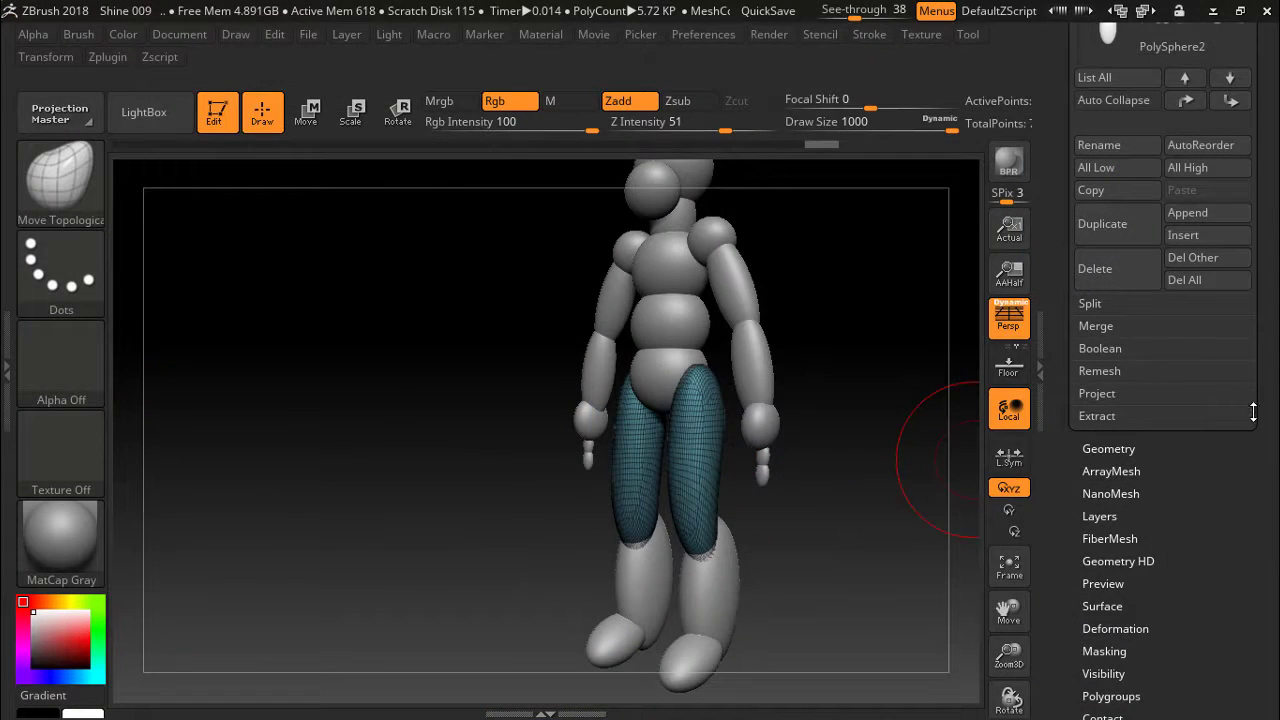
mouse_move(1259, 377)
mouse_down()
mouse_move(1277, 497)
mouse_move(1271, 396)
mouse_up()
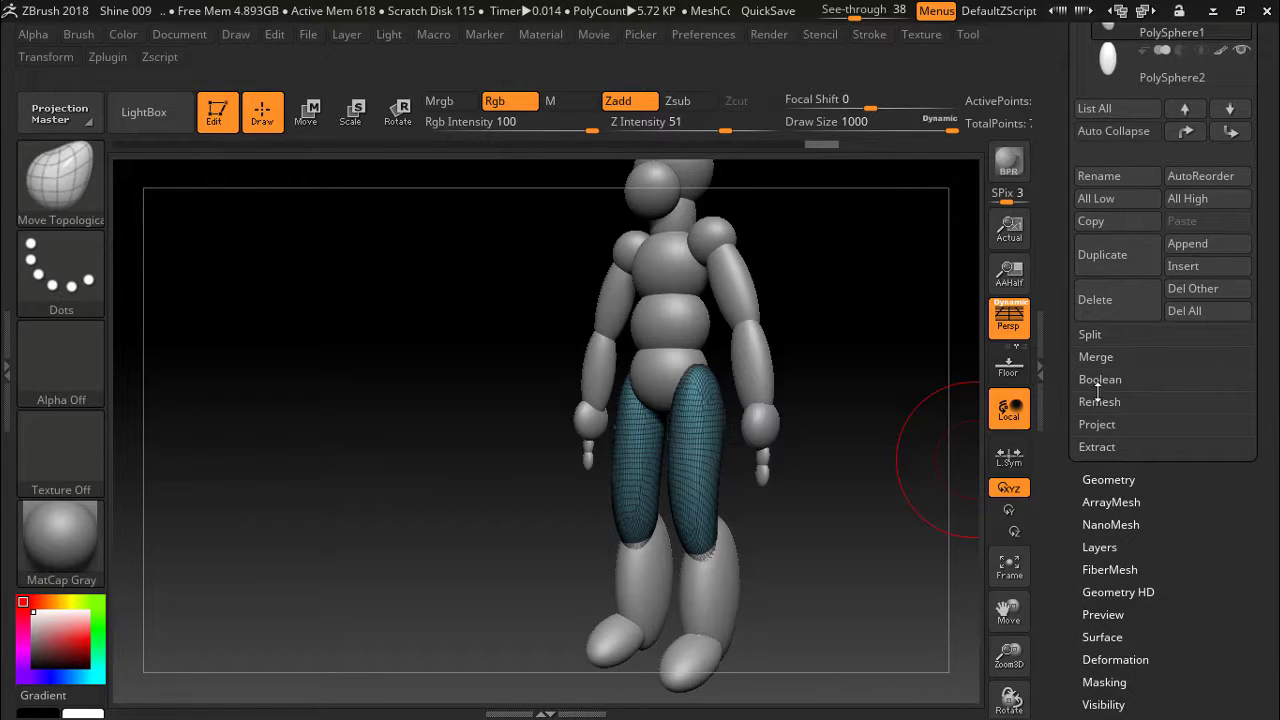
click(1100, 479)
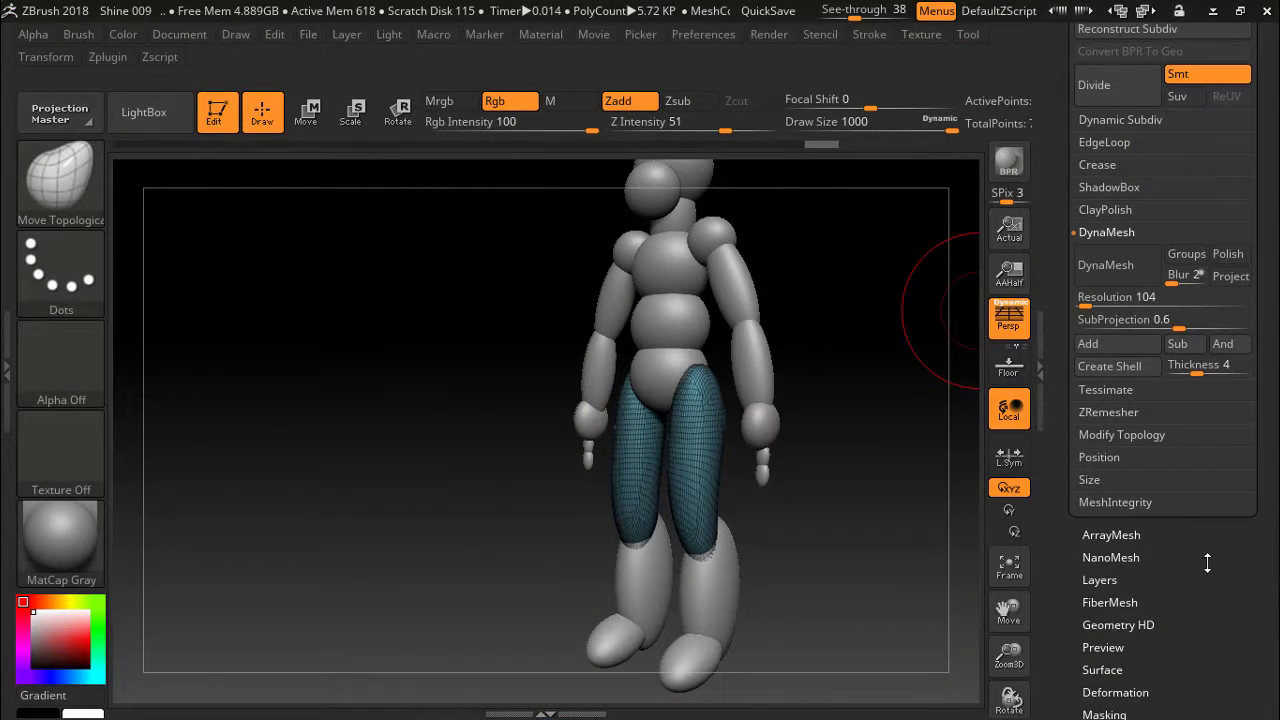
Set DynaMesh Resolution to 64, clear the mask, and DynaMesh the PolySphere1 thigh spheres.
click(1087, 298)
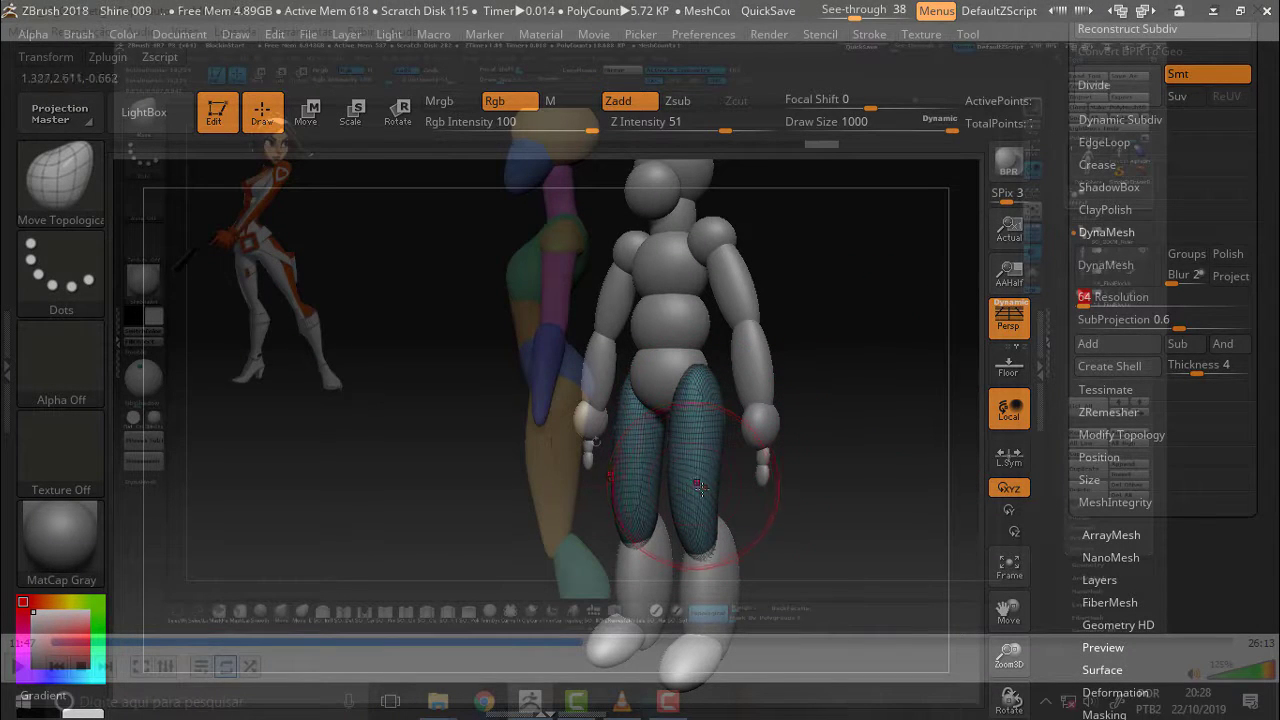
key(Return)
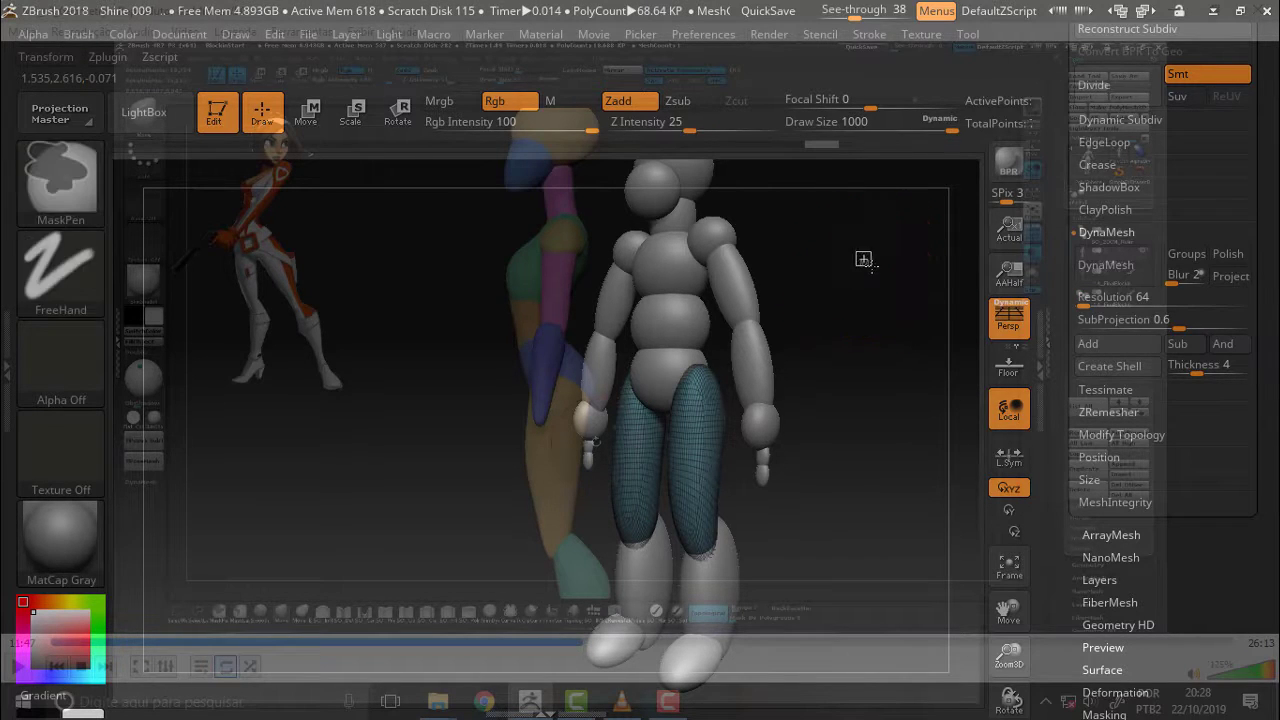
key(ctrl)
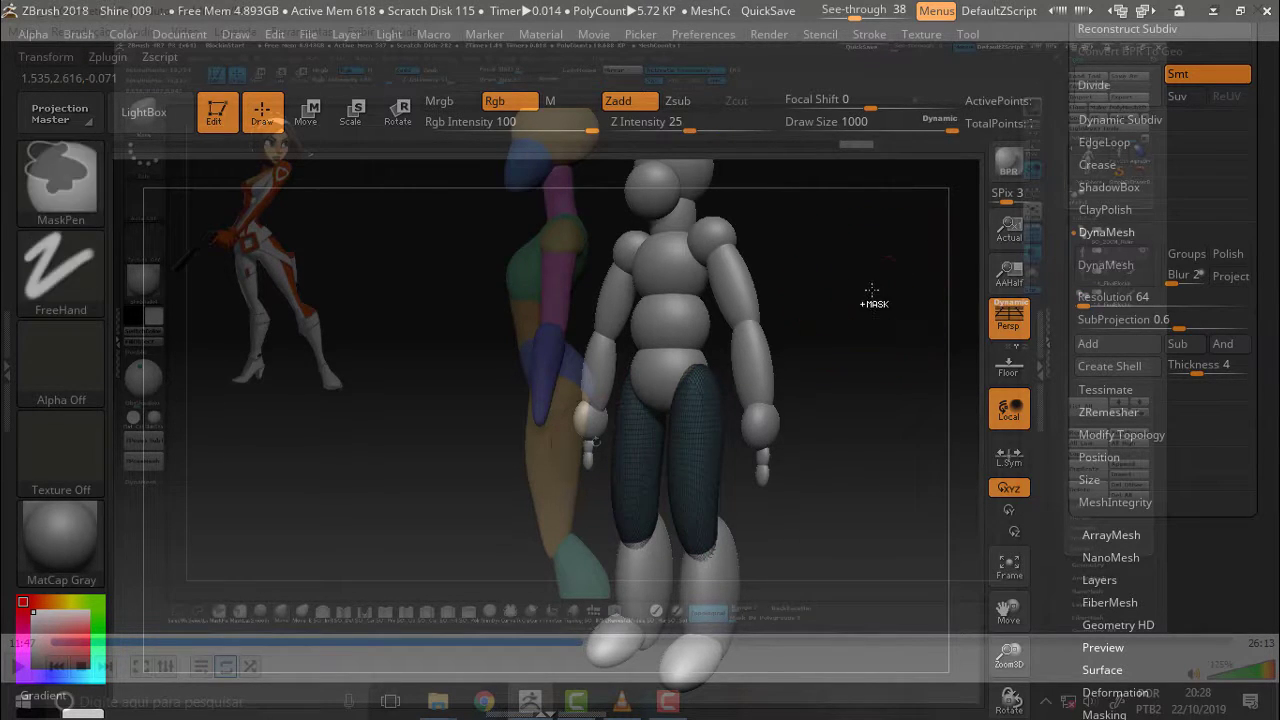
ctrl+click(868, 293)
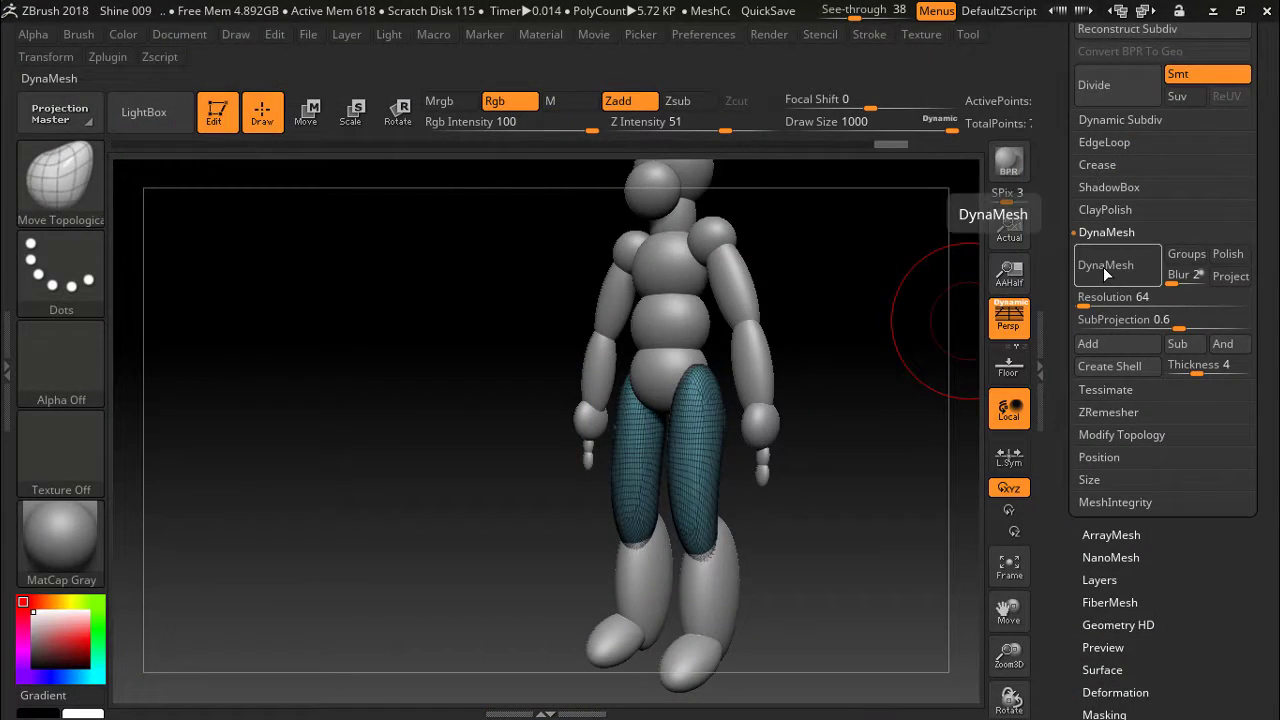
click(1103, 267)
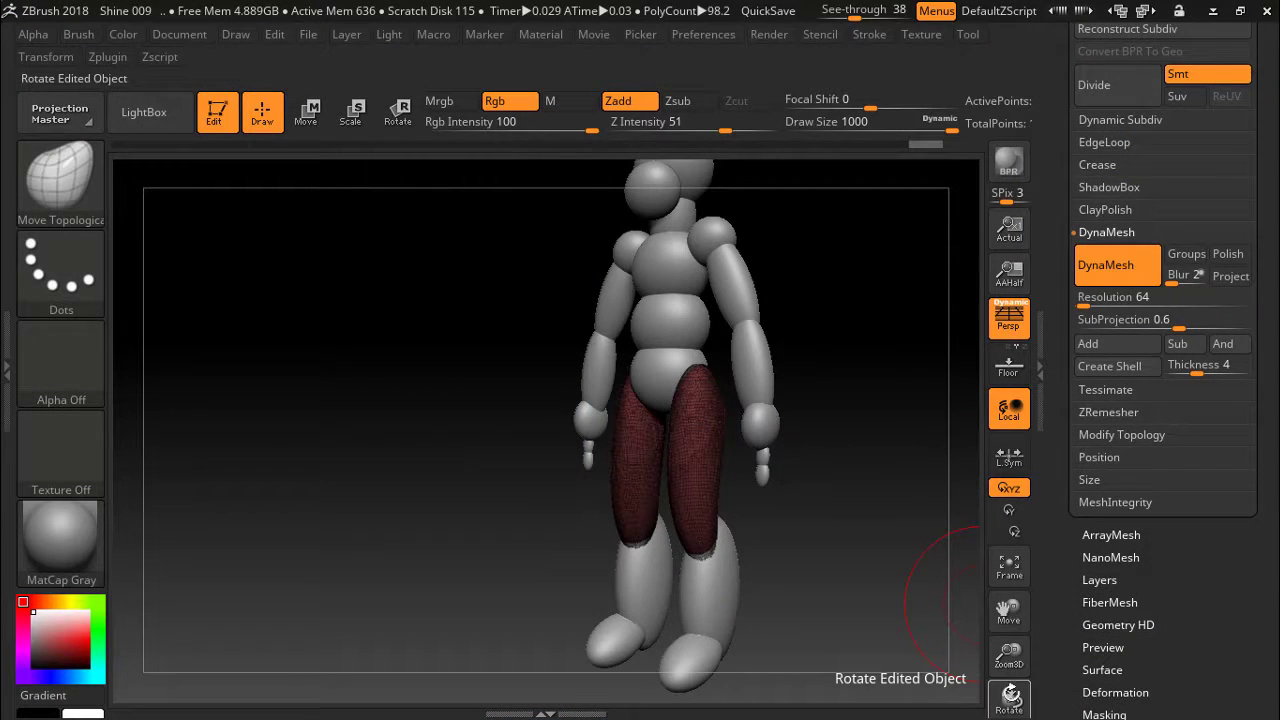
drag(1009, 655, 1009, 600)
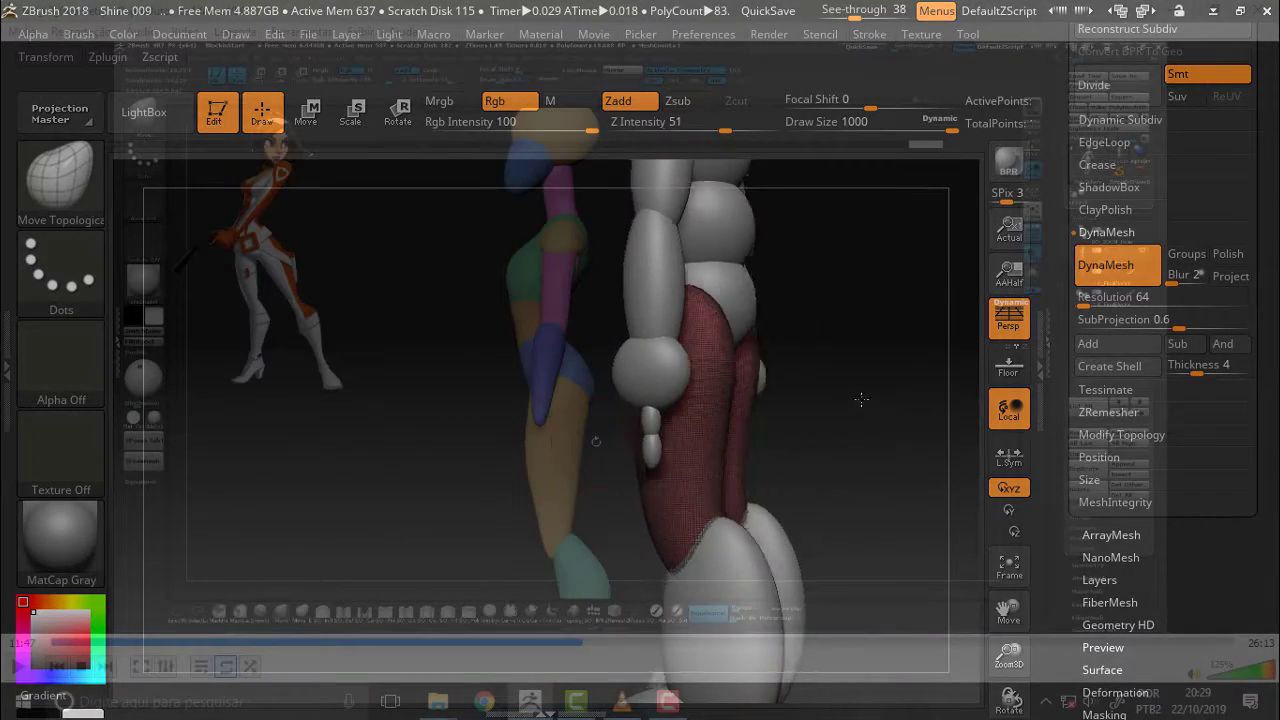
drag(861, 399, 782, 470)
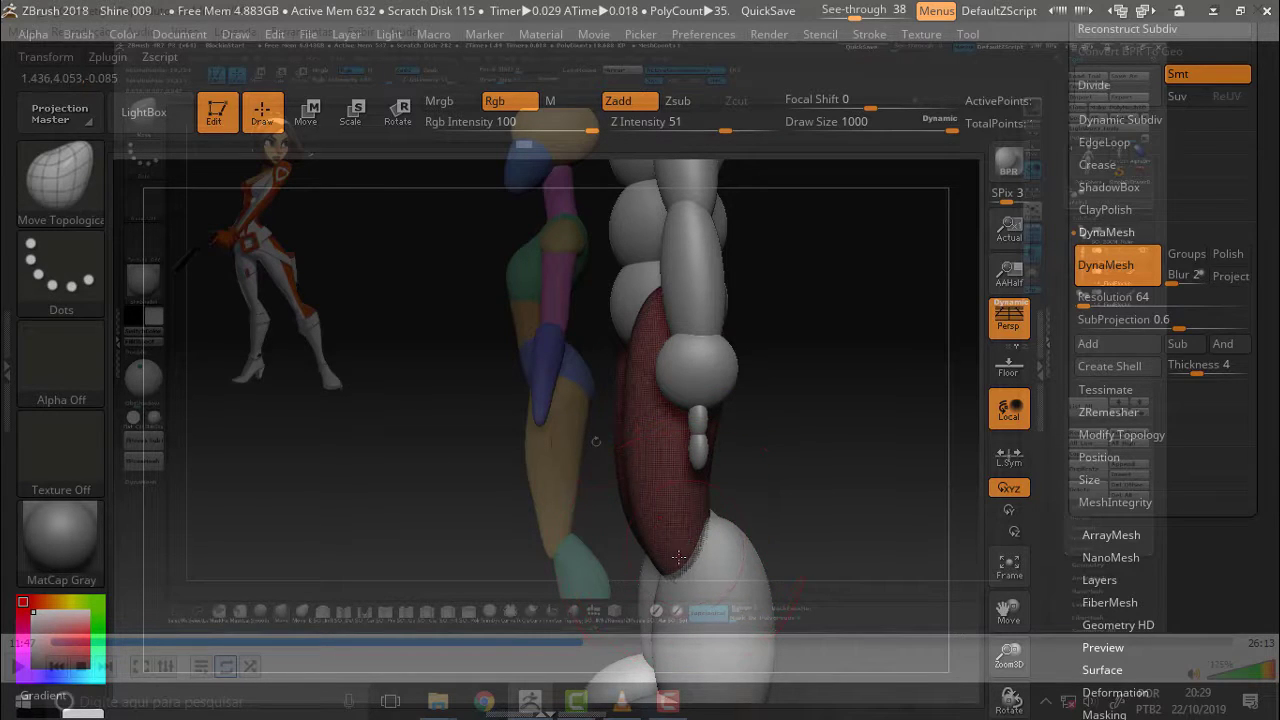
mouse_move(812, 455)
mouse_down()
mouse_move(823, 463)
mouse_move(790, 461)
mouse_up()
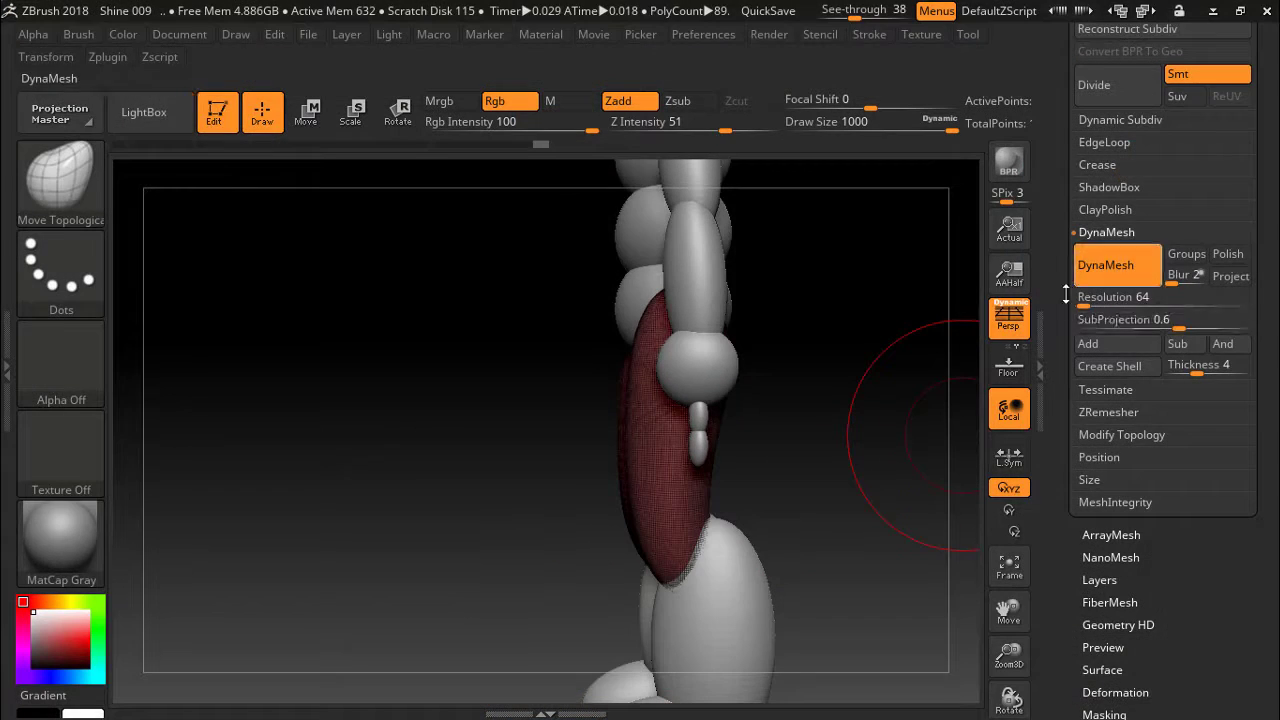
click(1082, 297)
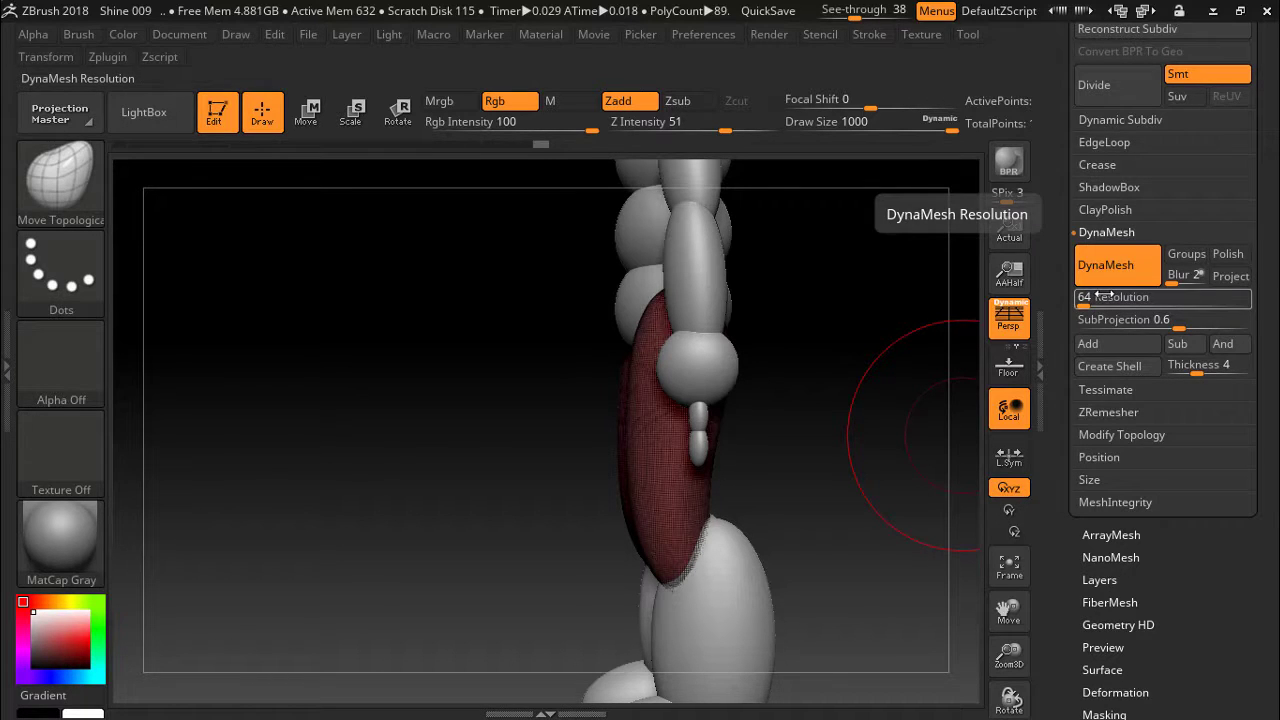
Change DynaMesh Resolution from 64 to 32, remesh the thighs, and orbit to inspect the result.
key(Return)
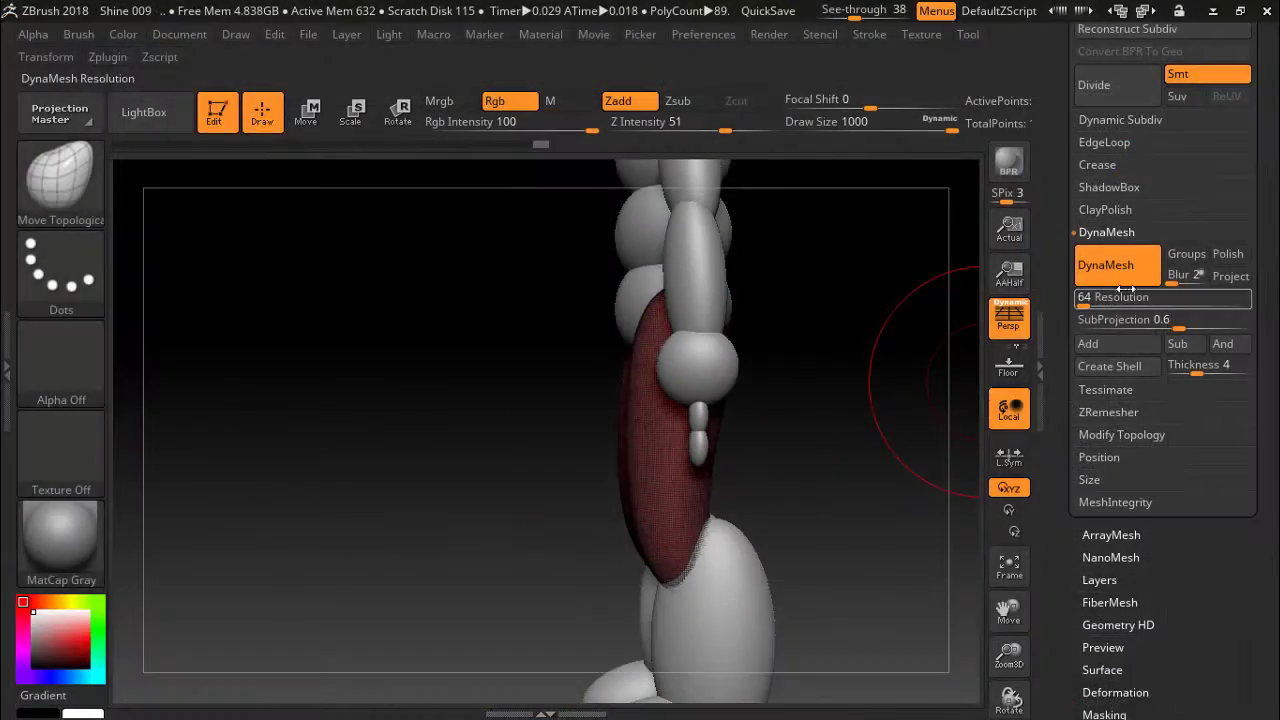
click(1085, 297)
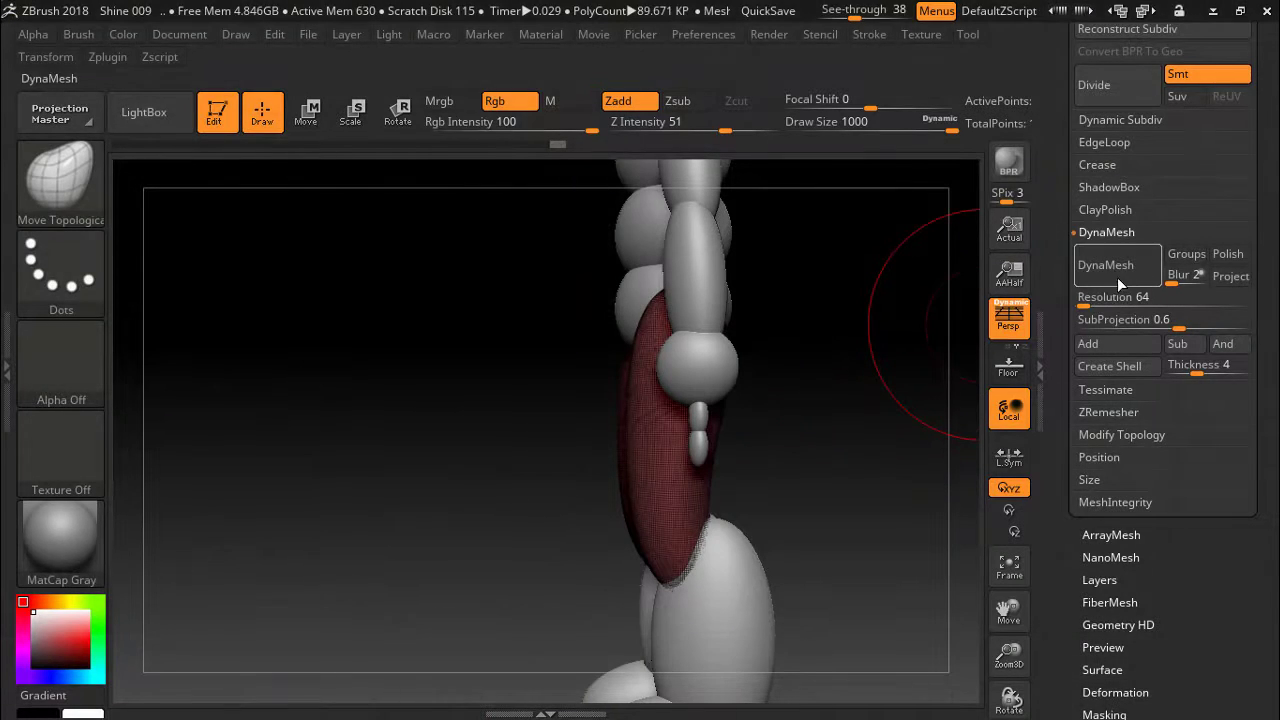
click(1085, 297)
text(32)
key(Return)
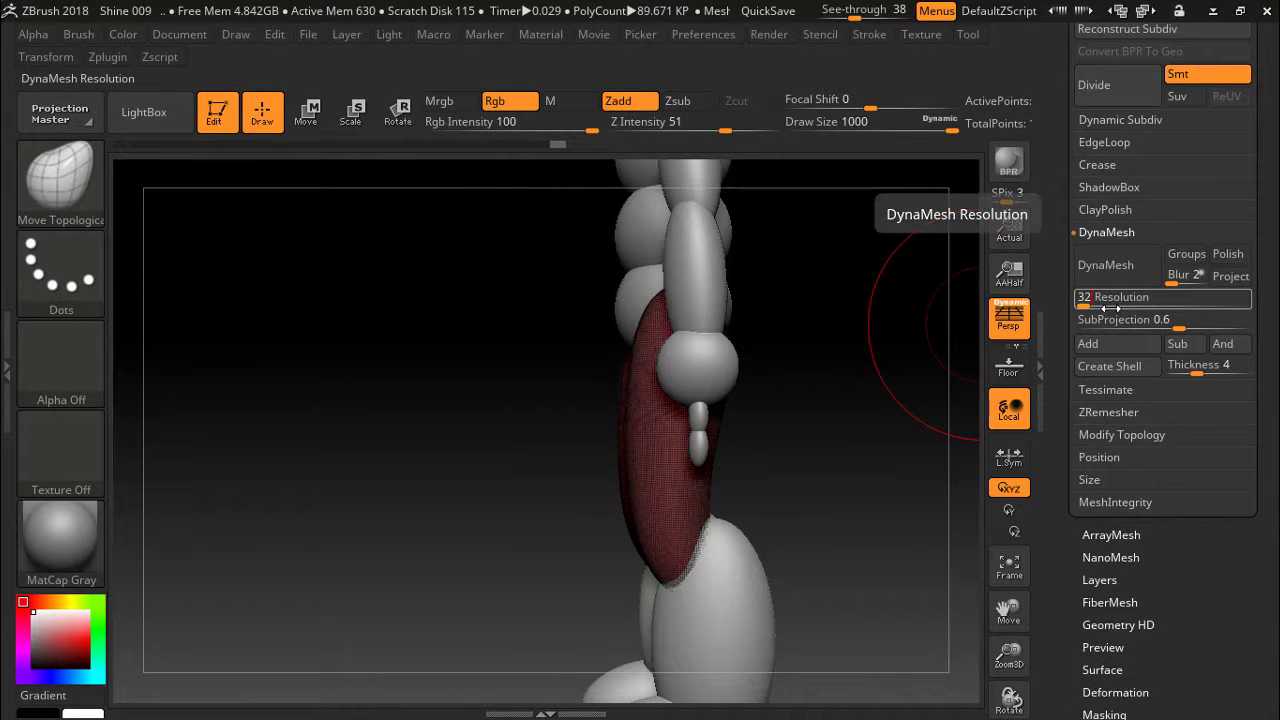
click(1105, 265)
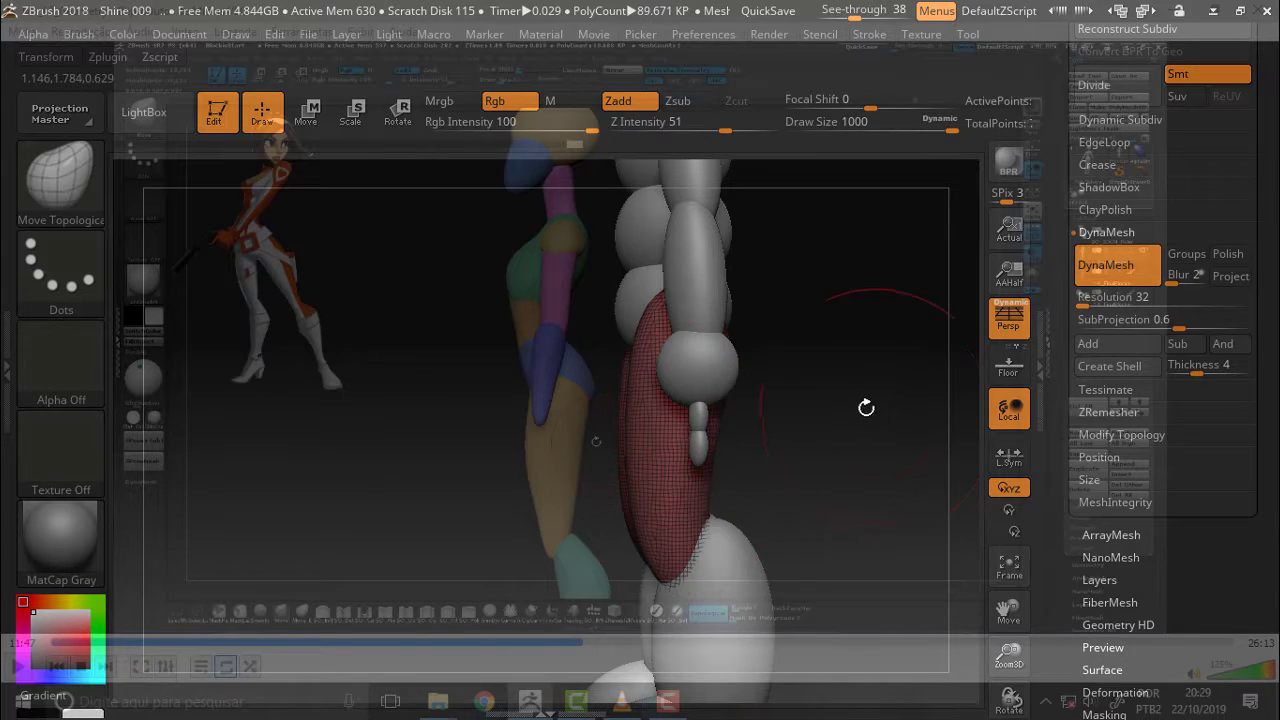
mouse_move(866, 408)
mouse_down()
mouse_move(823, 427)
mouse_move(722, 378)
mouse_move(877, 313)
mouse_up()
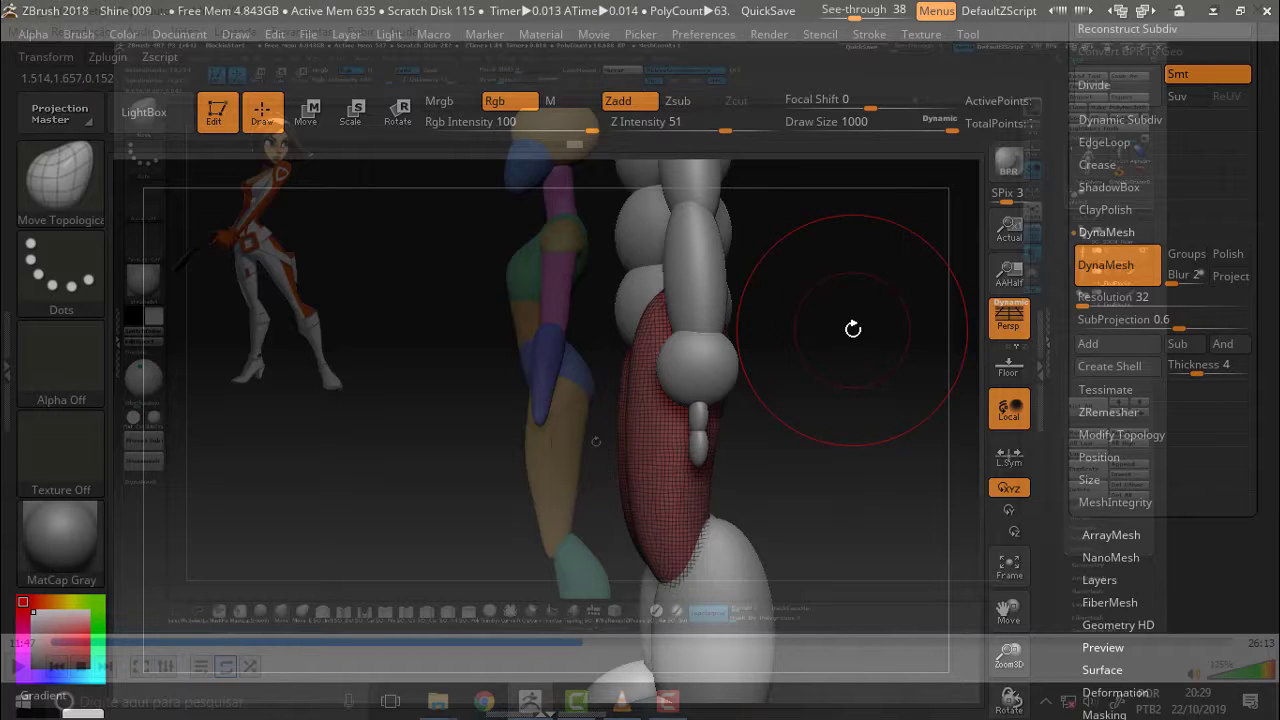
drag(850, 329, 987, 440)
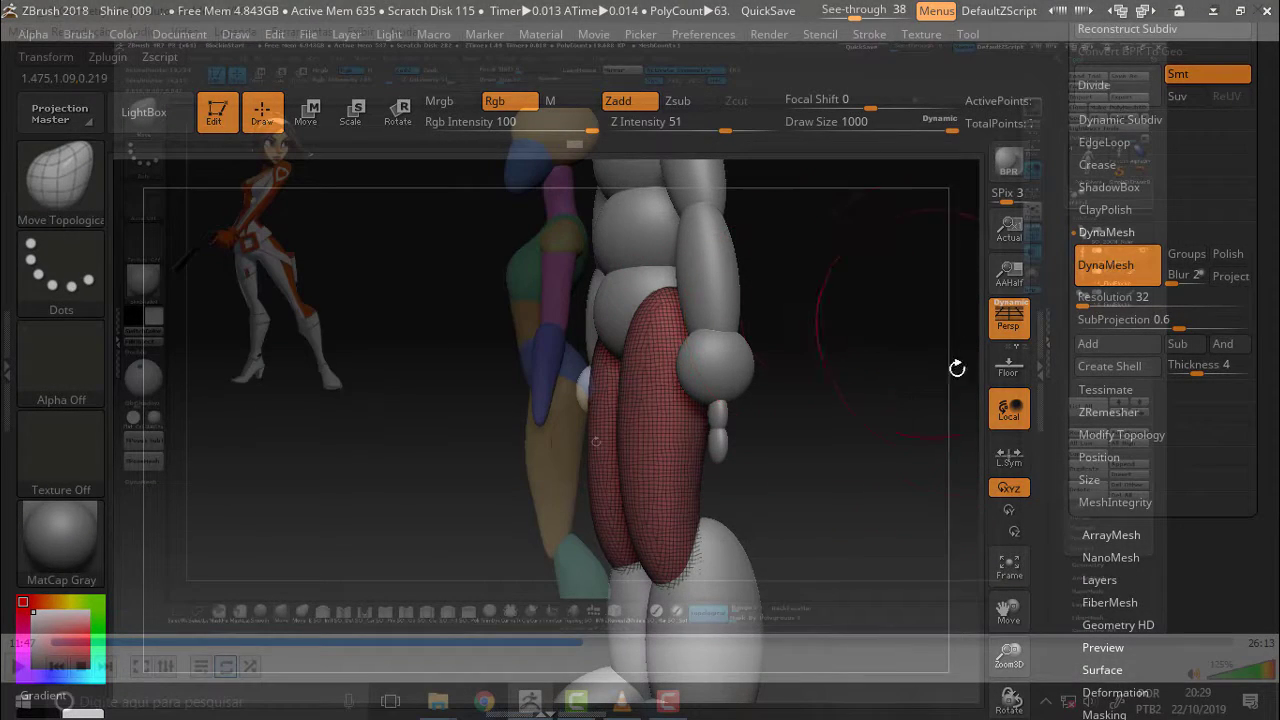
drag(933, 372, 902, 366)
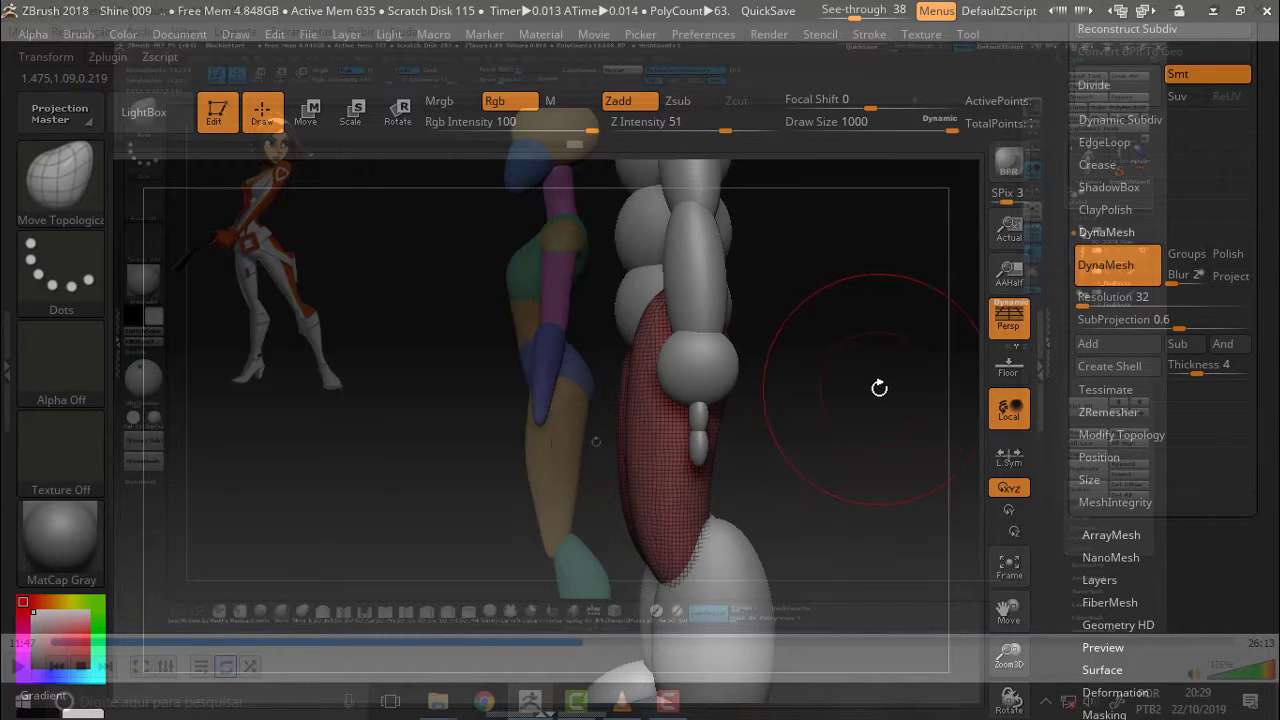
mouse_move(851, 337)
mouse_down()
mouse_move(862, 342)
mouse_move(793, 343)
mouse_up()
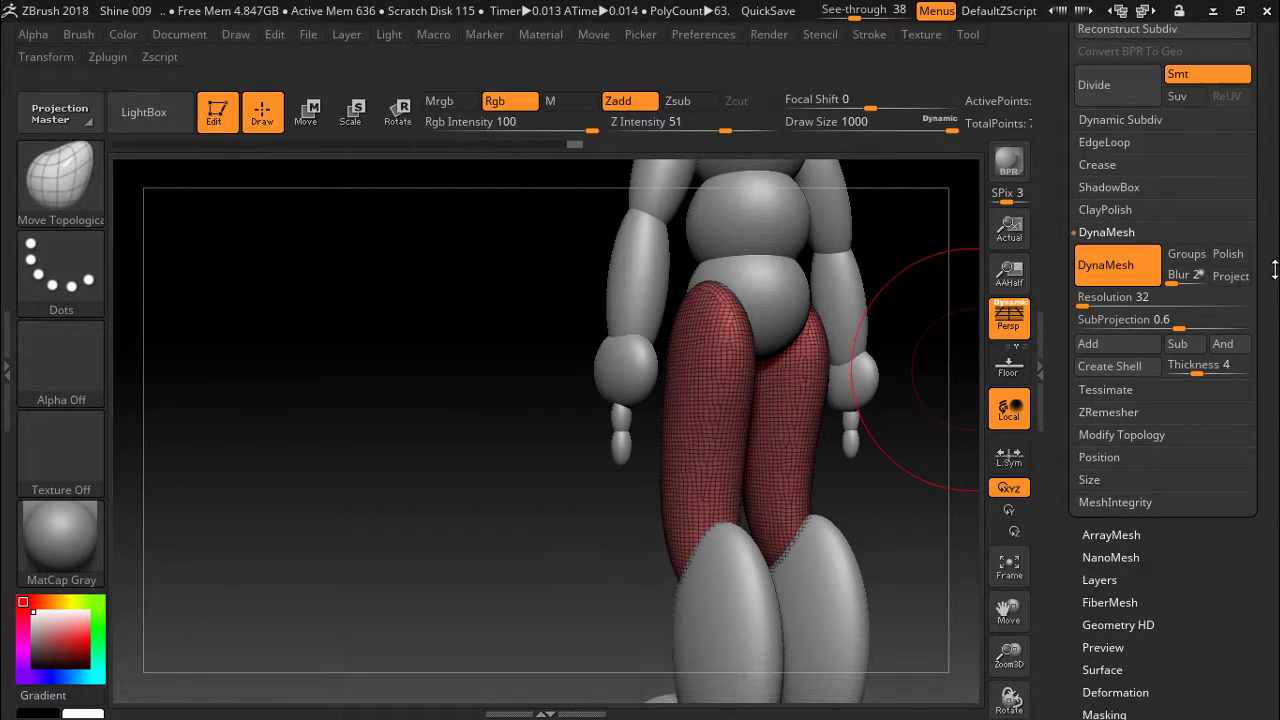
Expand the Subtool list and make PolySphere2, the lower-leg spheres, the active subtool.
drag(1274, 270, 1272, 472)
click(1100, 367)
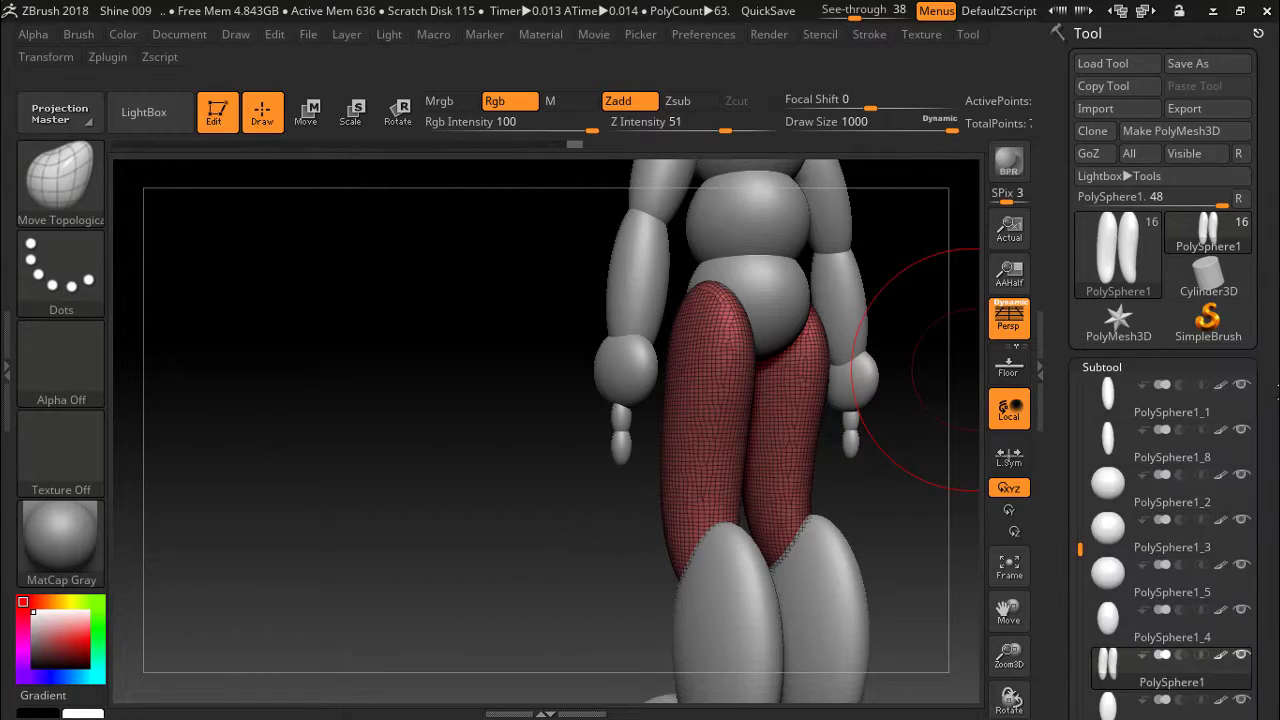
scroll(1258, 447, down, 5)
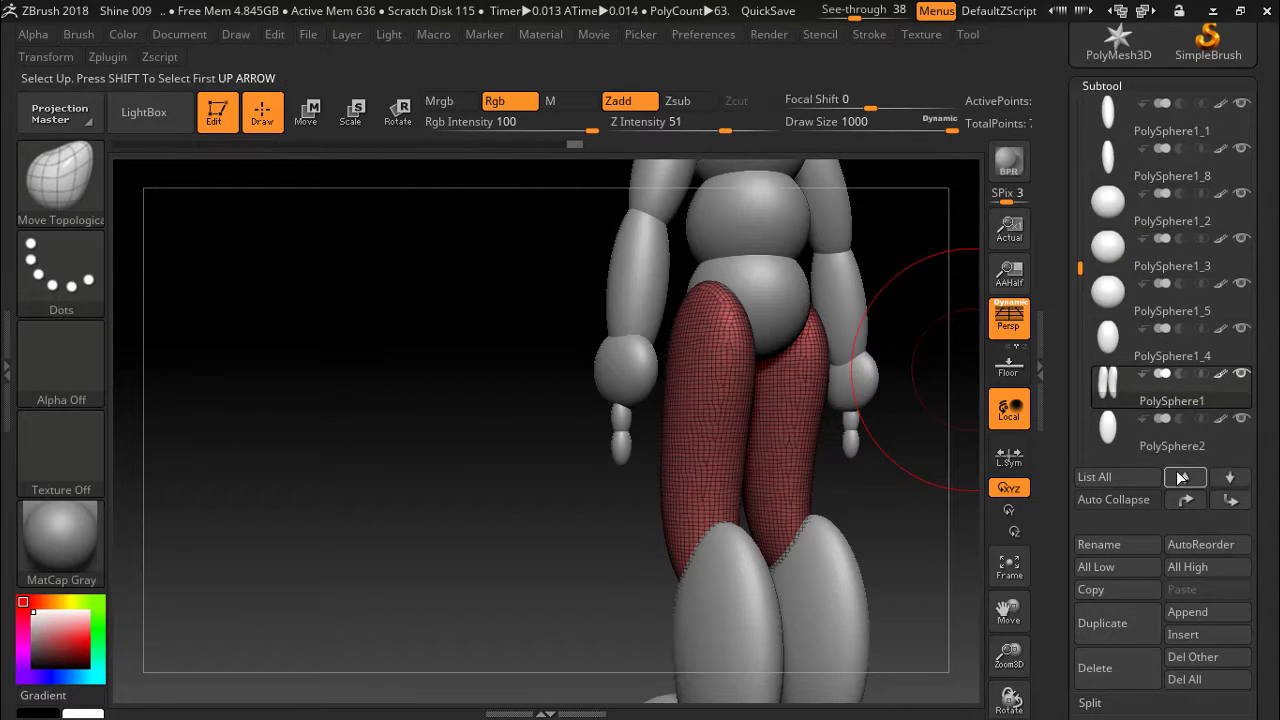
click(1230, 478)
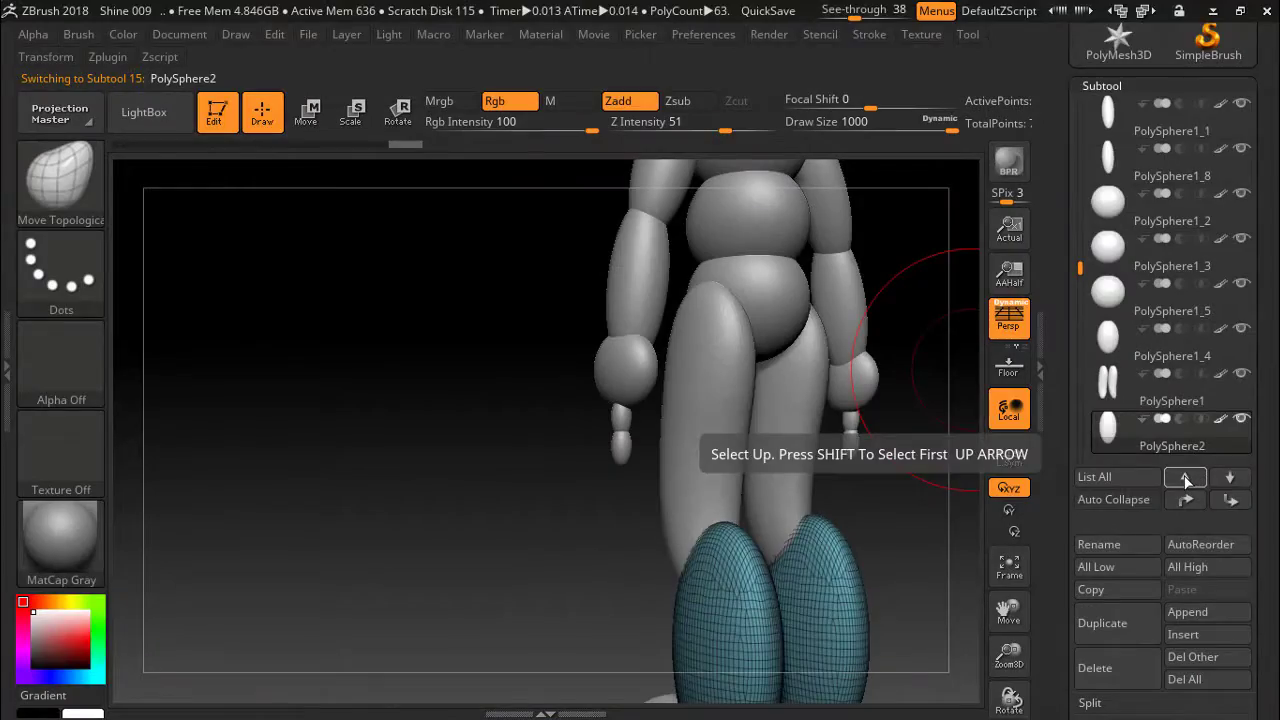
click(1185, 478)
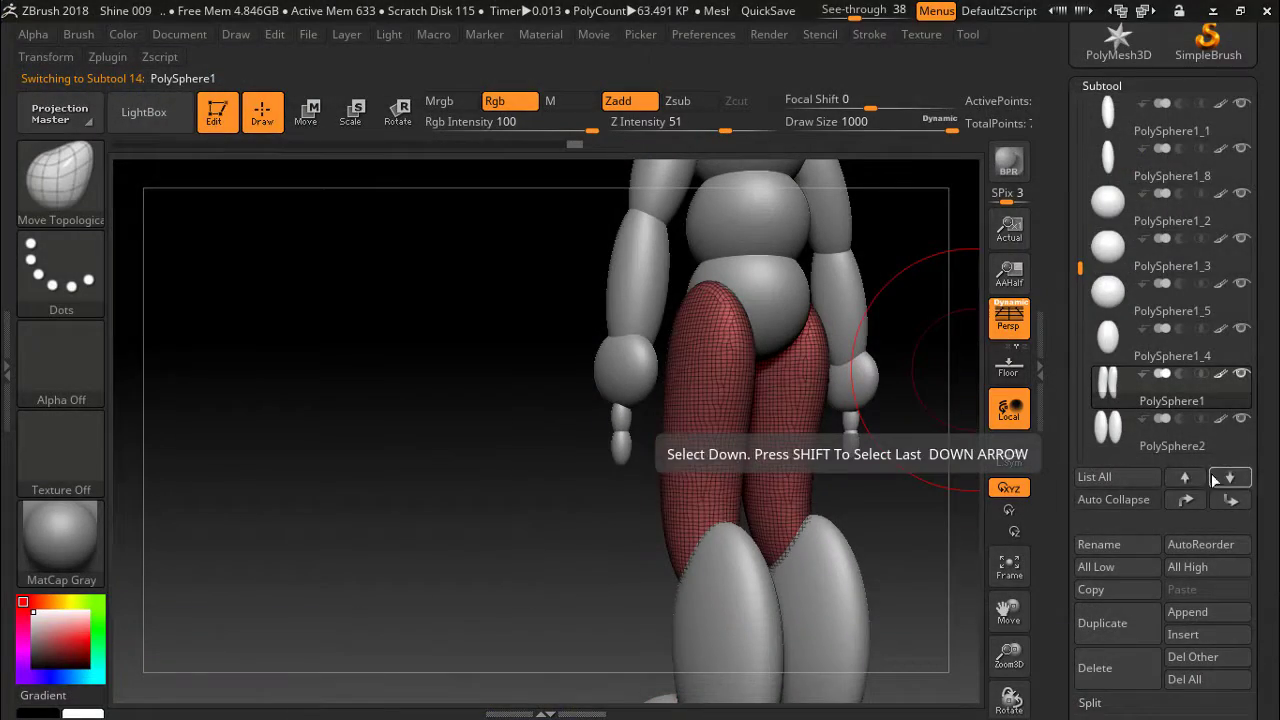
click(1232, 478)
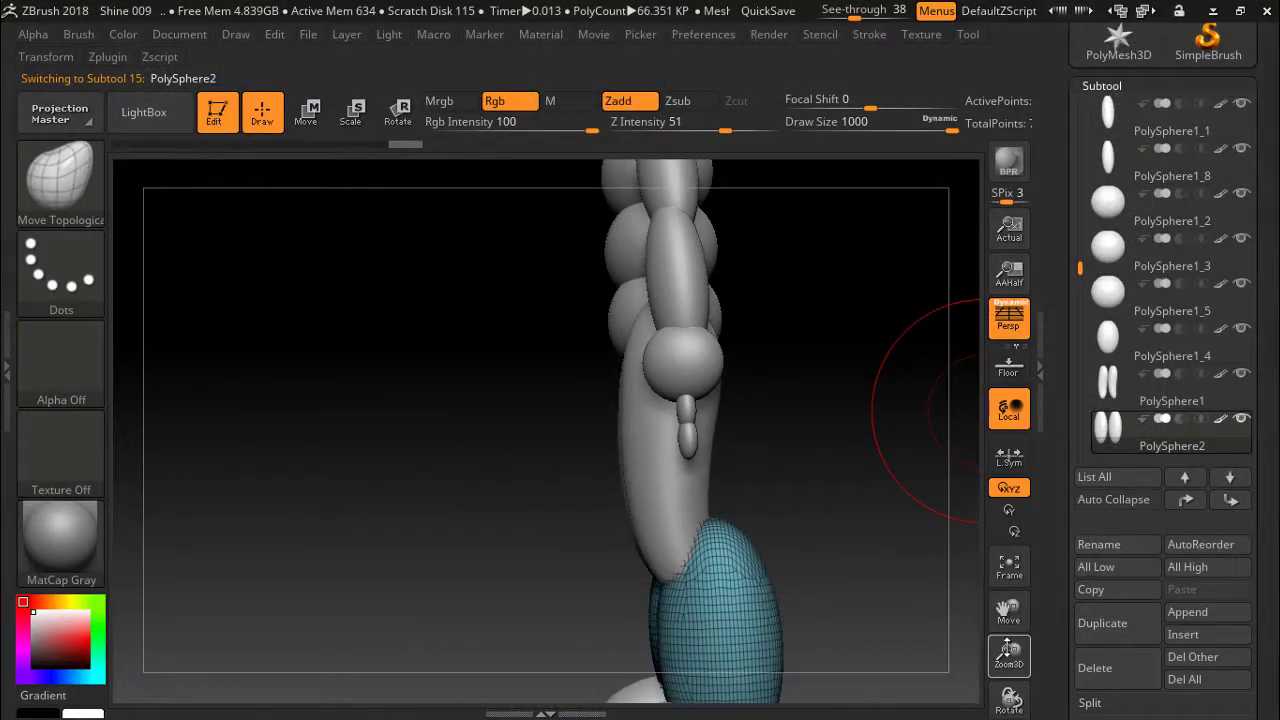
With Move Topological, push in the back of the calf and reshape the lower right calf, then smooth.
drag(1008, 610, 990, 510)
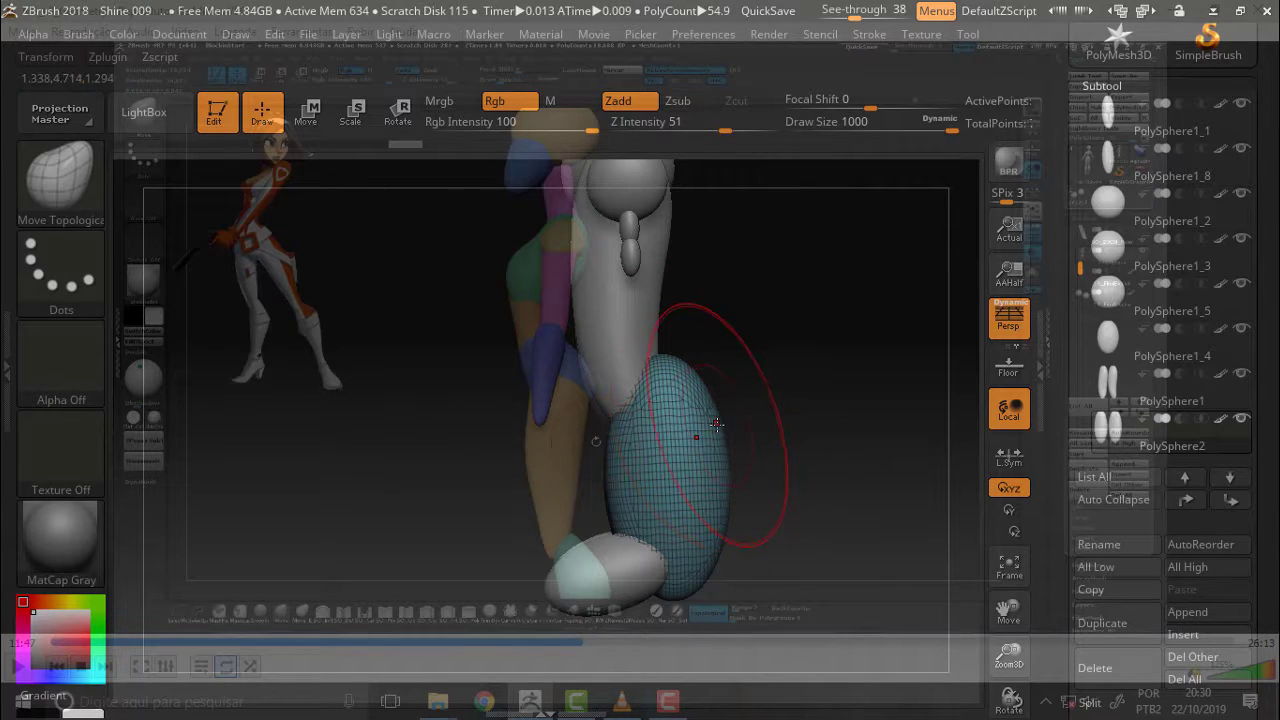
mouse_move(714, 430)
right_down()
mouse_move(716, 515)
mouse_move(712, 480)
right_up()
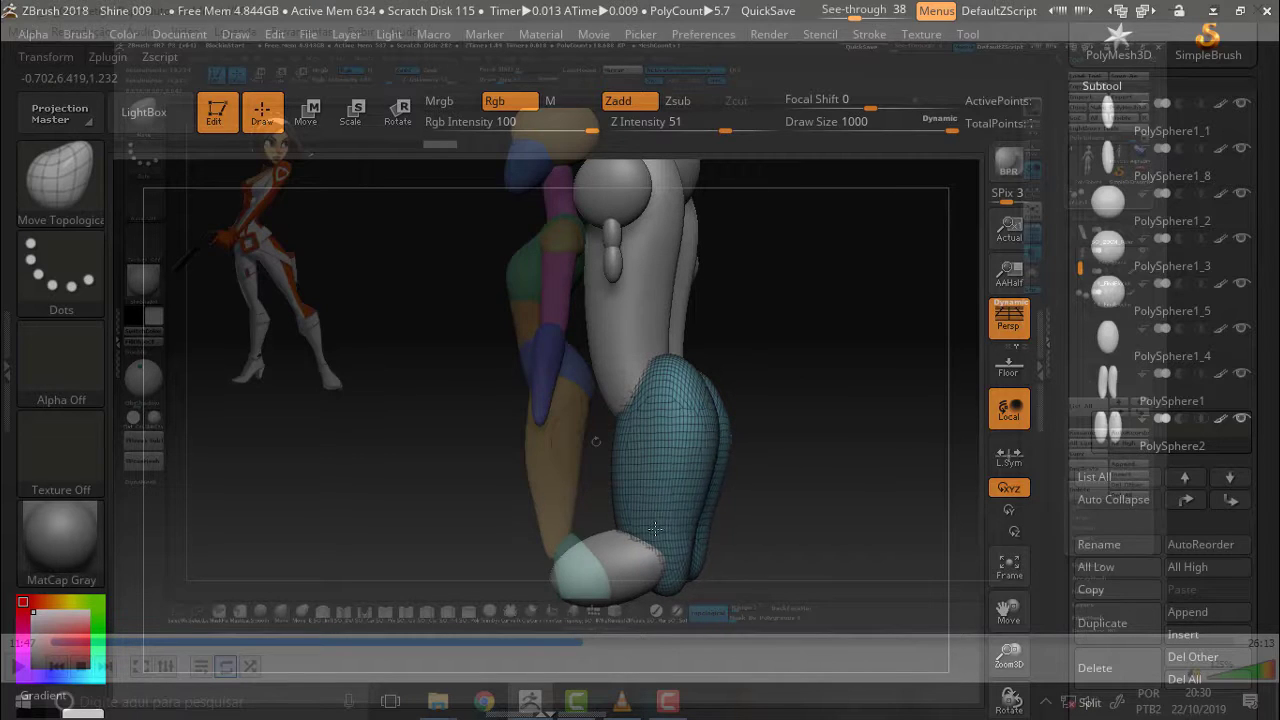
drag(684, 510, 665, 511)
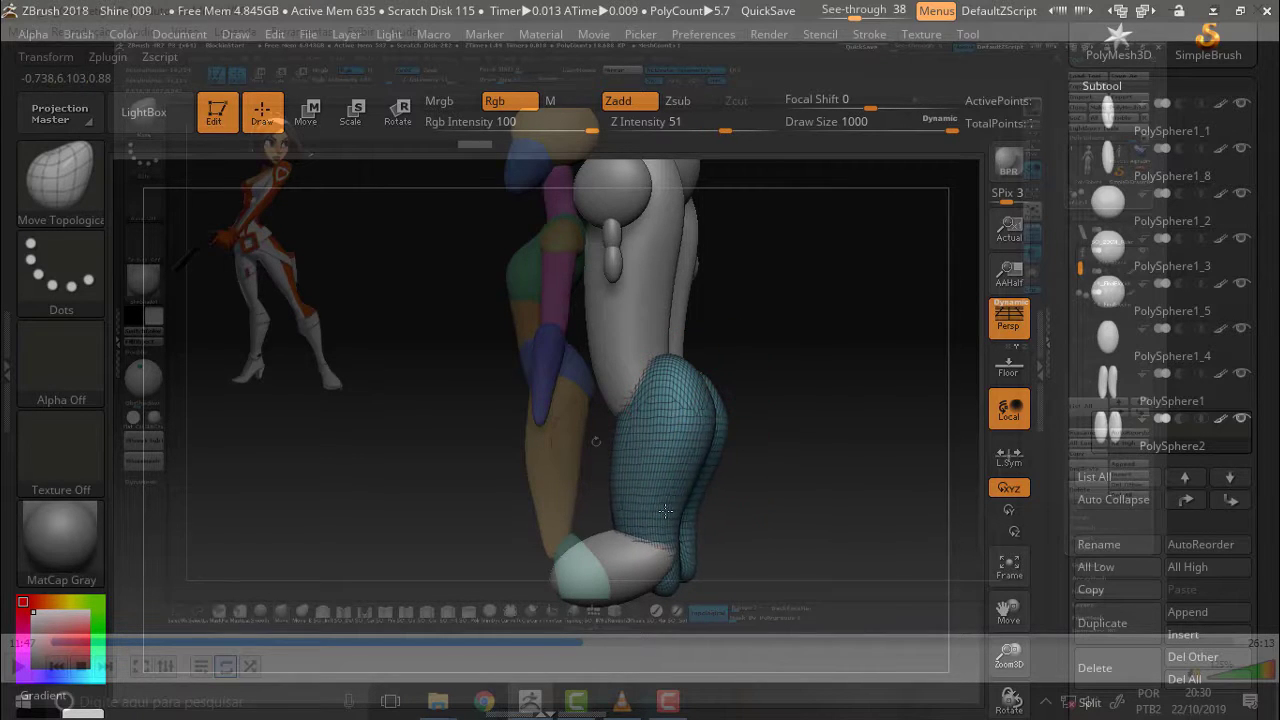
right_drag(789, 425, 872, 431)
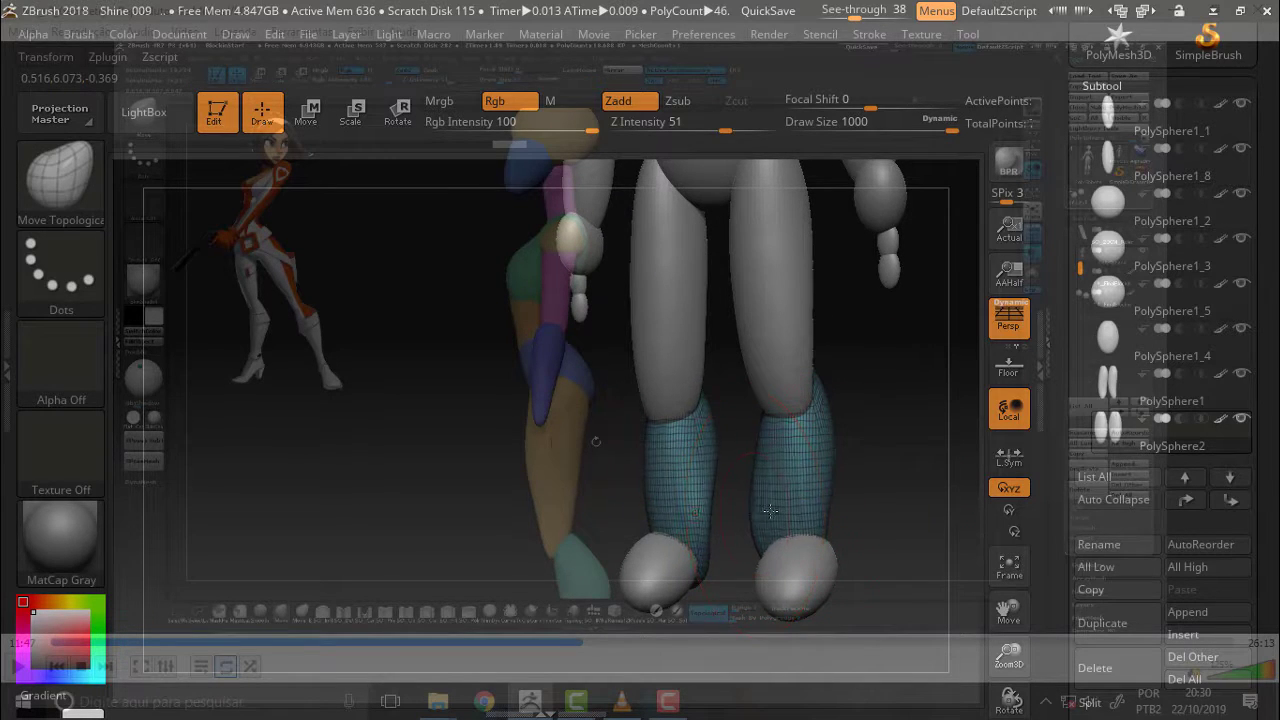
drag(770, 511, 771, 501)
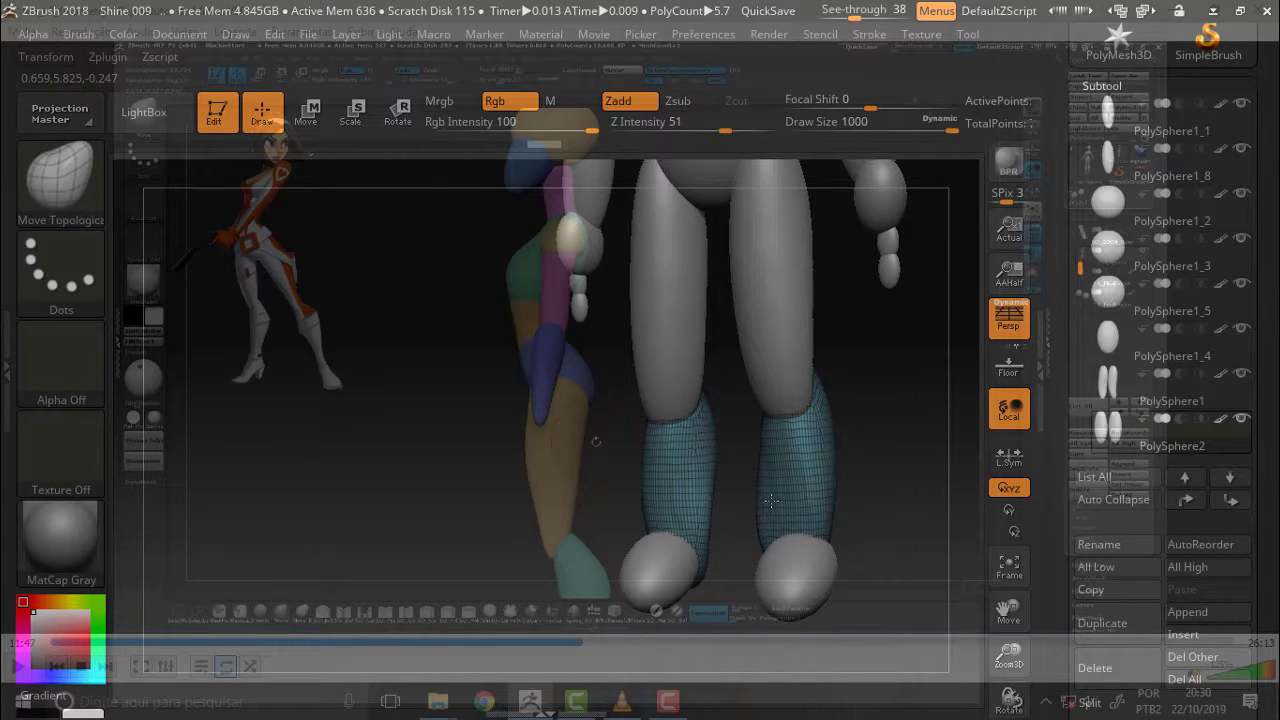
key(shift)
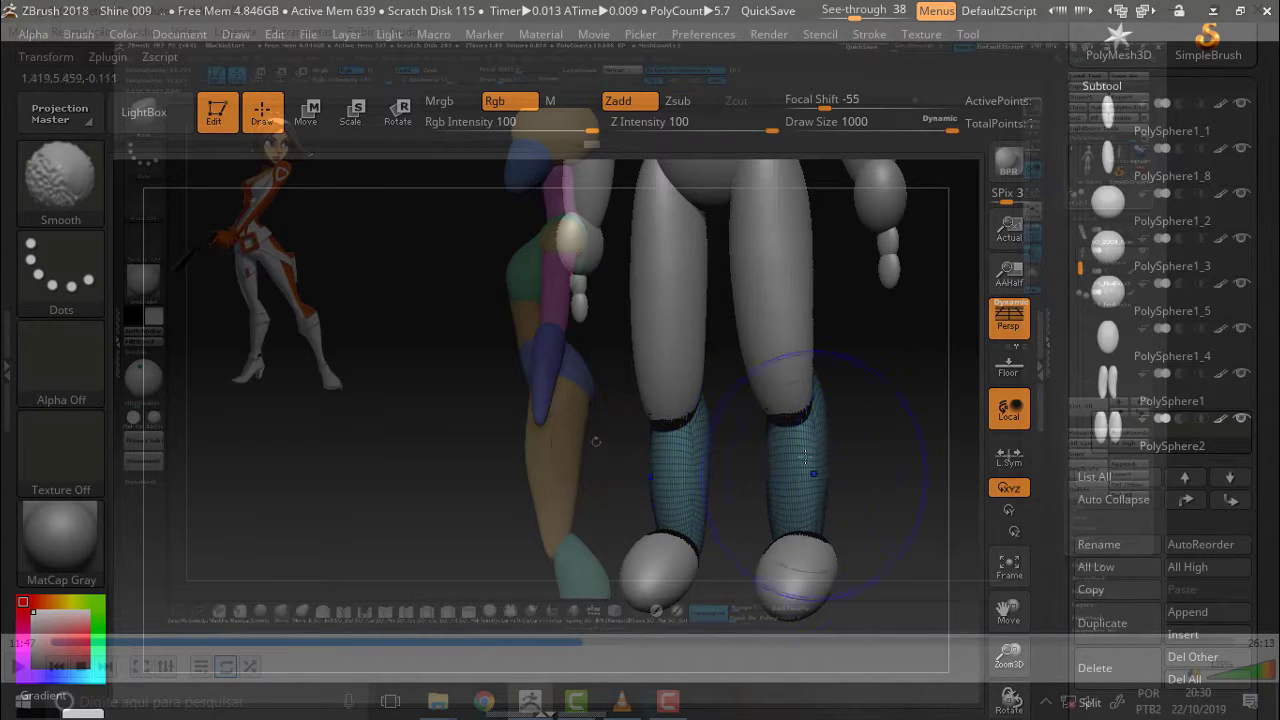
In side profile, pull the calf's back contour toward the foot and bulge out its back.
drag(875, 461, 828, 446)
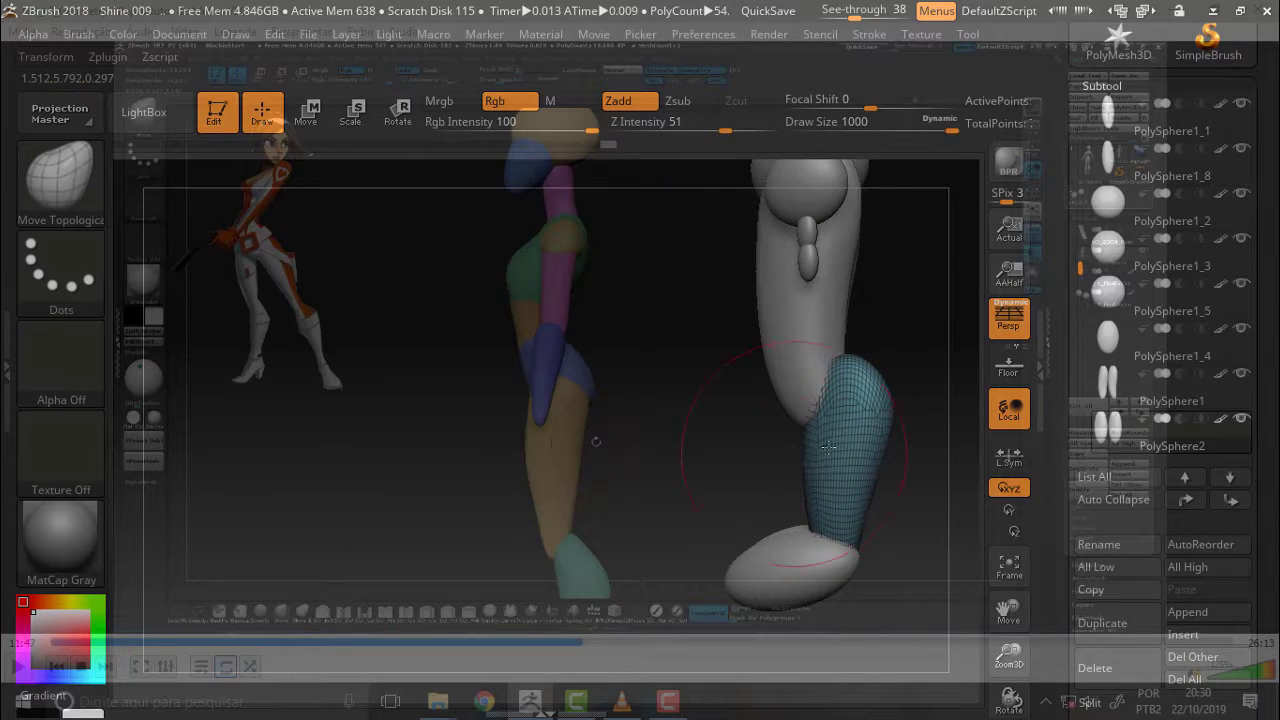
drag(876, 392, 860, 392)
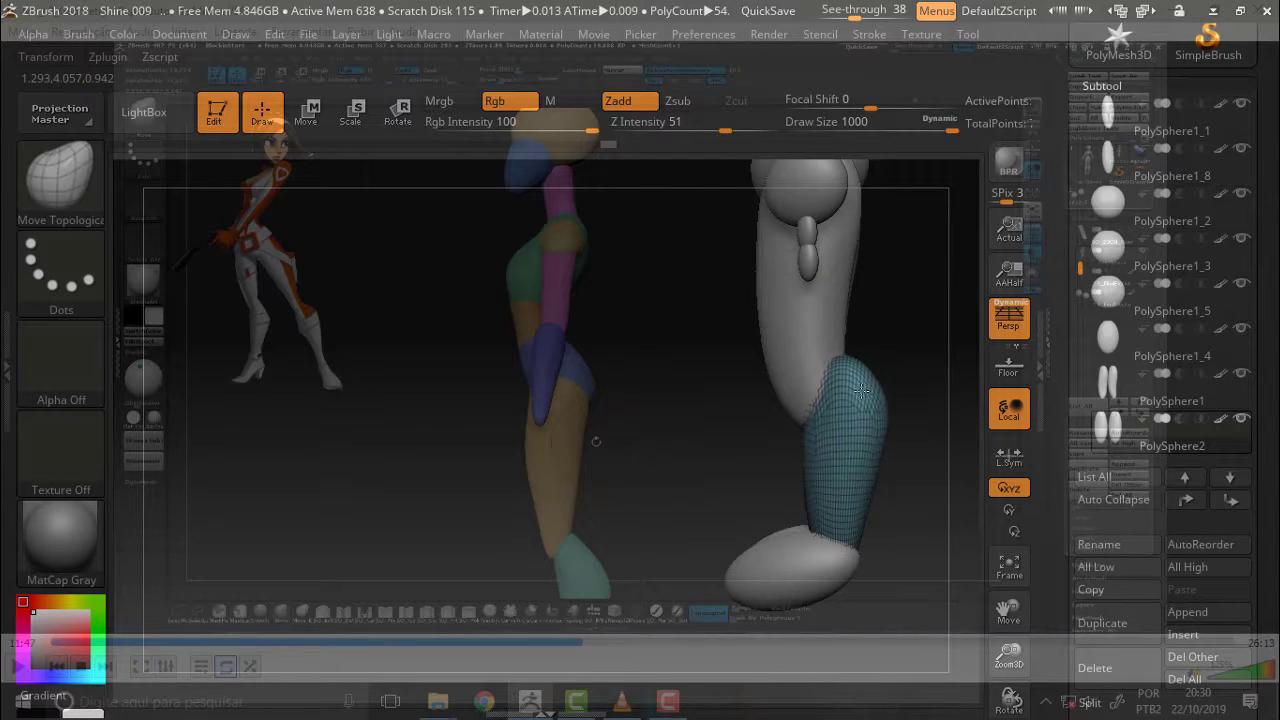
drag(846, 531, 871, 593)
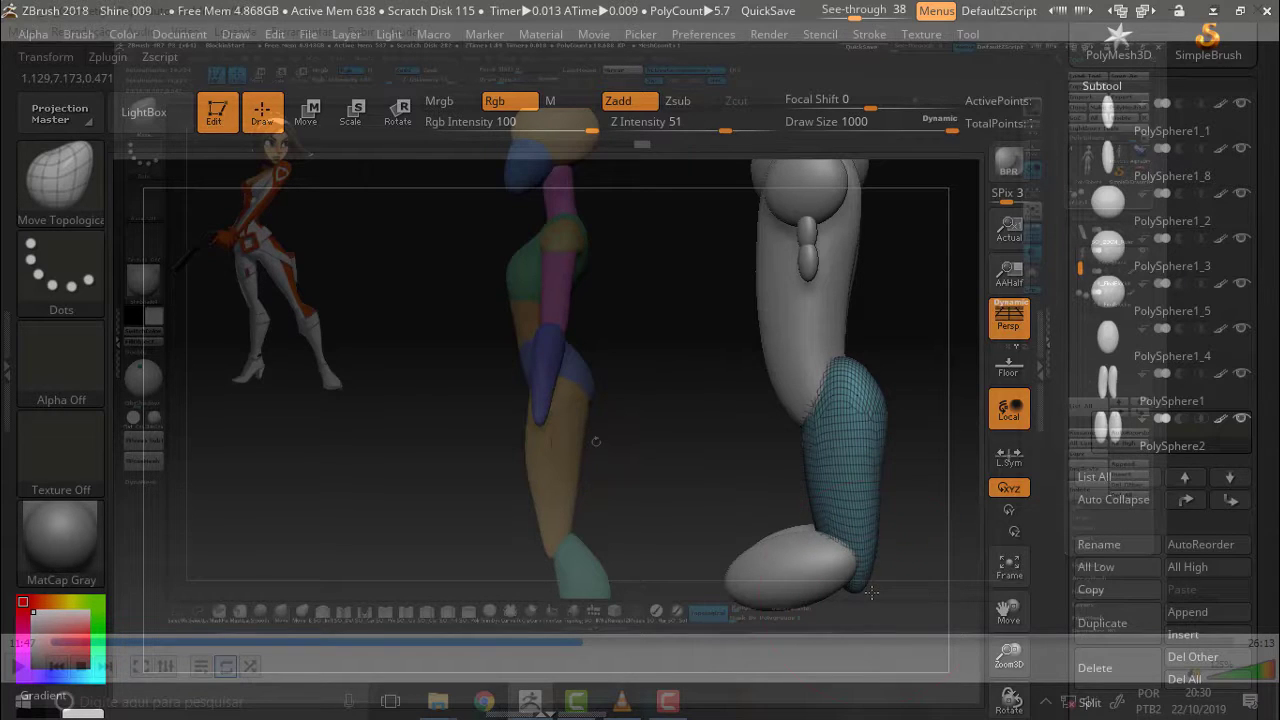
drag(889, 410, 857, 409)
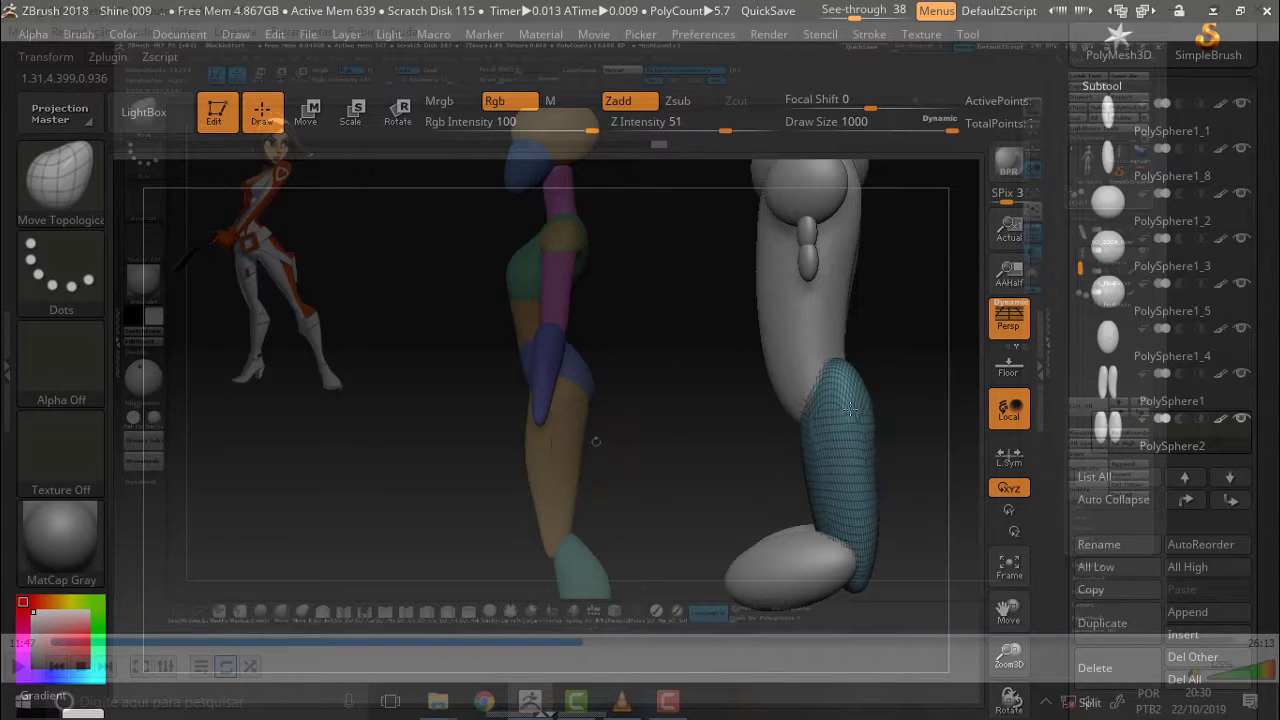
drag(869, 408, 872, 409)
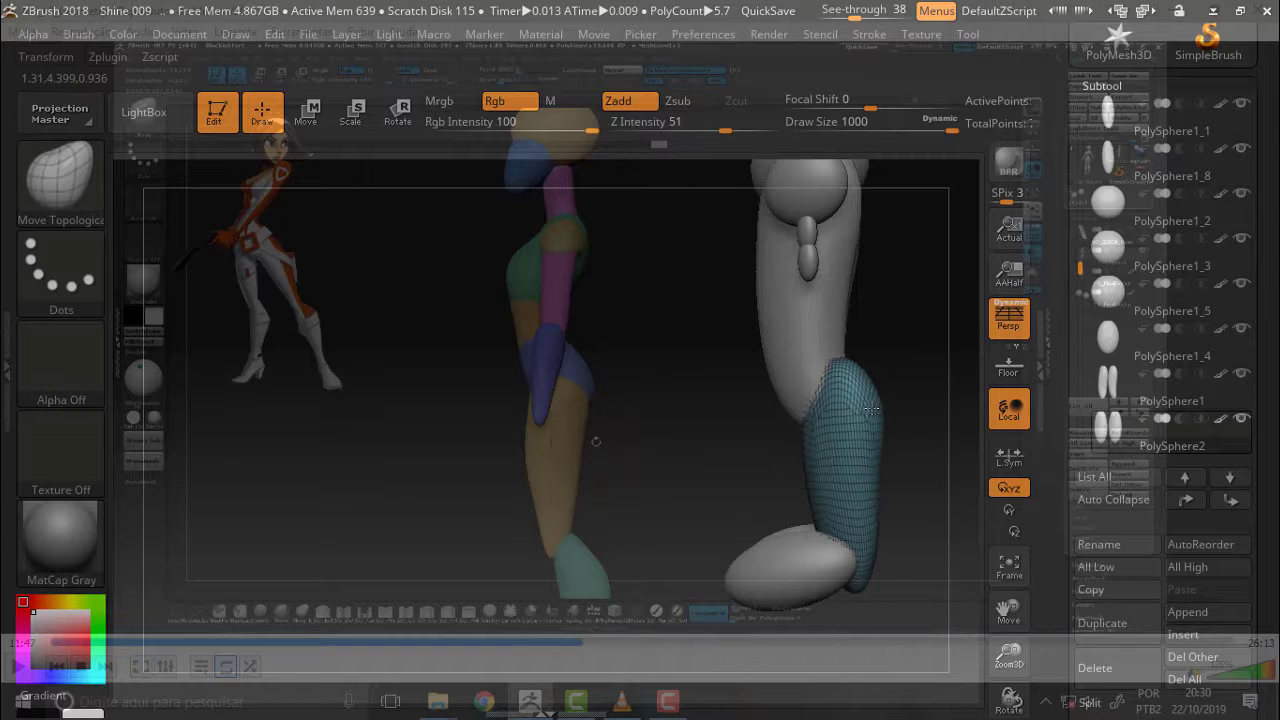
Pull in the right calf's outer side, smooth it, and shift the lower-leg shape left to match the reference.
drag(698, 393, 920, 449)
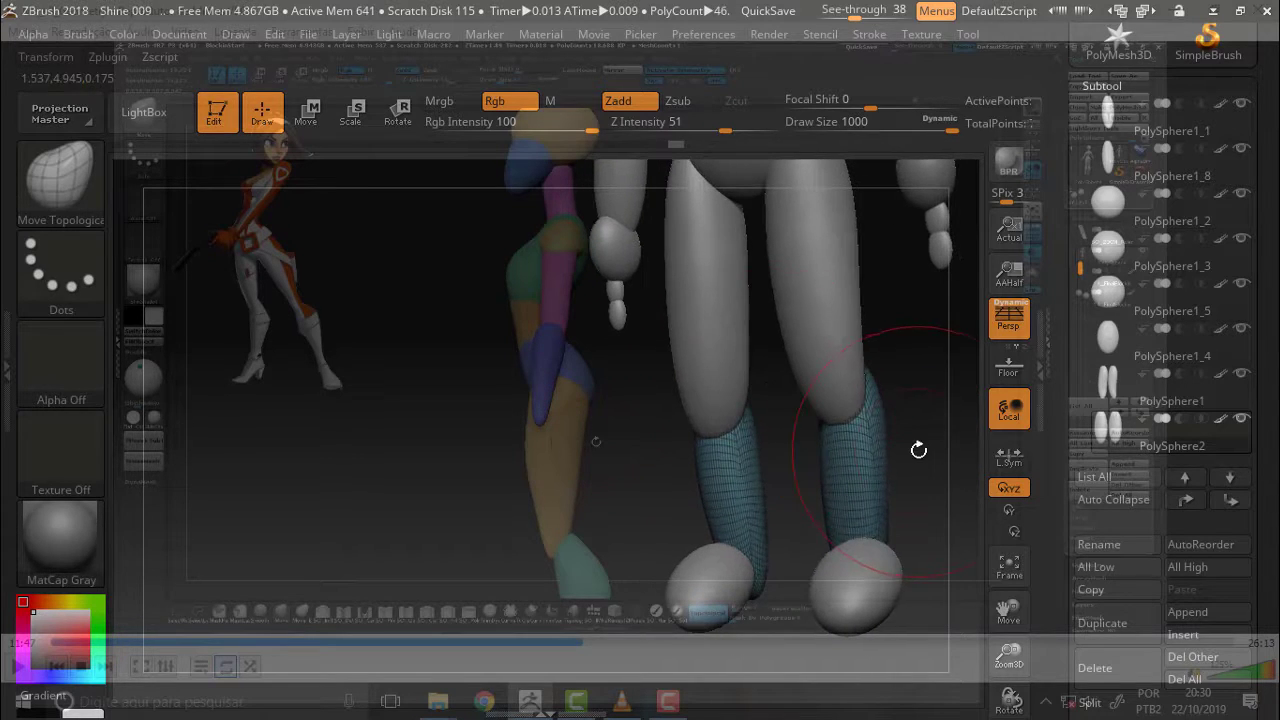
drag(874, 491, 872, 493)
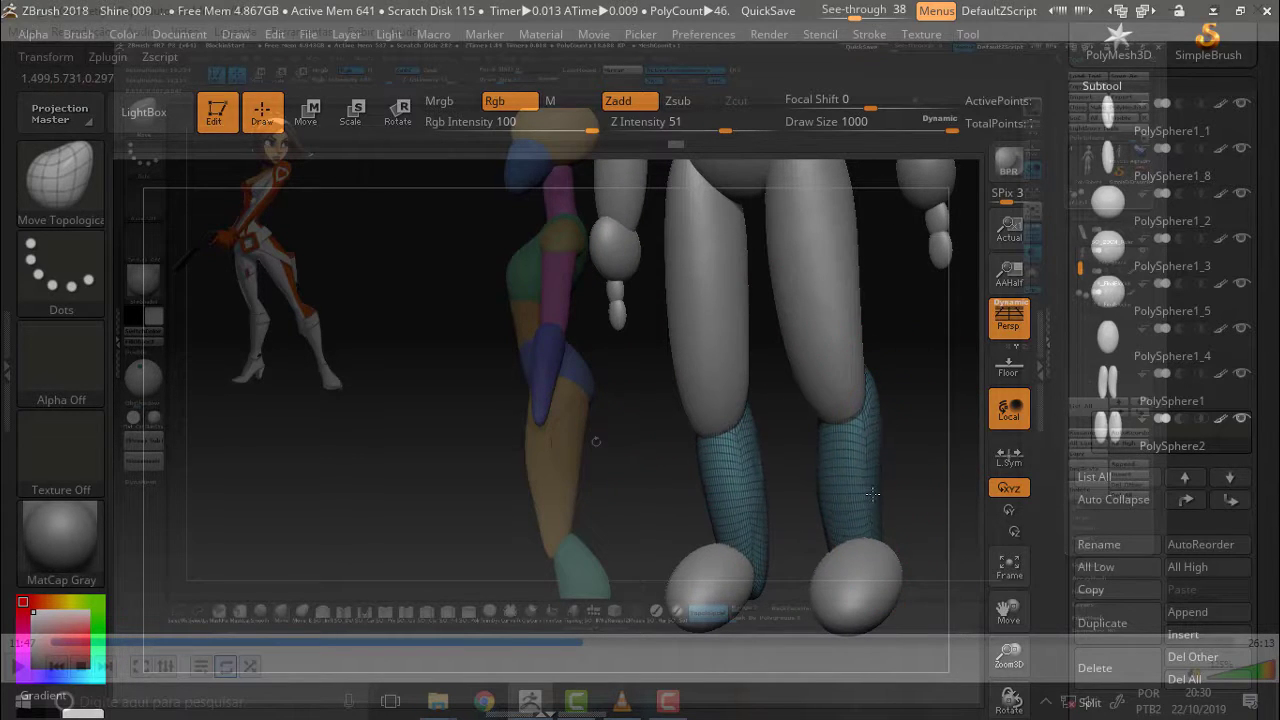
key(shift)
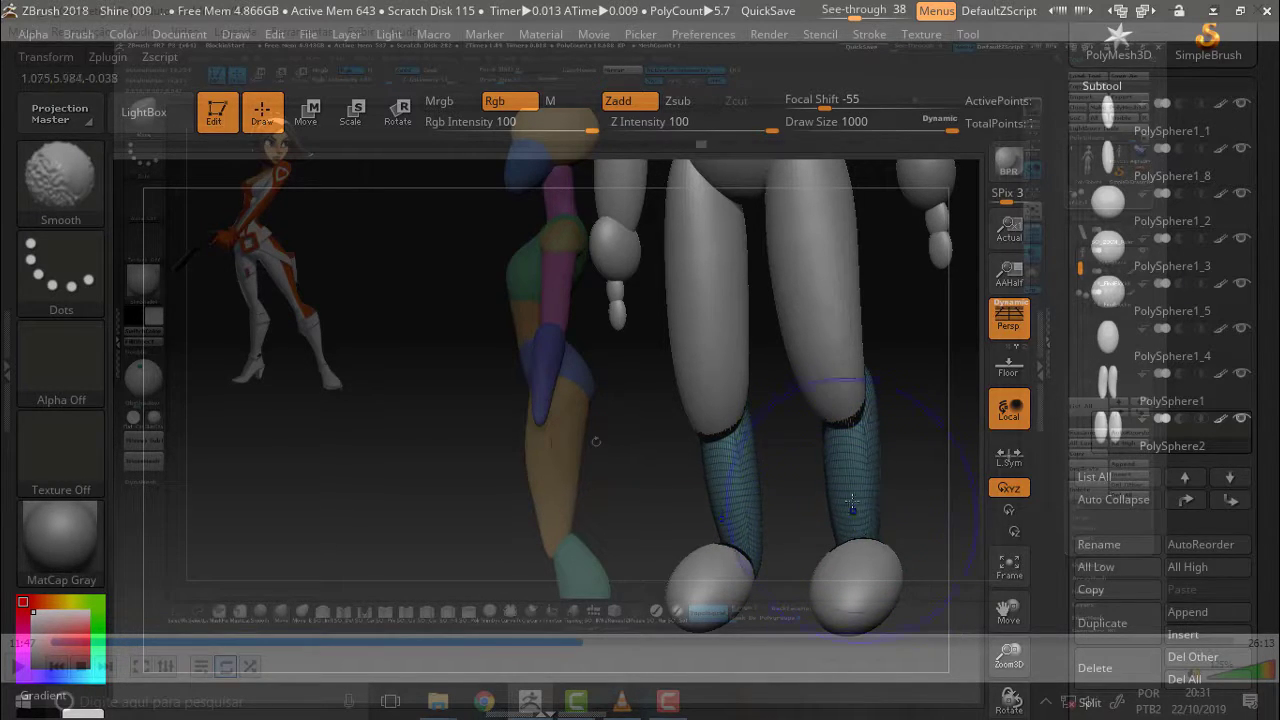
drag(878, 478, 812, 317)
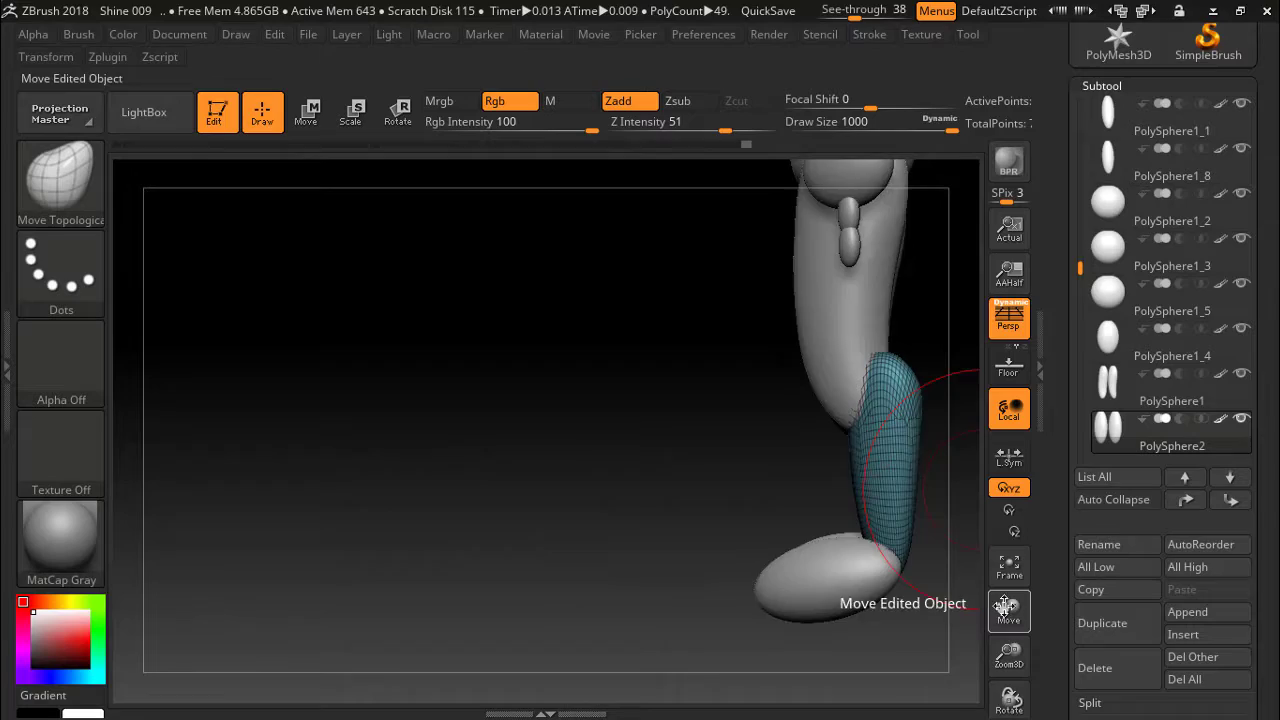
mouse_move(1005, 607)
mouse_down()
mouse_move(889, 600)
mouse_move(889, 611)
mouse_up()
drag(655, 492, 631, 499)
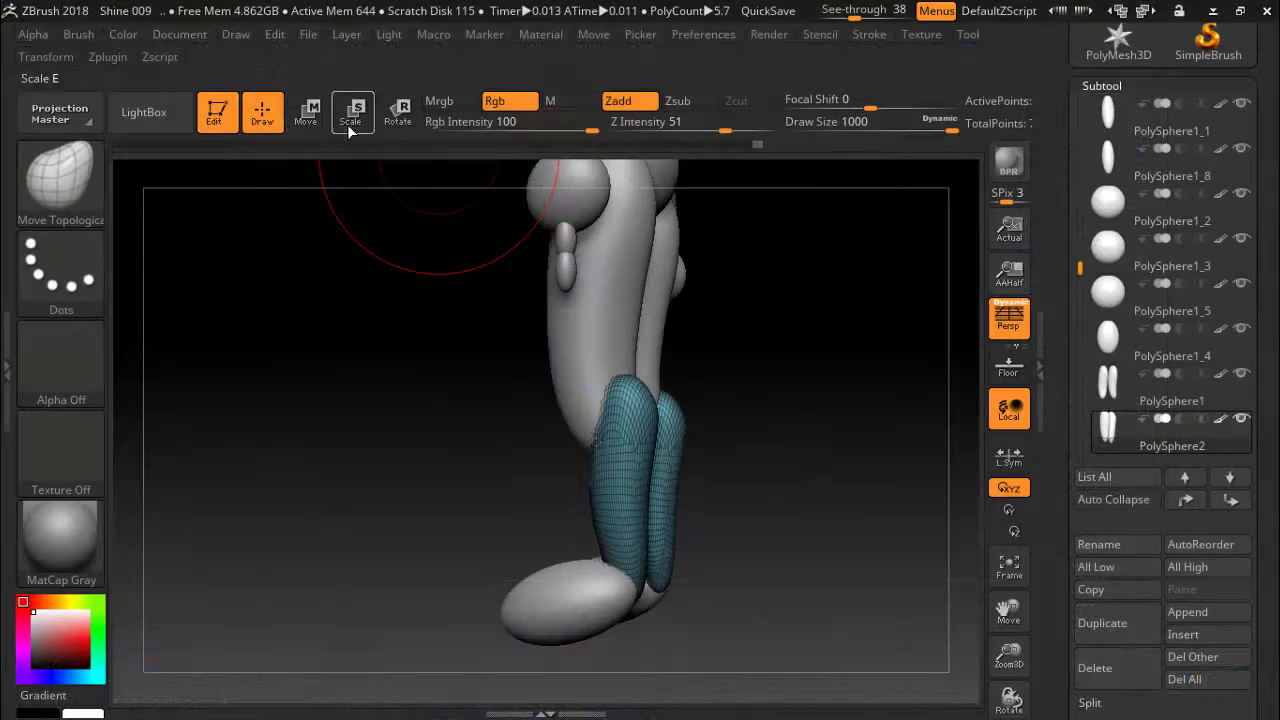
Lower the calves with Transpose, then sculpt them bulkier and rounder at the top with Draw.
click(305, 112)
drag(662, 383, 660, 423)
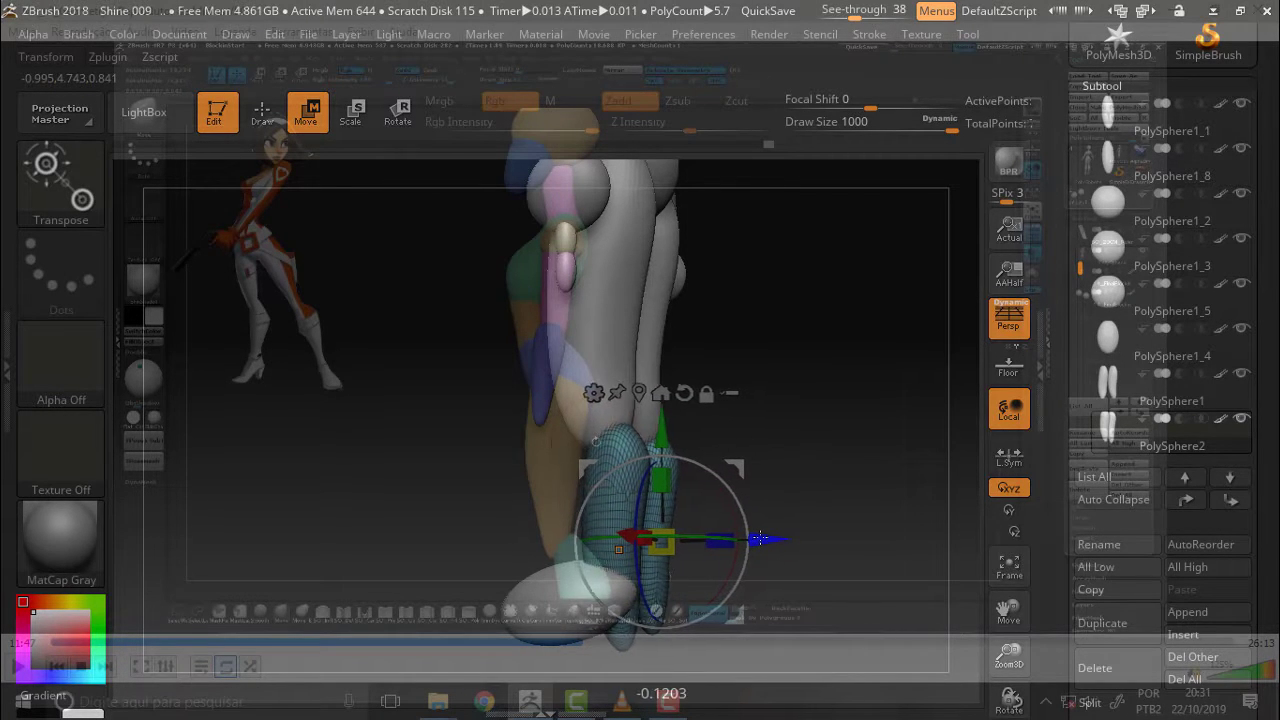
mouse_move(814, 397)
mouse_down()
mouse_move(870, 404)
mouse_move(836, 384)
mouse_up()
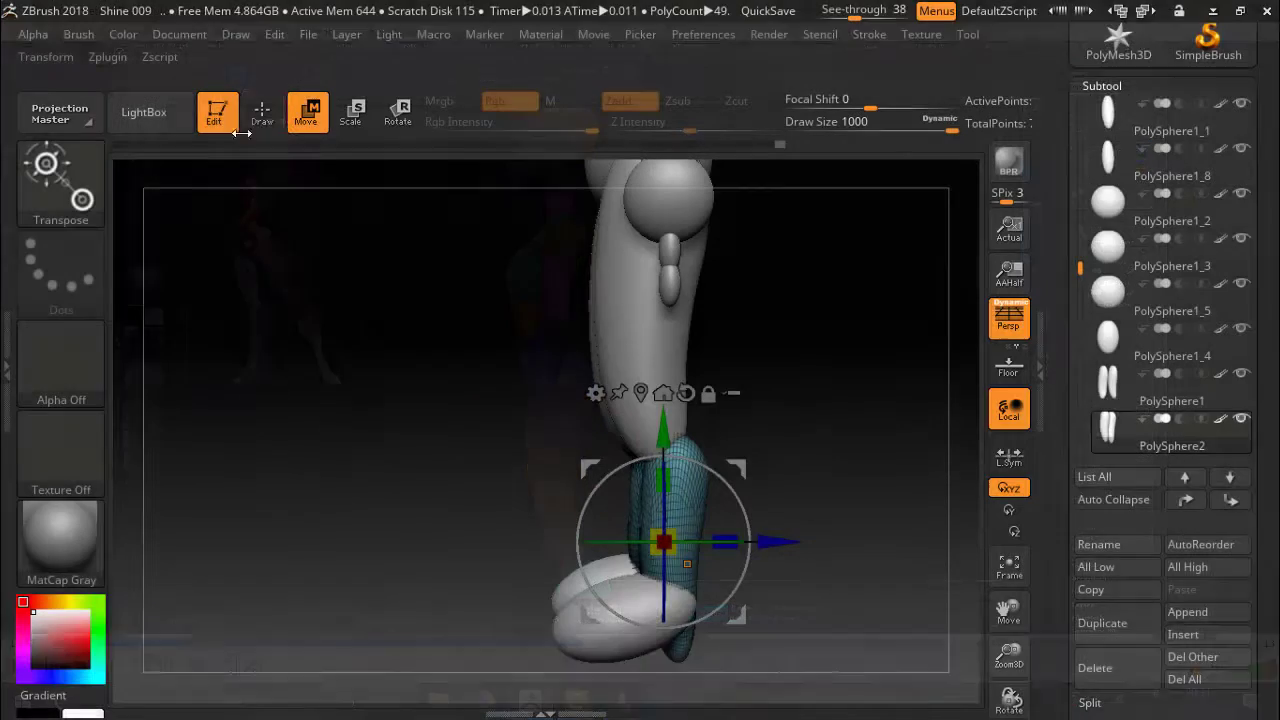
click(262, 112)
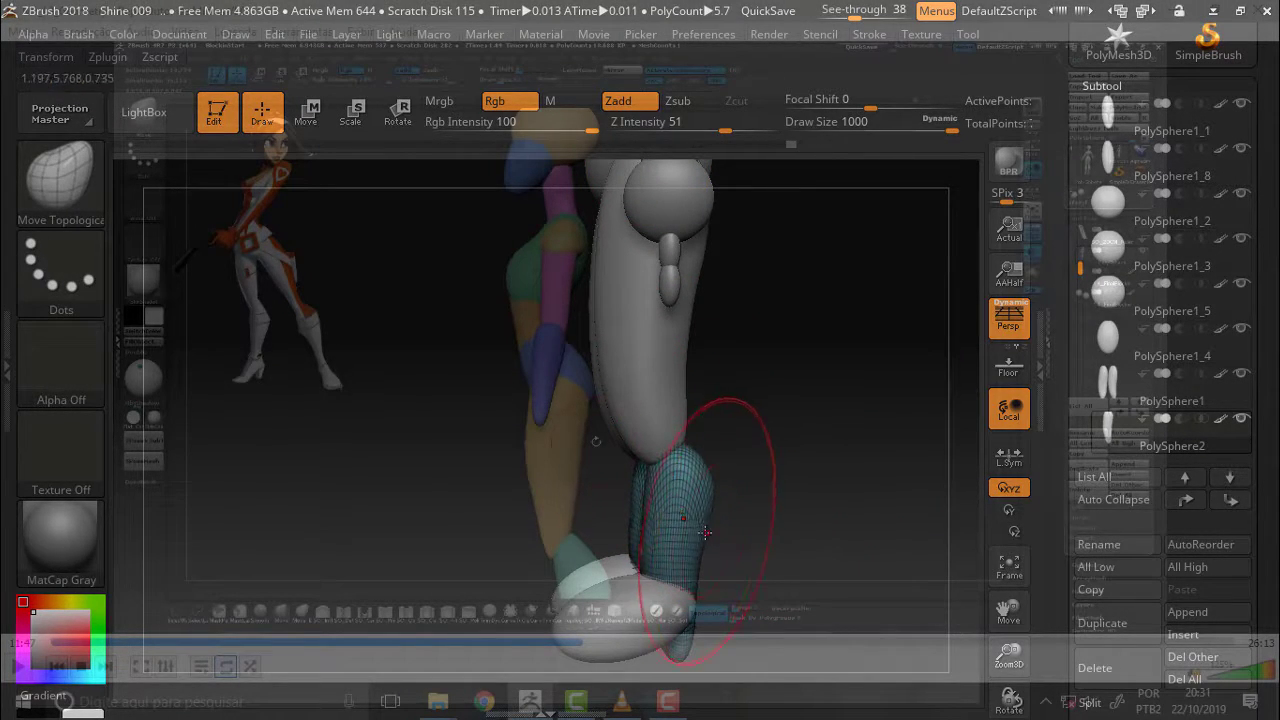
drag(731, 469, 725, 539)
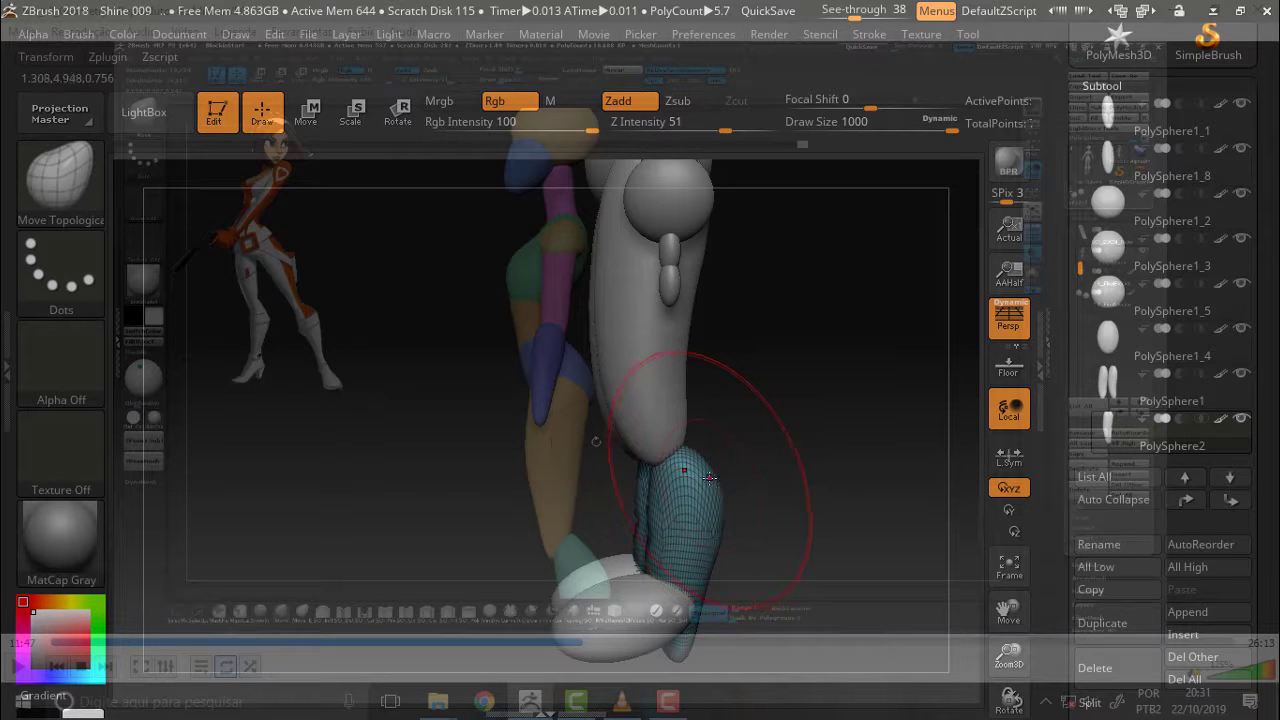
drag(700, 420, 718, 507)
mouse_move(714, 490)
right_down()
mouse_move(697, 522)
mouse_move(787, 452)
right_up()
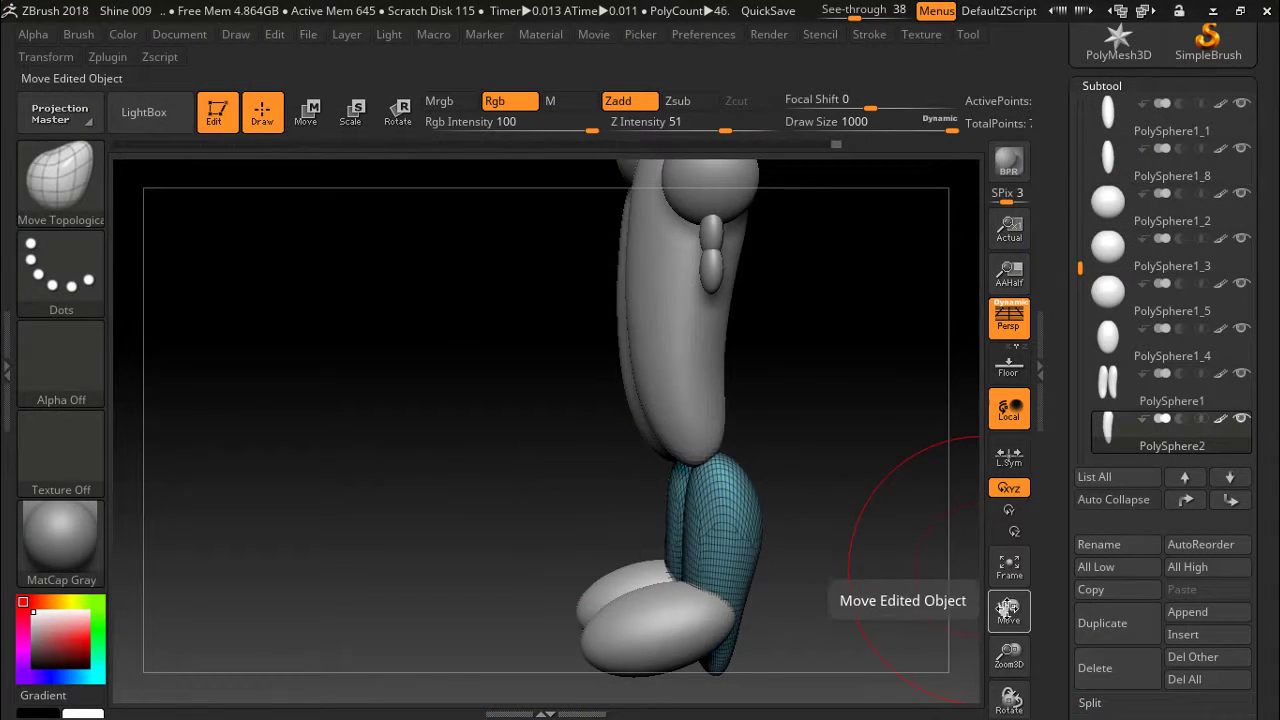
Raise the calves slightly and stretch them taller to match the reference.
drag(1008, 608, 979, 545)
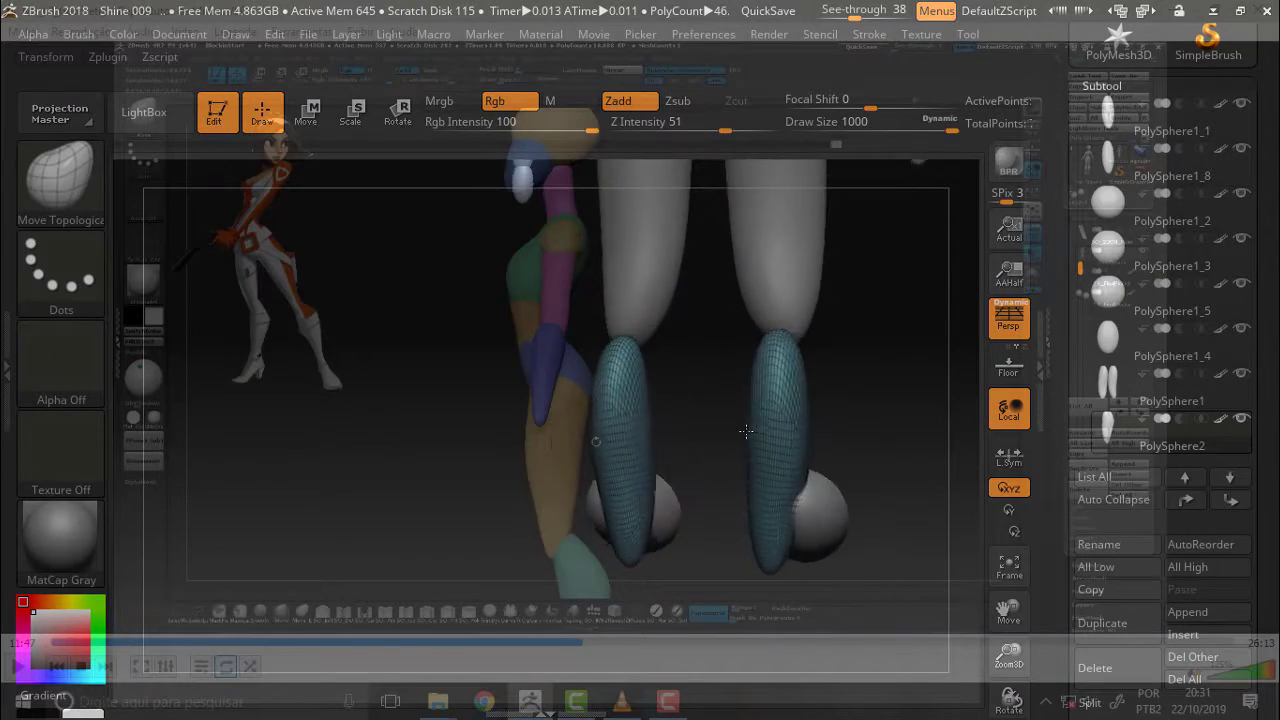
drag(746, 431, 948, 429)
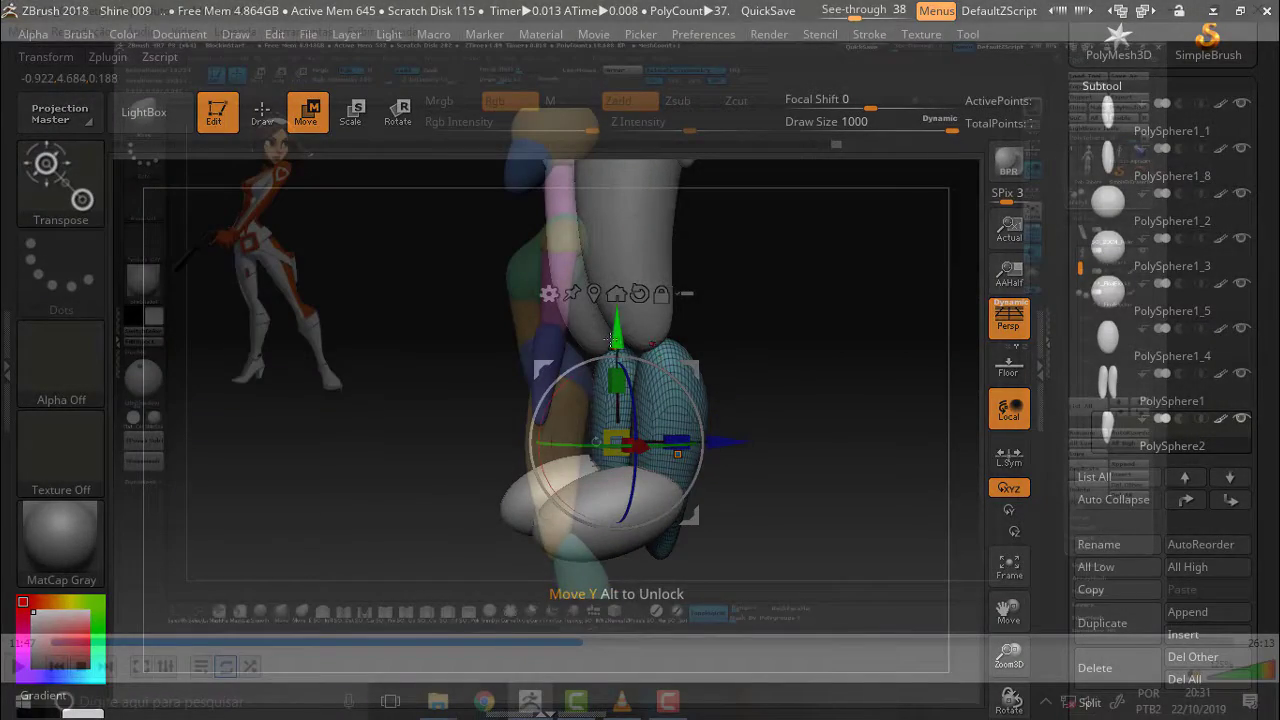
drag(617, 329, 606, 323)
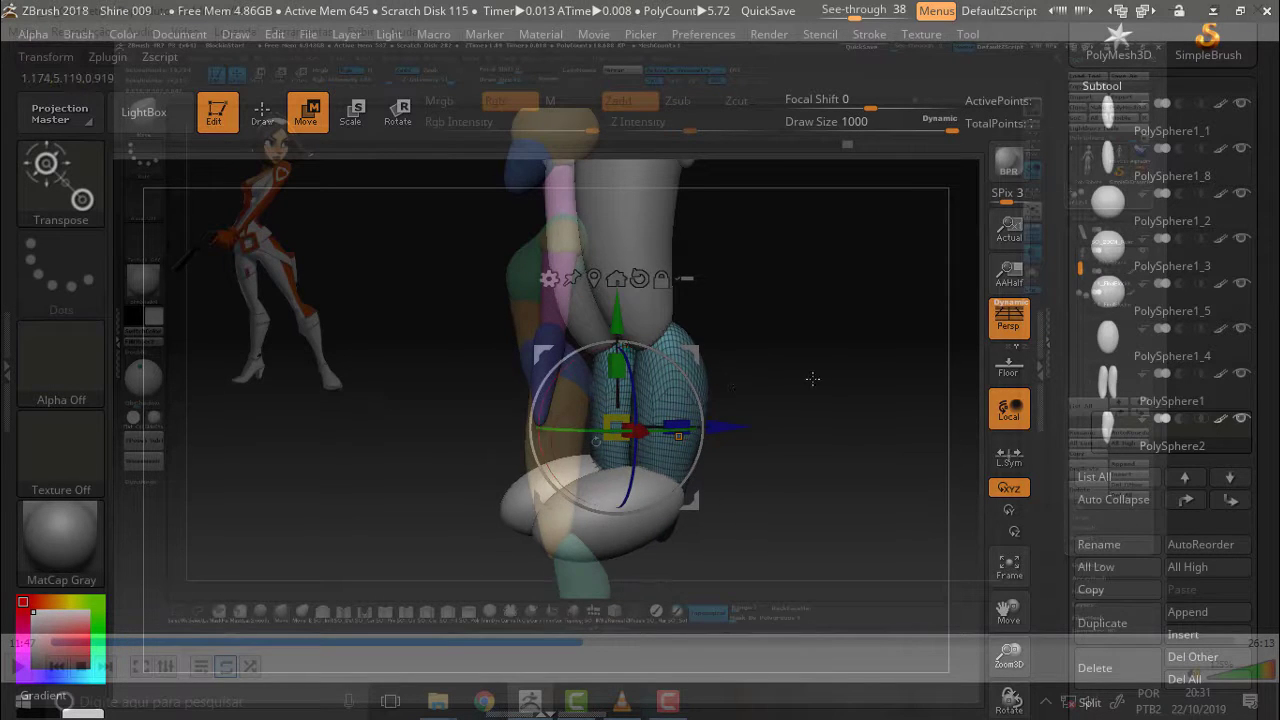
drag(814, 371, 880, 383)
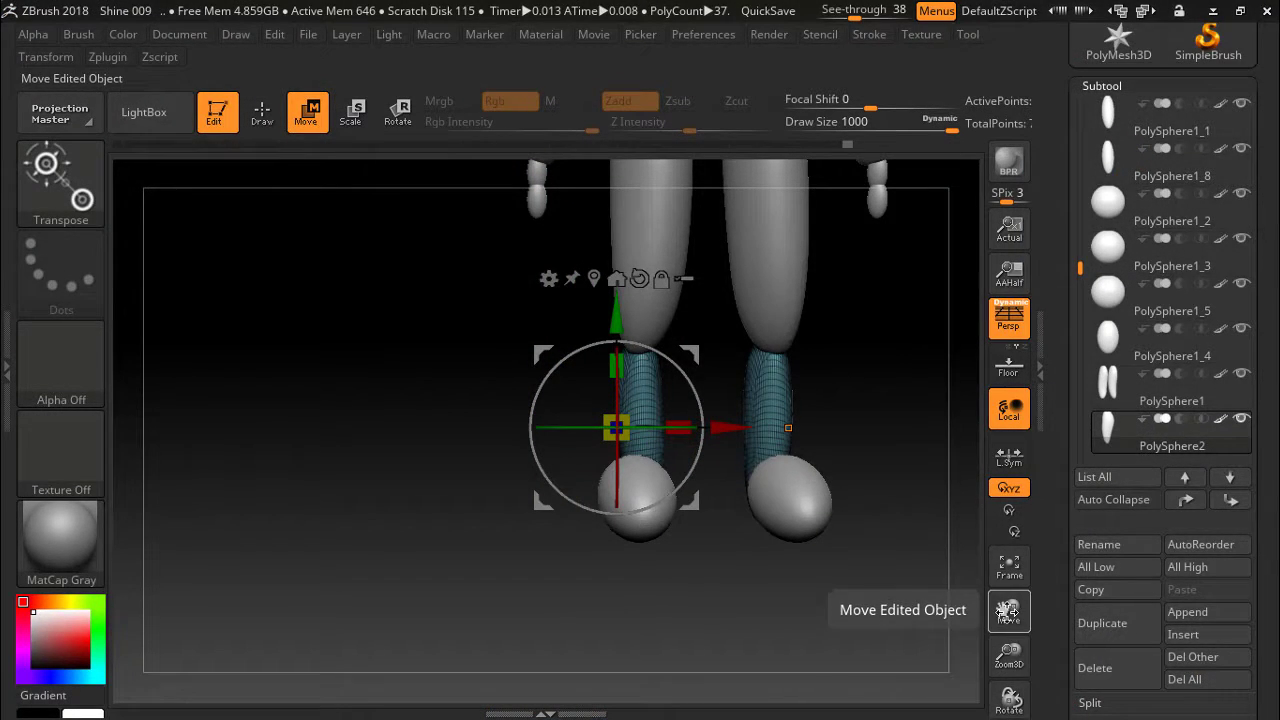
key(f)
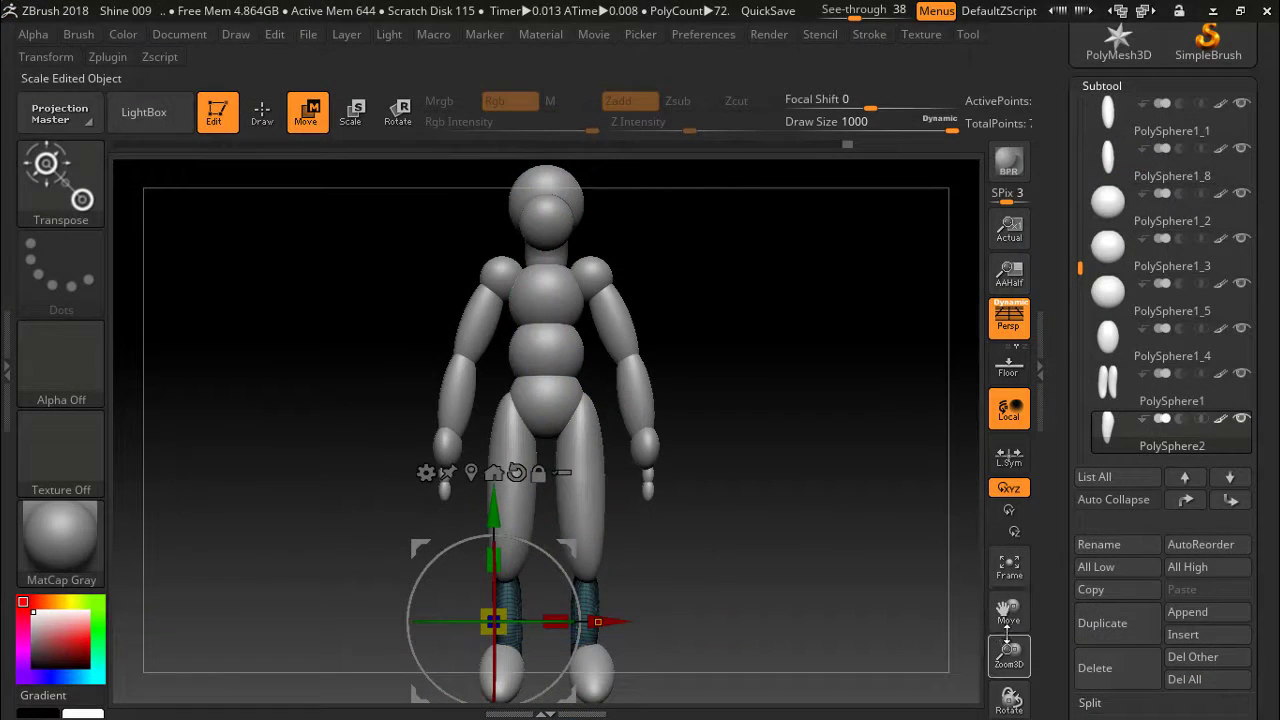
drag(1009, 610, 809, 425)
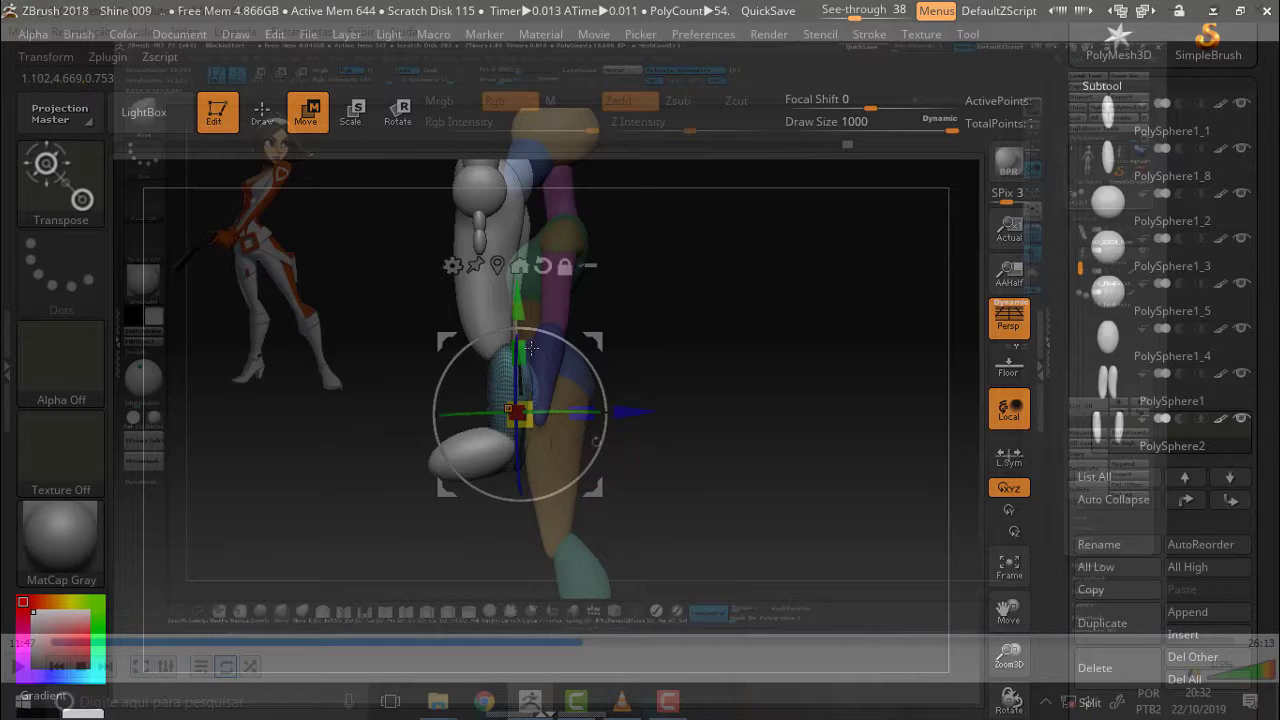
mouse_move(531, 347)
mouse_down()
mouse_move(519, 335)
mouse_move(593, 362)
mouse_up()
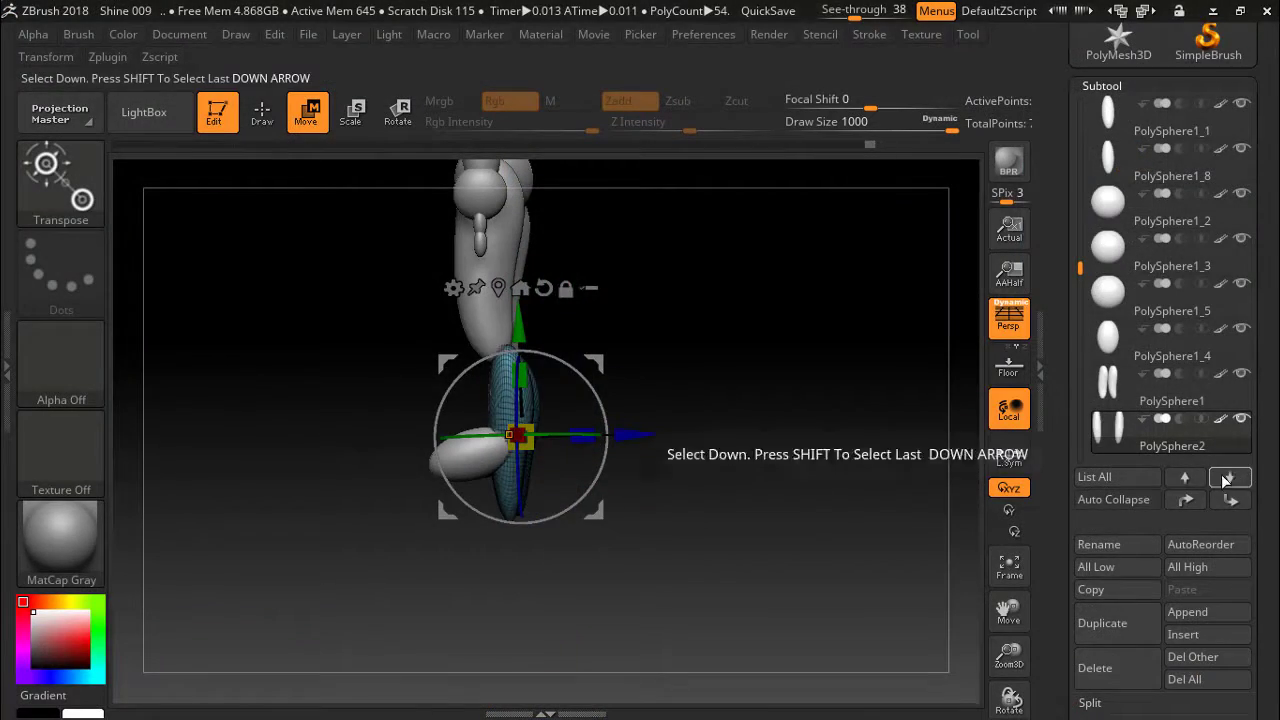
click(1185, 479)
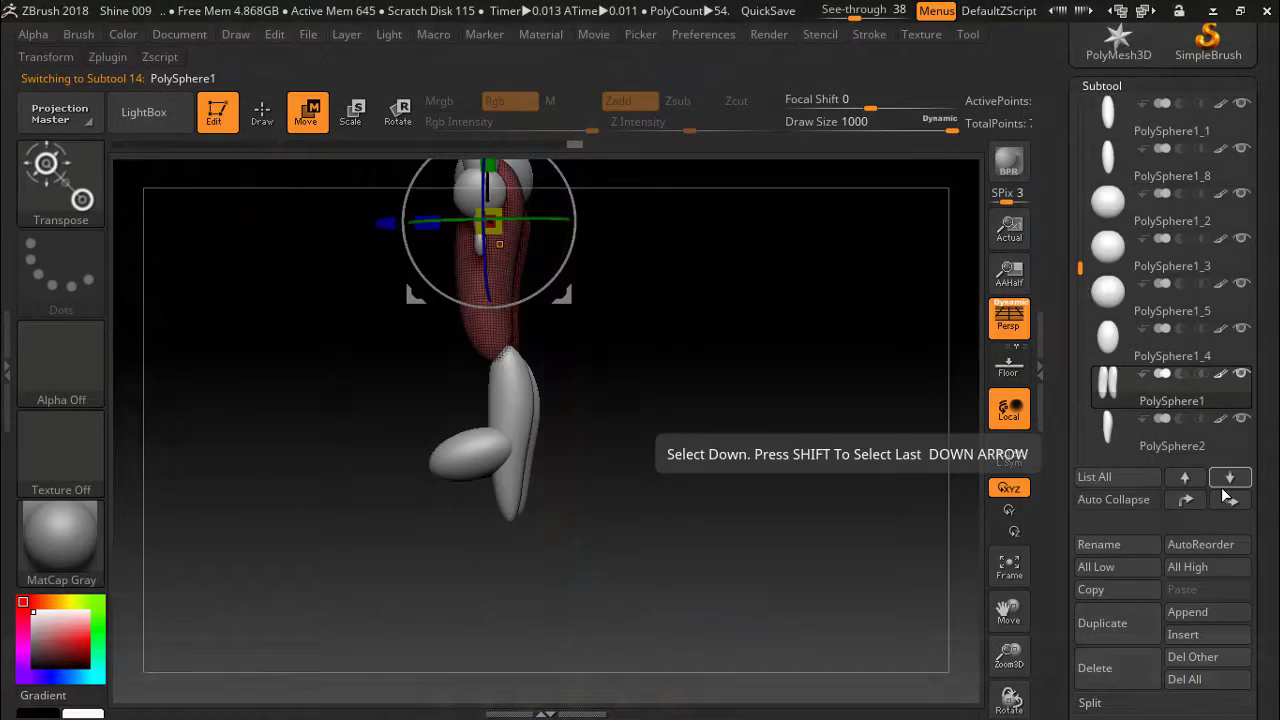
Step through the Subtool list to select the foot sphere PolySphere1_10.
click(1233, 478)
click(1233, 478)
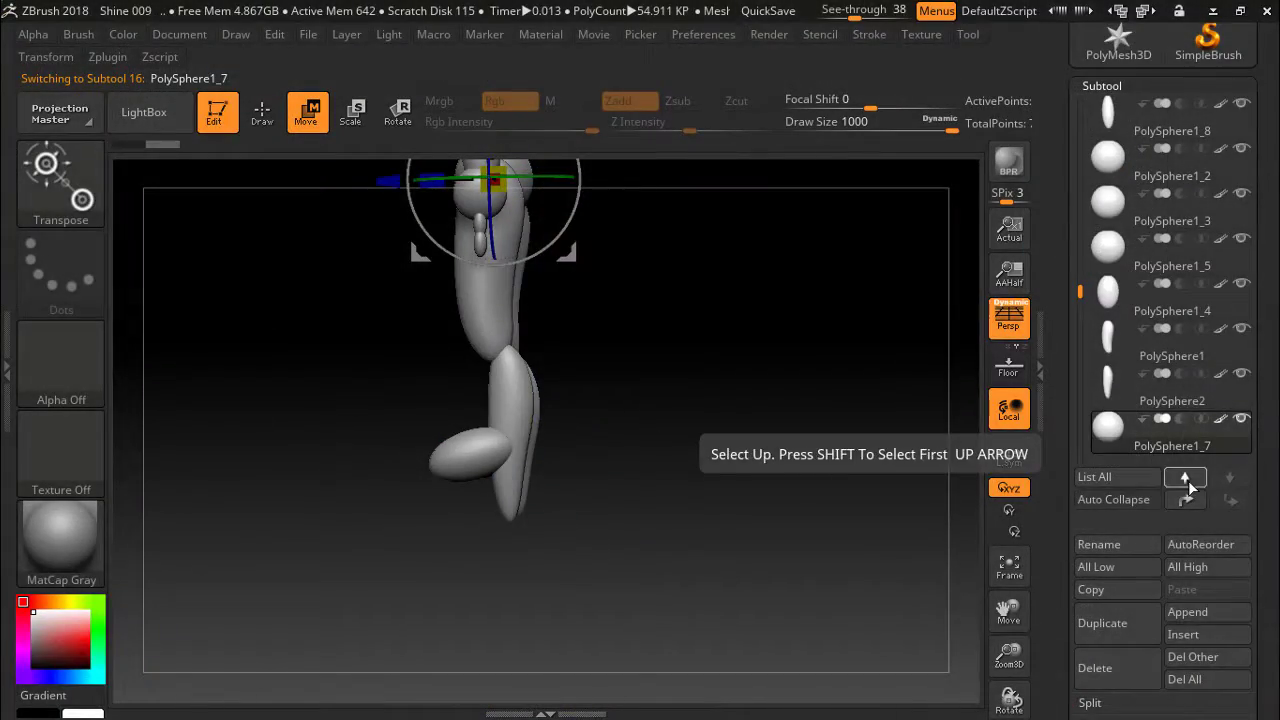
click(1186, 479)
click(1186, 479)
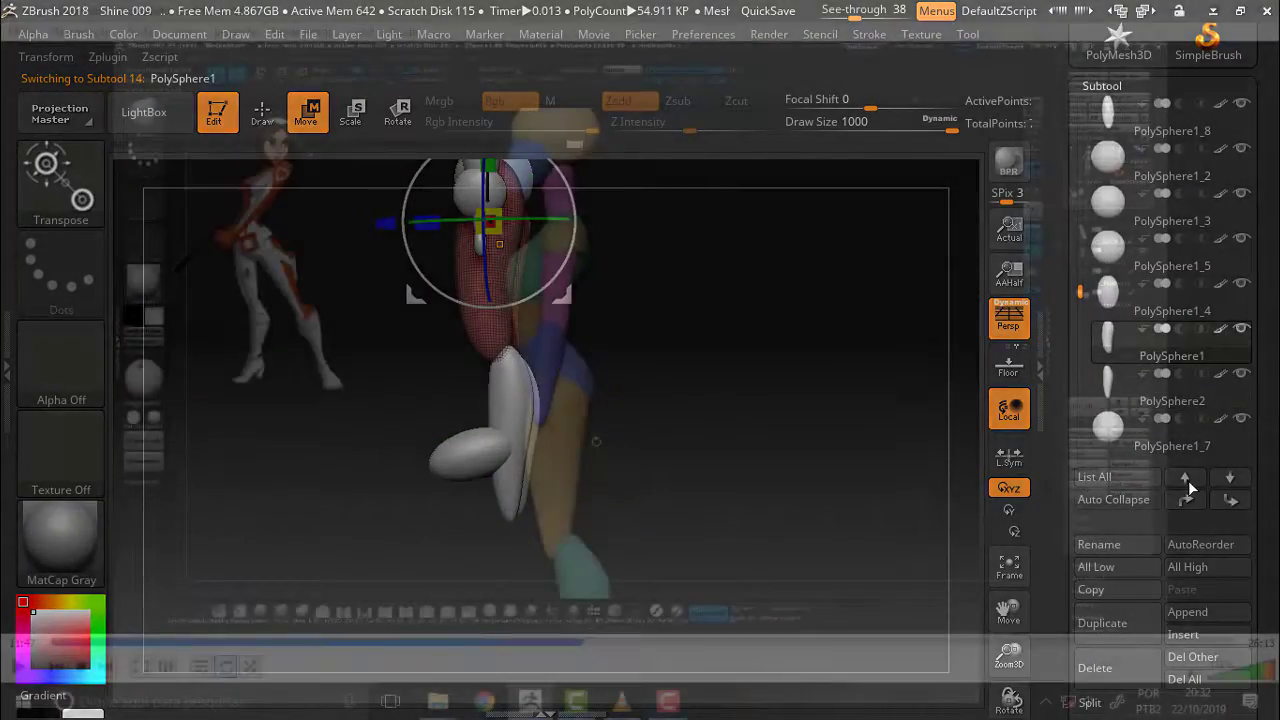
click(1186, 479)
click(1186, 479)
click(1186, 479)
click(1186, 479)
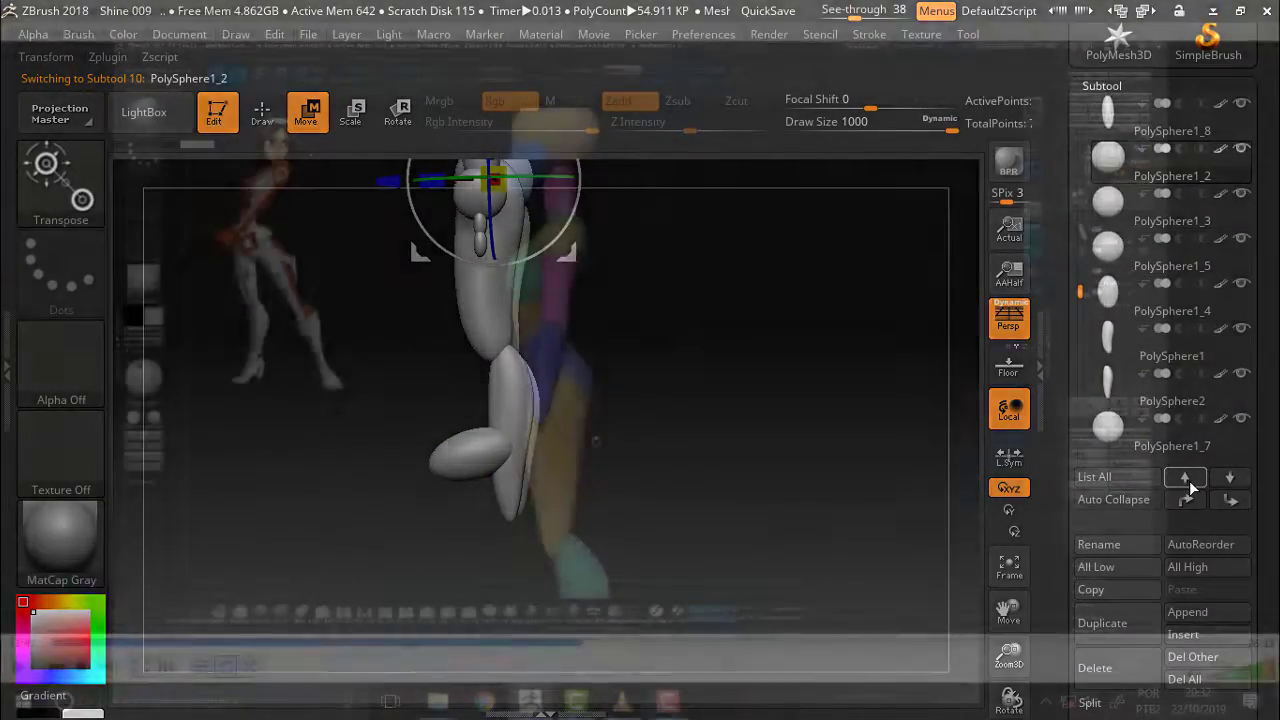
click(1186, 479)
click(1186, 479)
click(1186, 479)
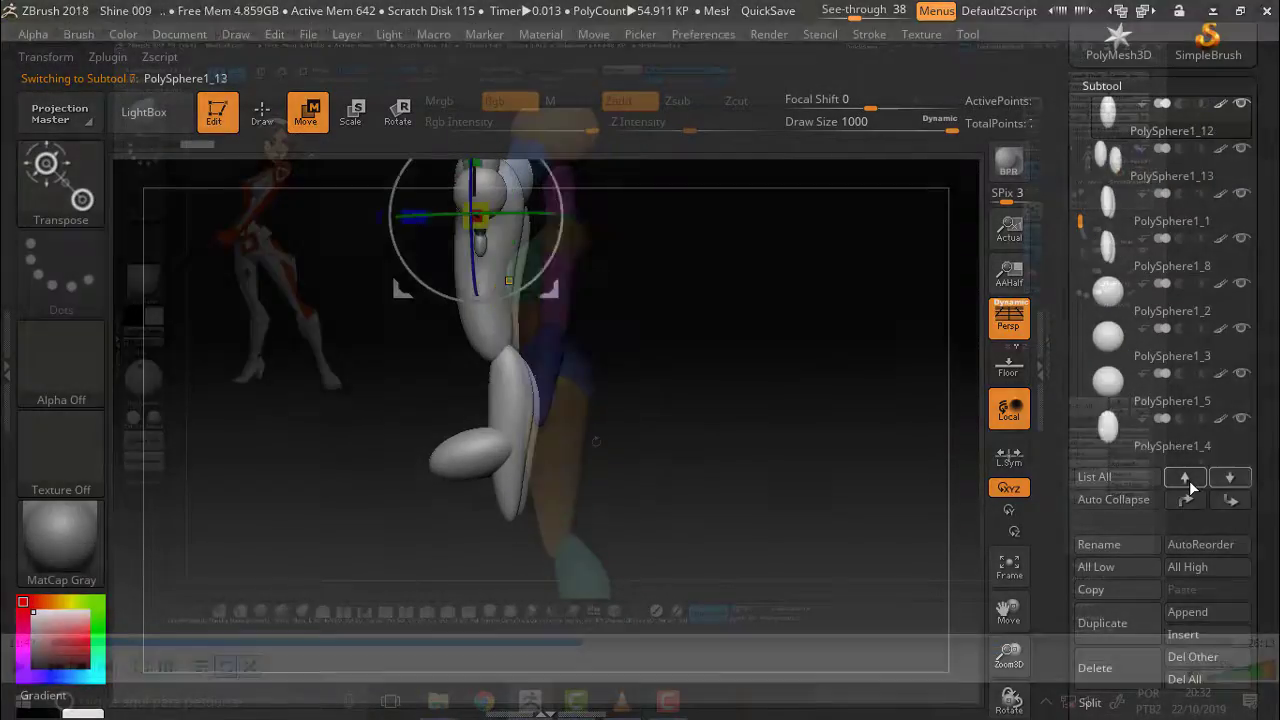
click(1189, 483)
click(1189, 483)
click(1189, 483)
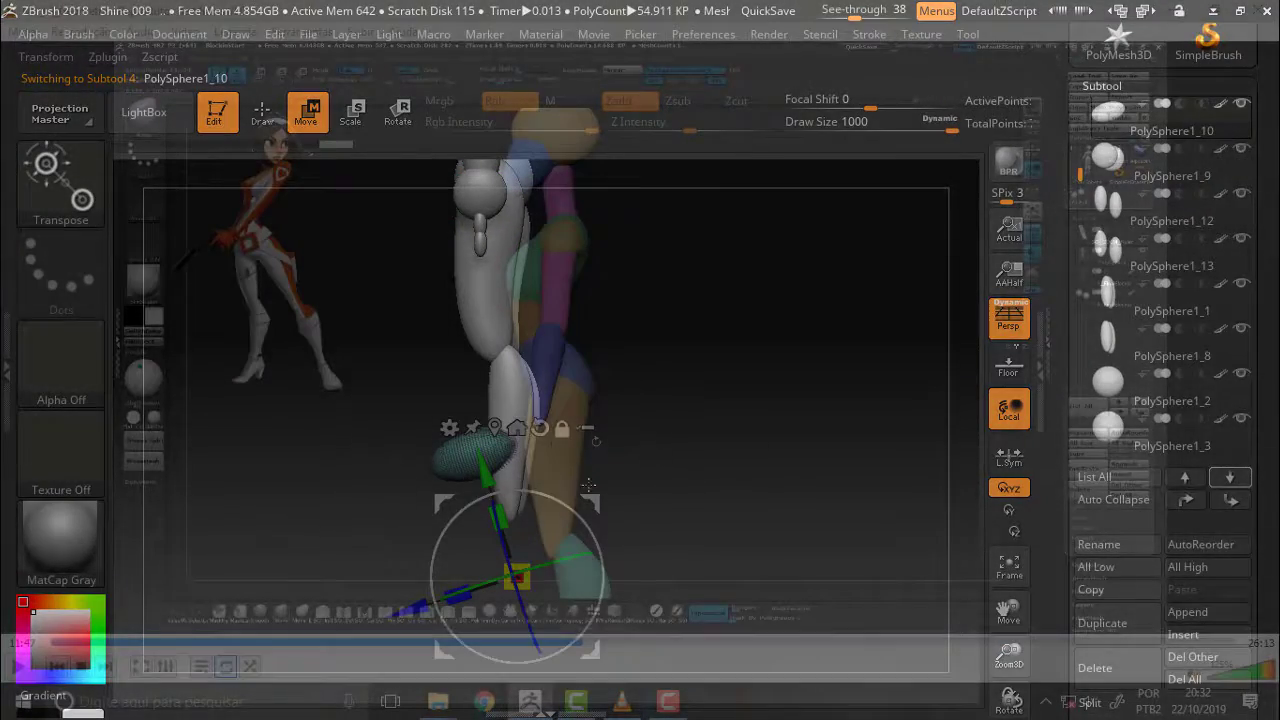
Move the foot down below the leg and view the whole figure from the side.
drag(592, 502, 594, 589)
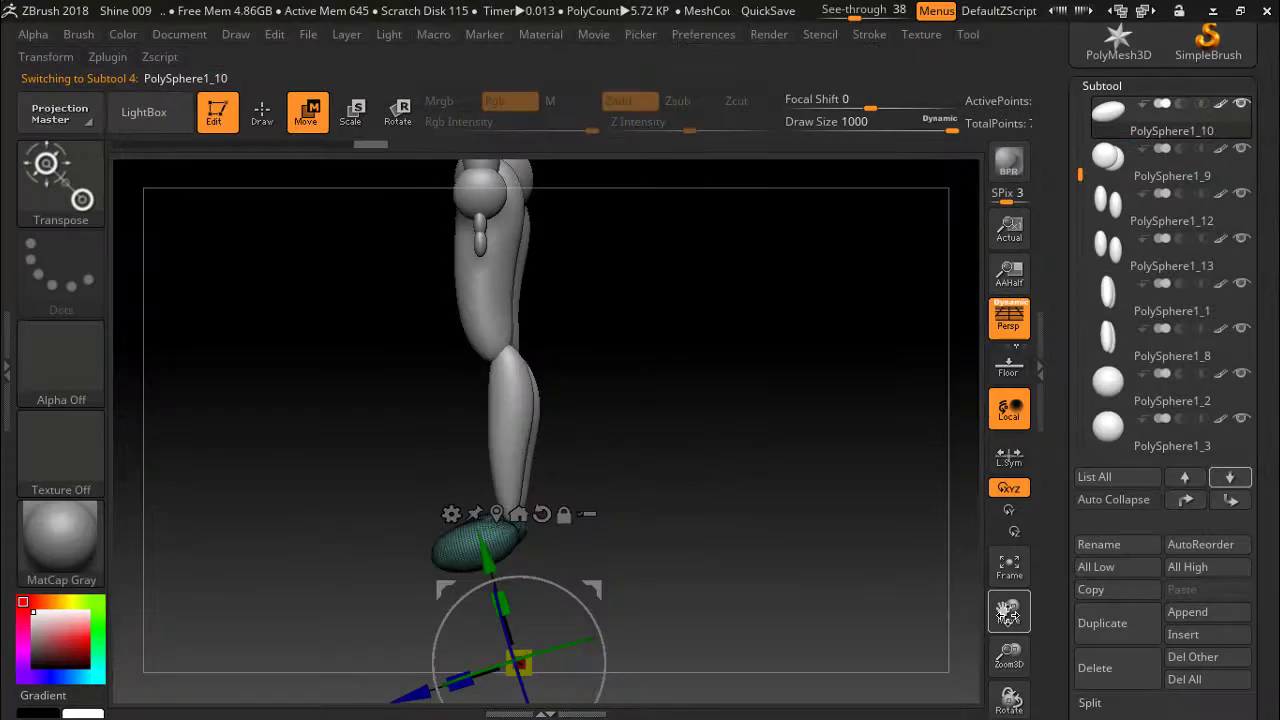
drag(1008, 610, 1030, 710)
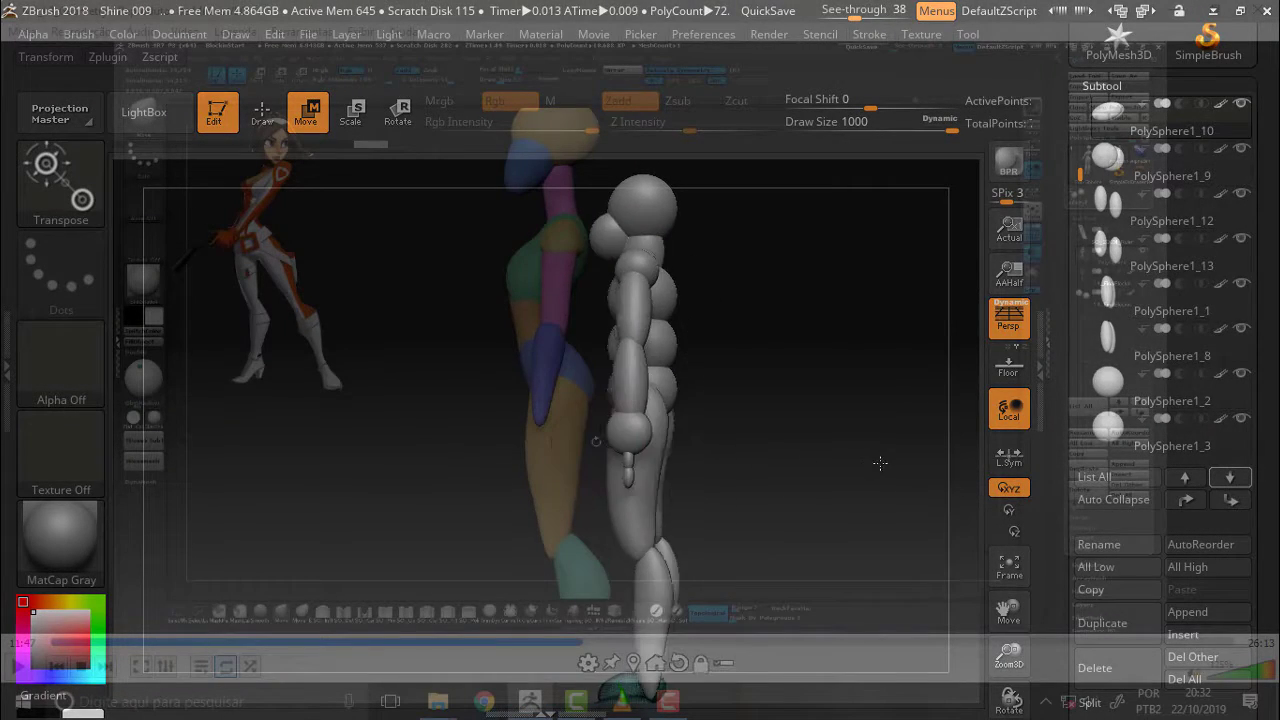
drag(867, 462, 906, 462)
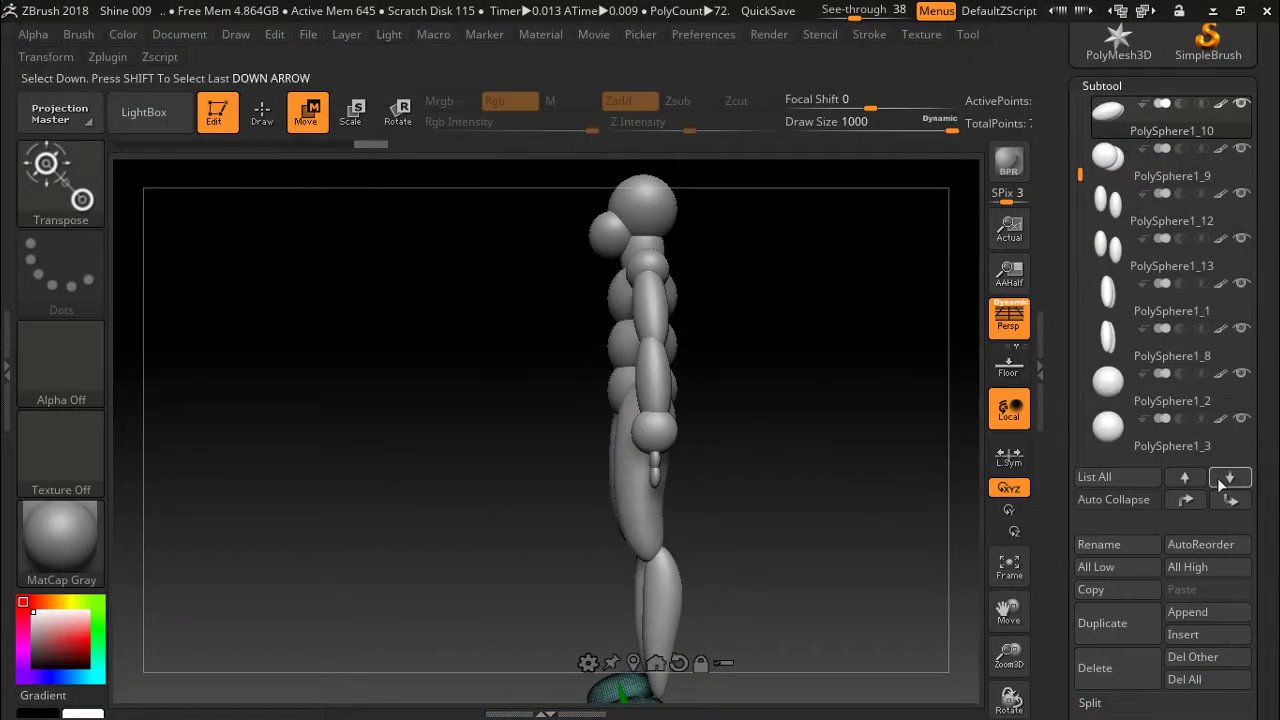
Select the top PolySphere subtool and check the figure from side, front and three-quarter views.
shift+click(1186, 479)
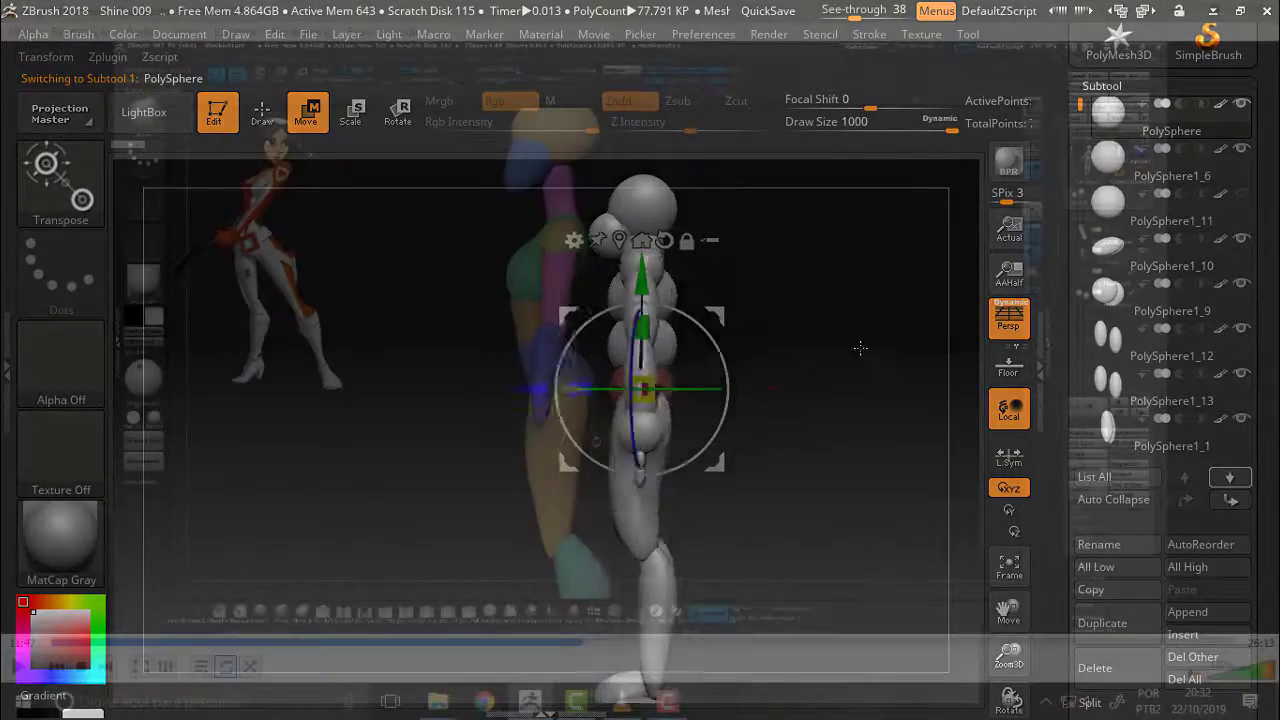
drag(885, 360, 885, 356)
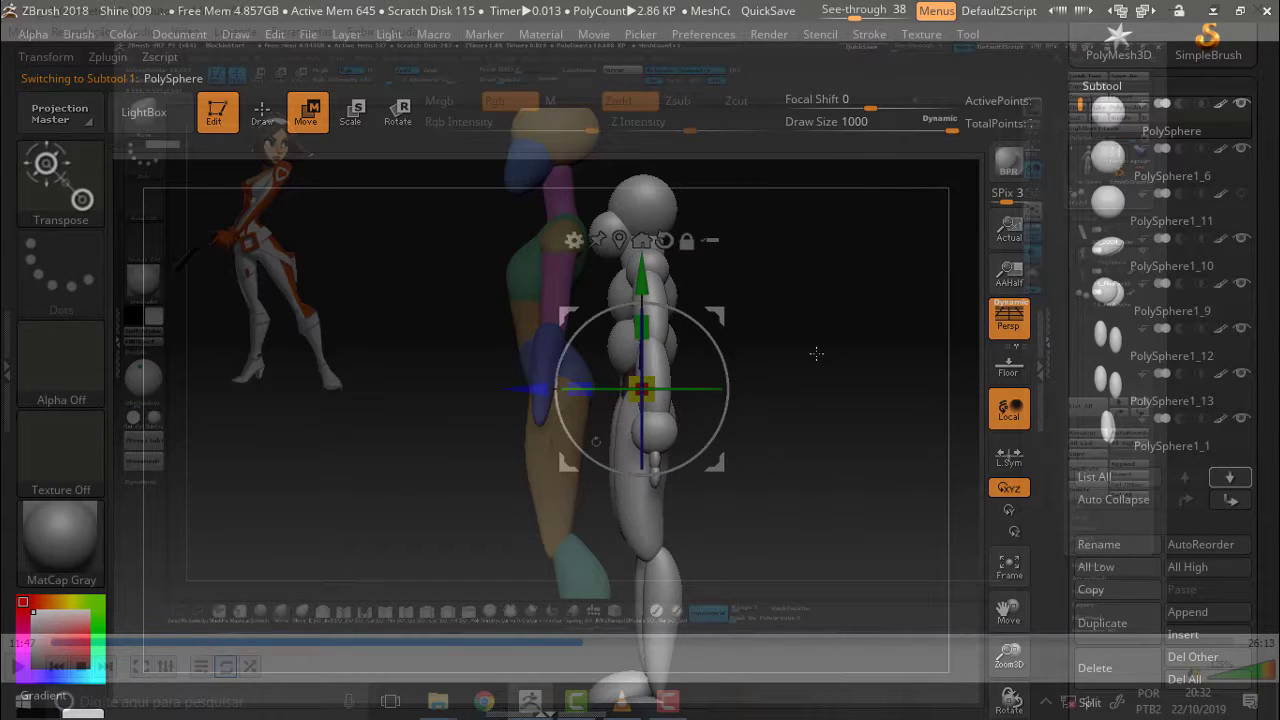
mouse_move(816, 353)
mouse_down()
mouse_move(870, 373)
mouse_move(695, 390)
mouse_move(829, 371)
mouse_up()
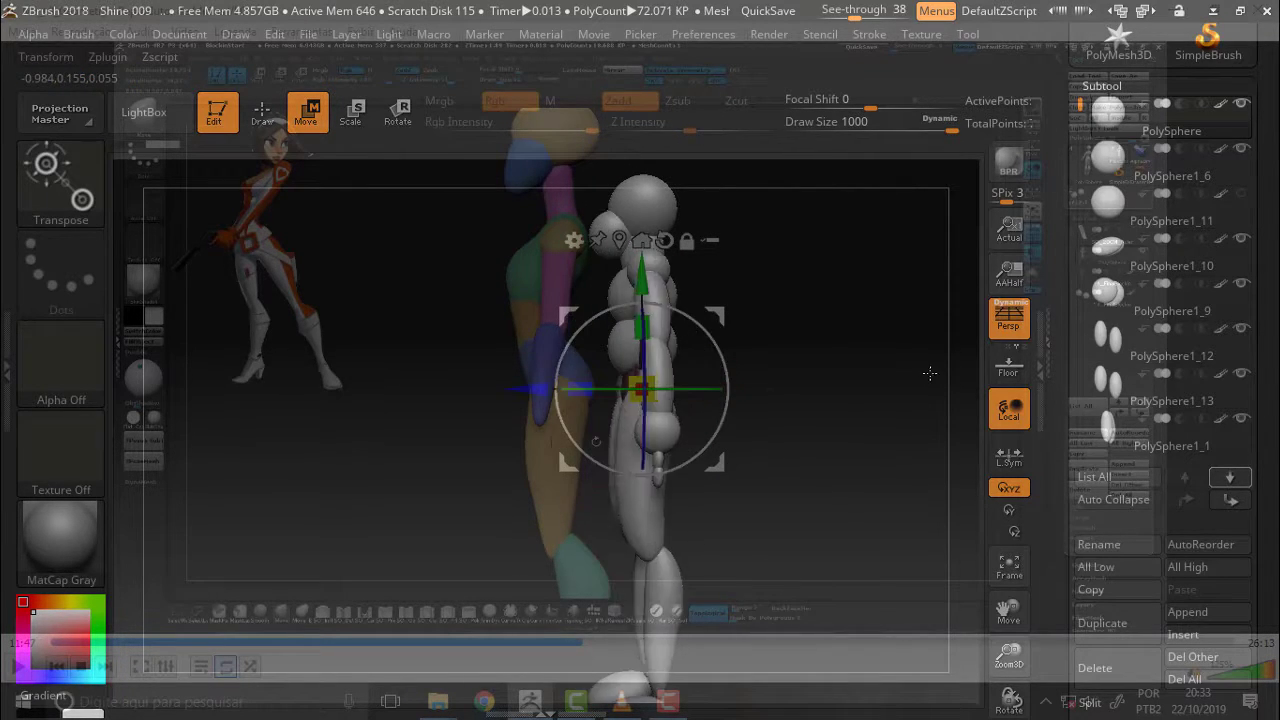
mouse_move(930, 373)
mouse_down()
mouse_move(943, 371)
mouse_move(917, 378)
mouse_up()
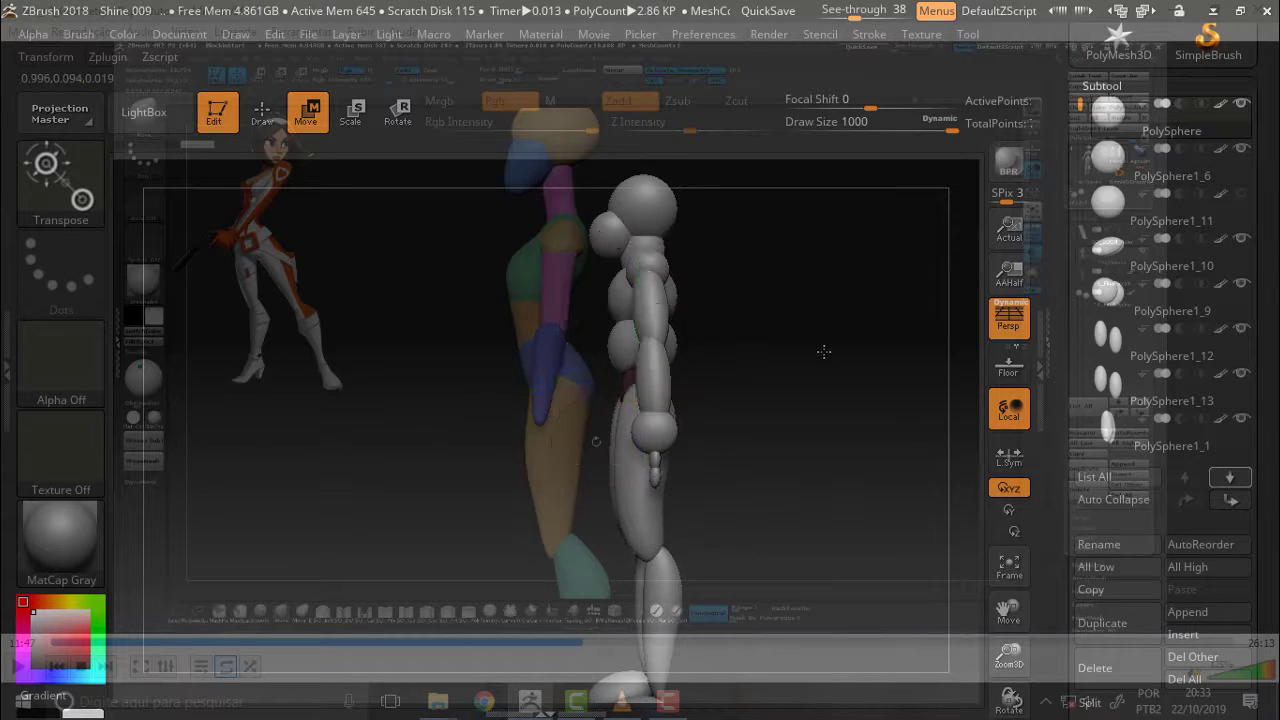
mouse_move(826, 351)
mouse_down()
mouse_move(894, 351)
mouse_move(851, 362)
mouse_up()
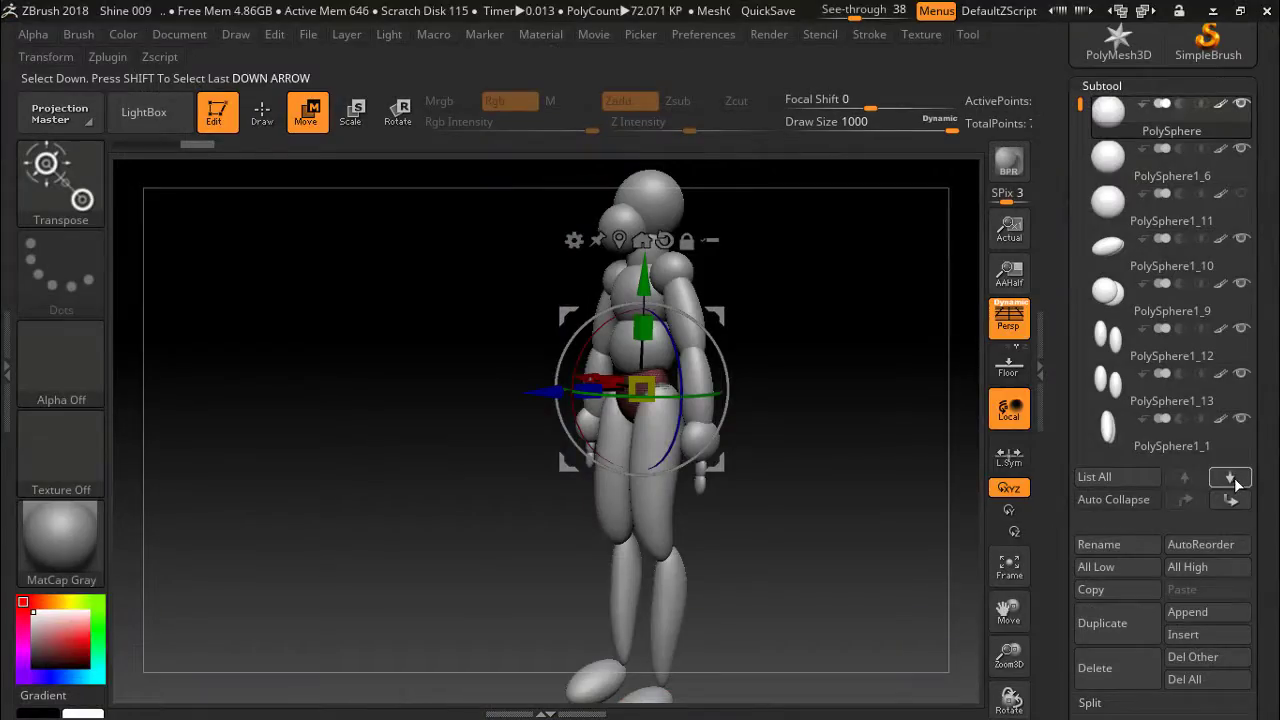
Step down the subtools to make belly sphere PolySphere1_7 active, then zoom in on the front of the torso.
click(1229, 478)
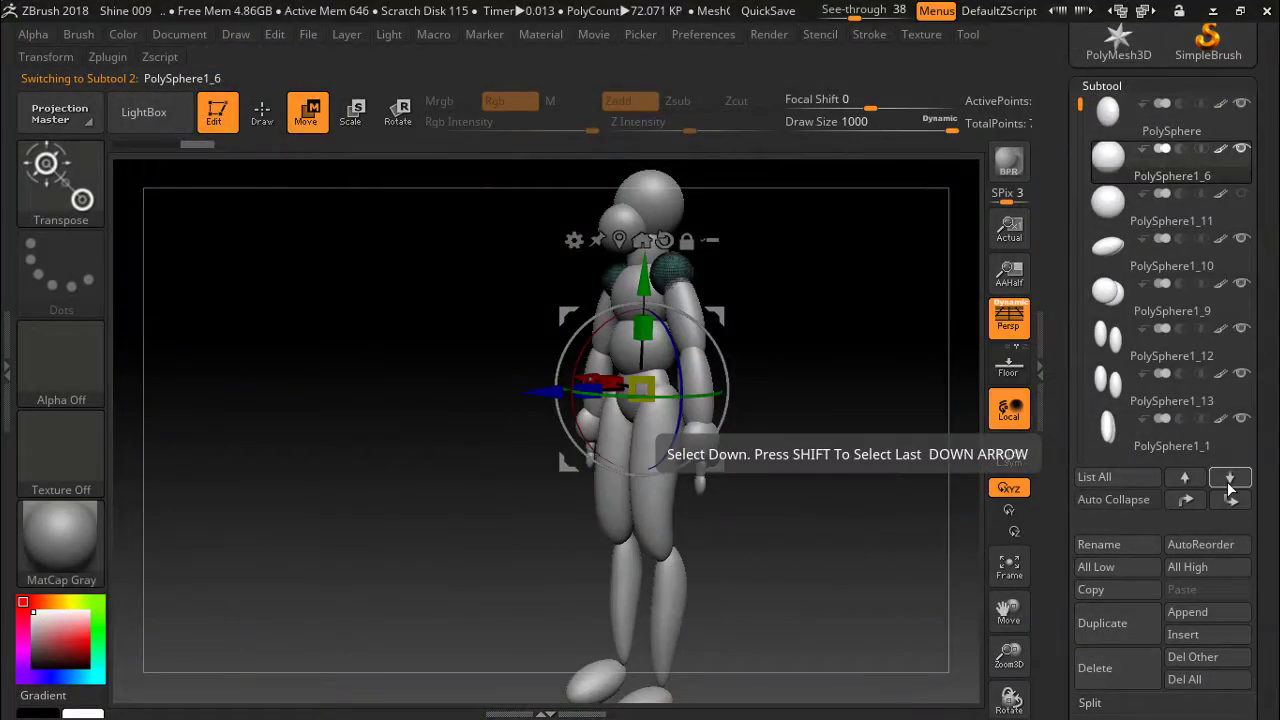
click(1229, 478)
click(1229, 478)
click(1229, 478)
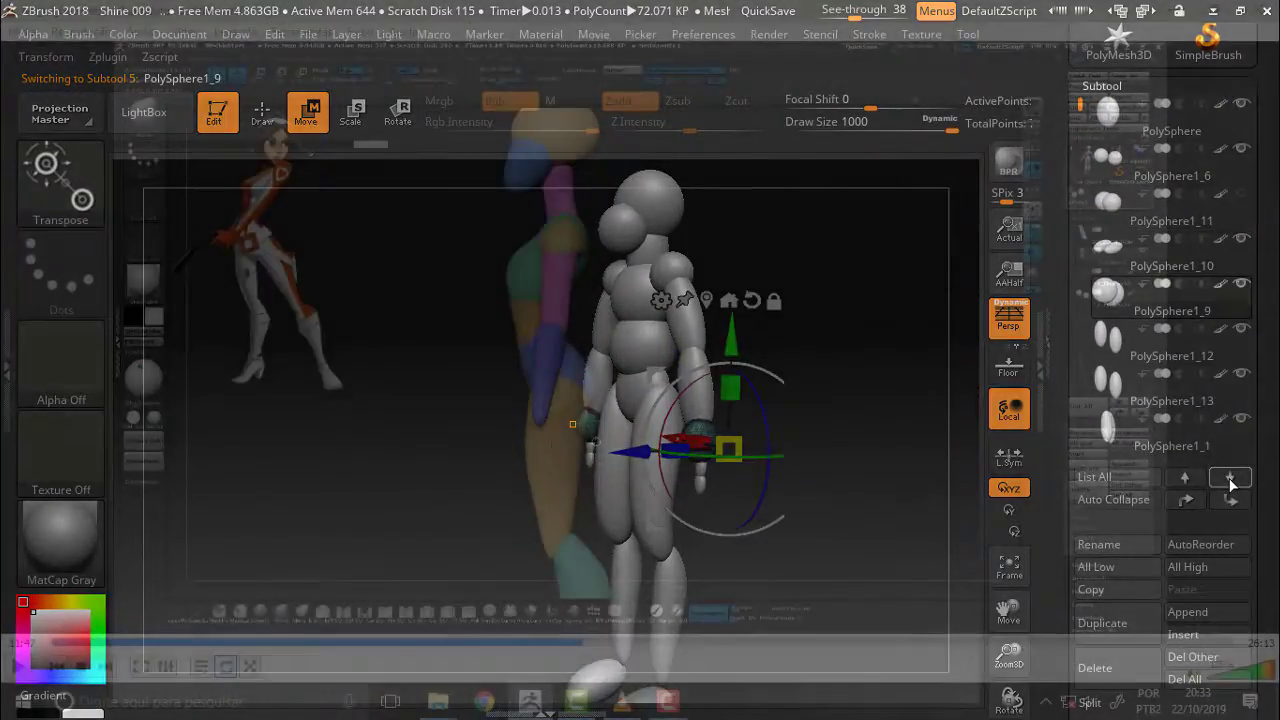
click(1229, 478)
click(1229, 478)
click(1229, 478)
click(1229, 478)
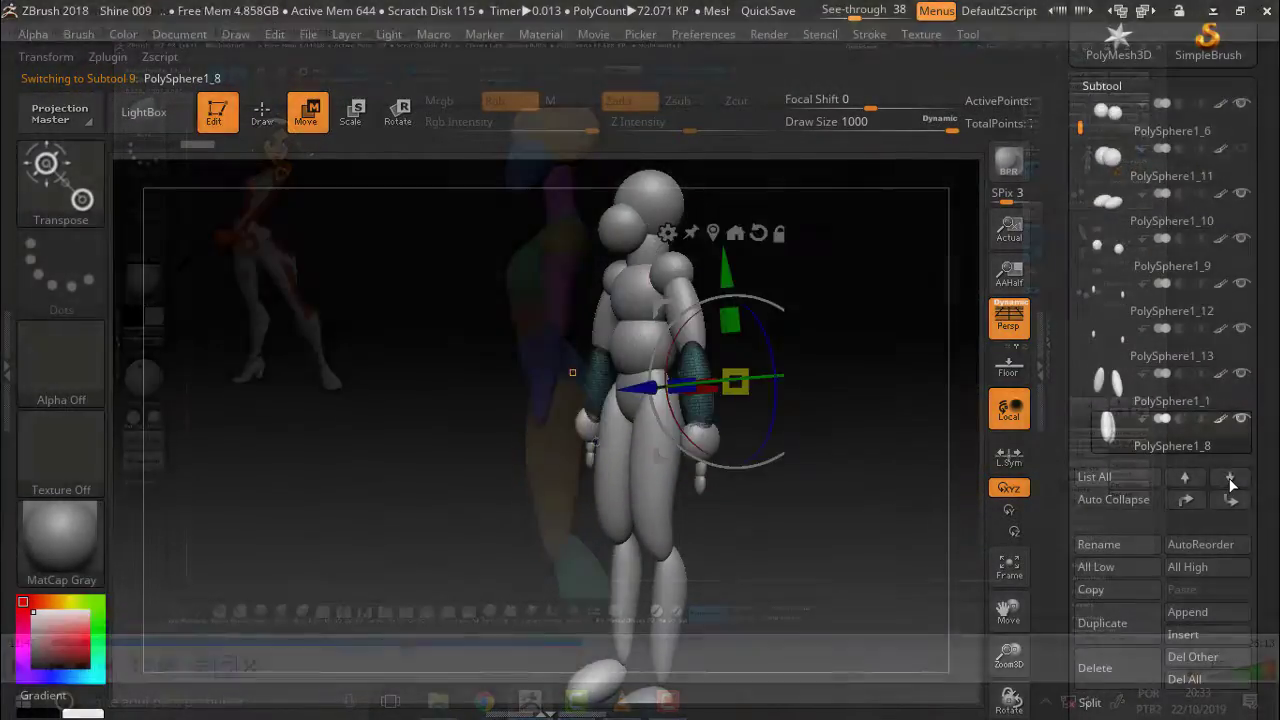
click(1229, 478)
click(1229, 478)
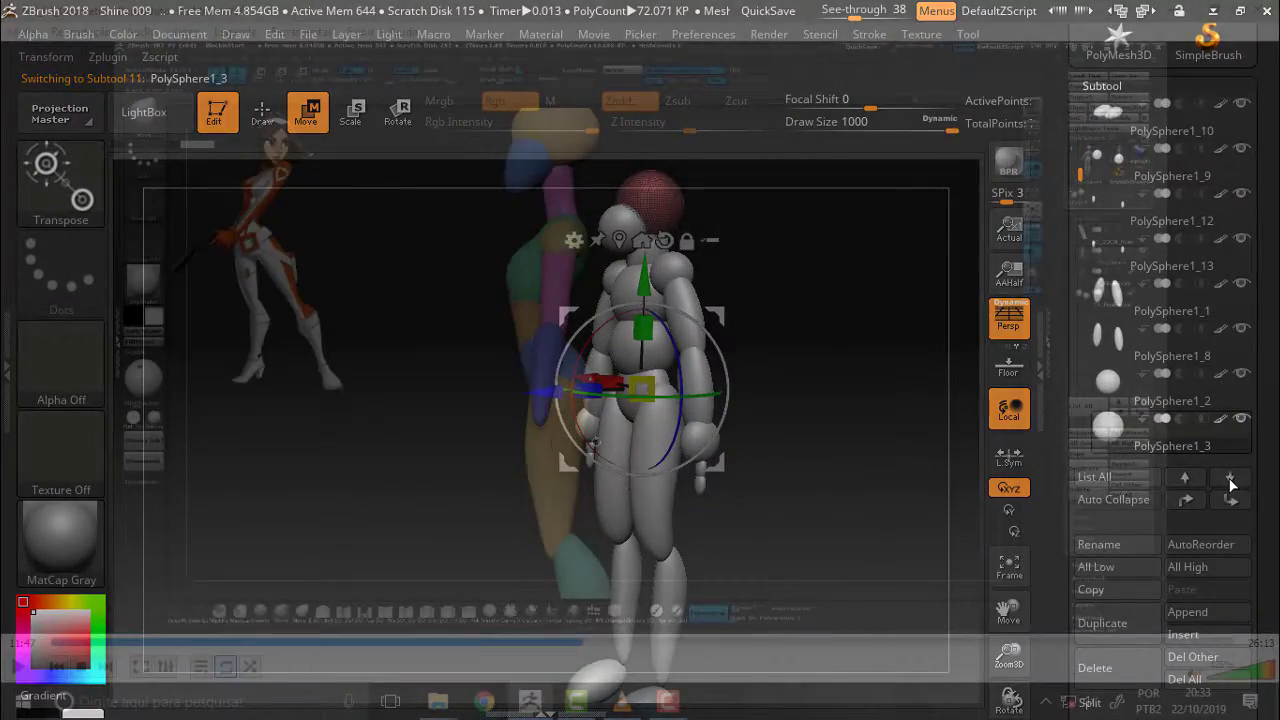
click(1229, 478)
click(1229, 478)
click(1229, 478)
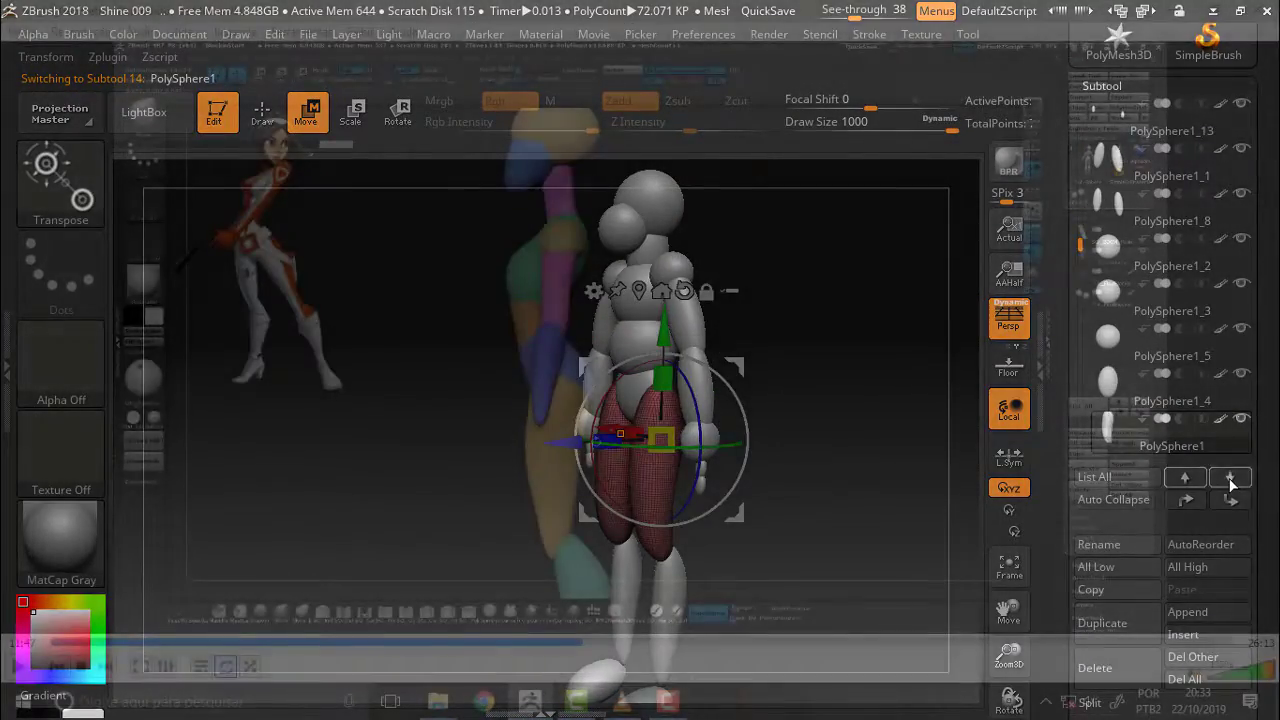
click(1230, 480)
click(1230, 480)
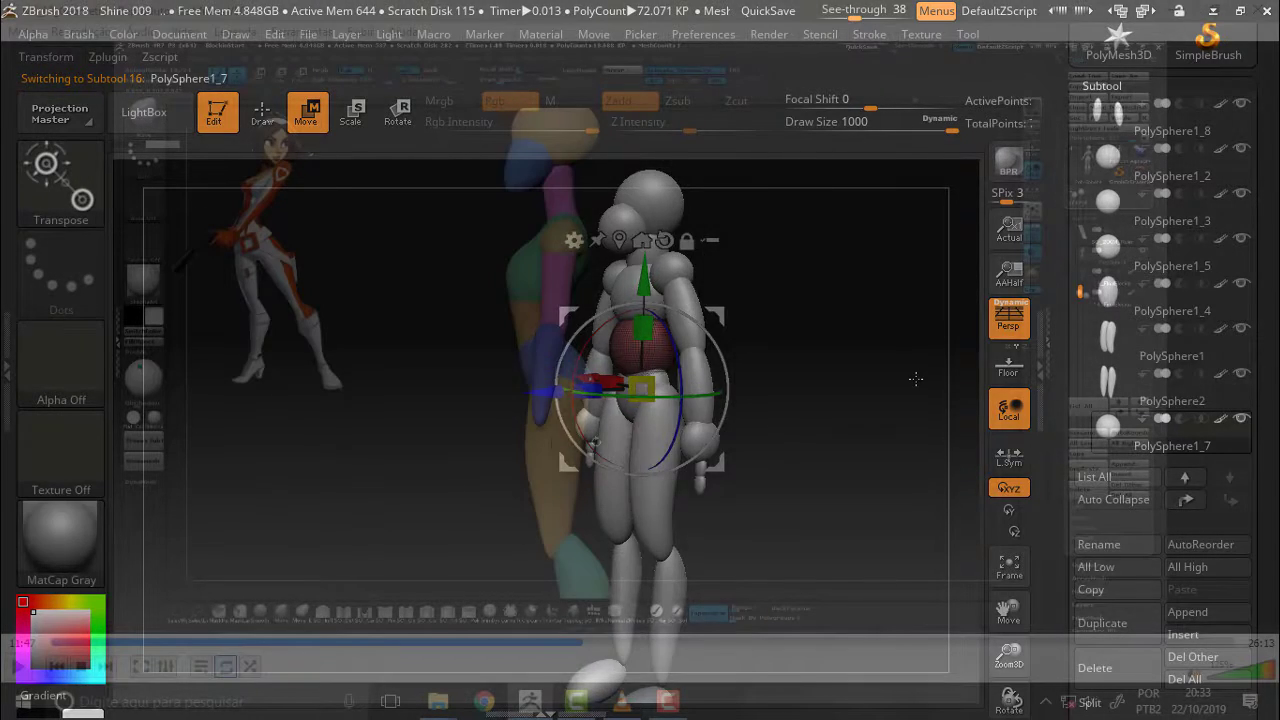
mouse_move(846, 374)
mouse_down()
mouse_move(944, 386)
mouse_move(831, 374)
mouse_move(848, 370)
mouse_up()
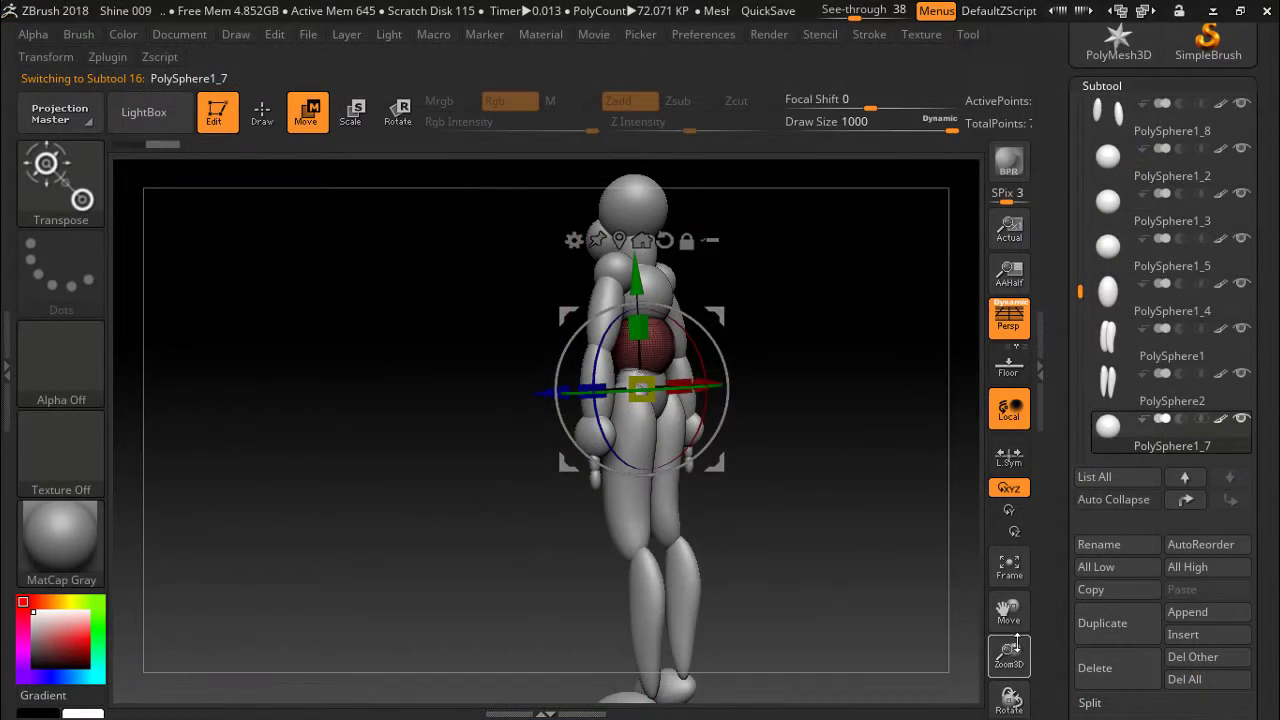
drag(1009, 655, 1028, 712)
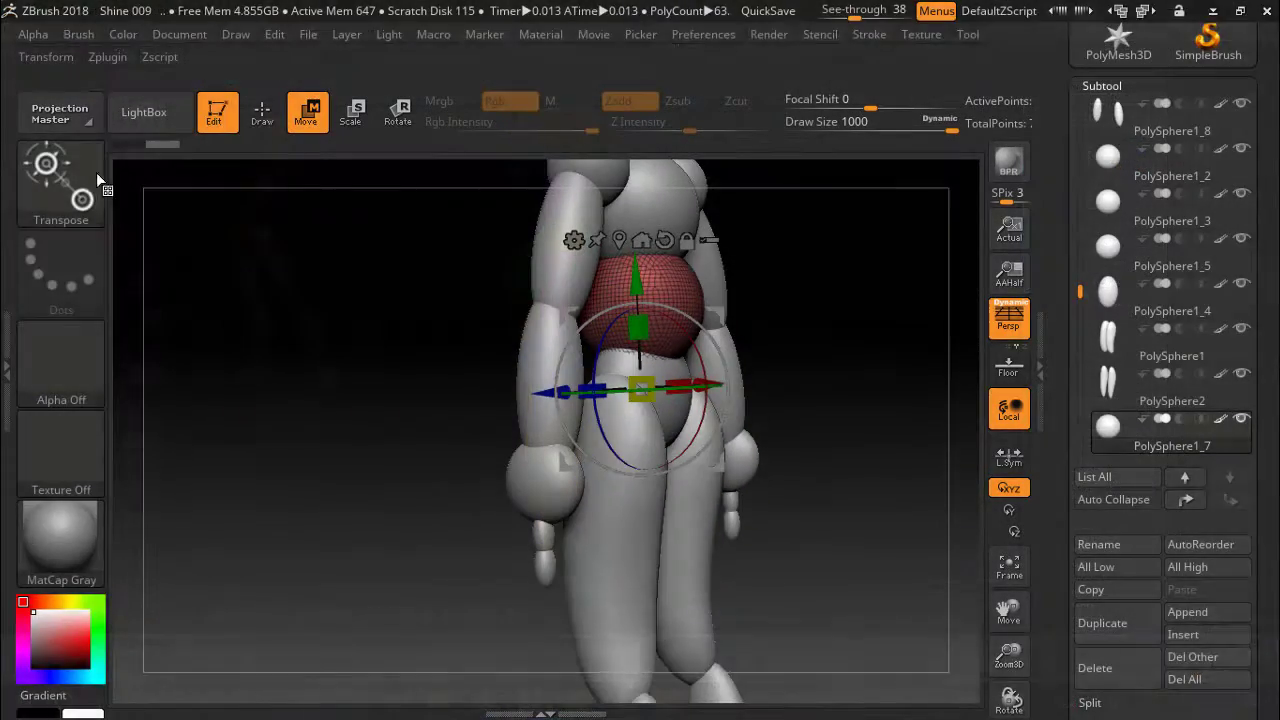
Switch to the Move Topological brush and turn the figure between front and side to check the belly.
click(96, 172)
click(557, 470)
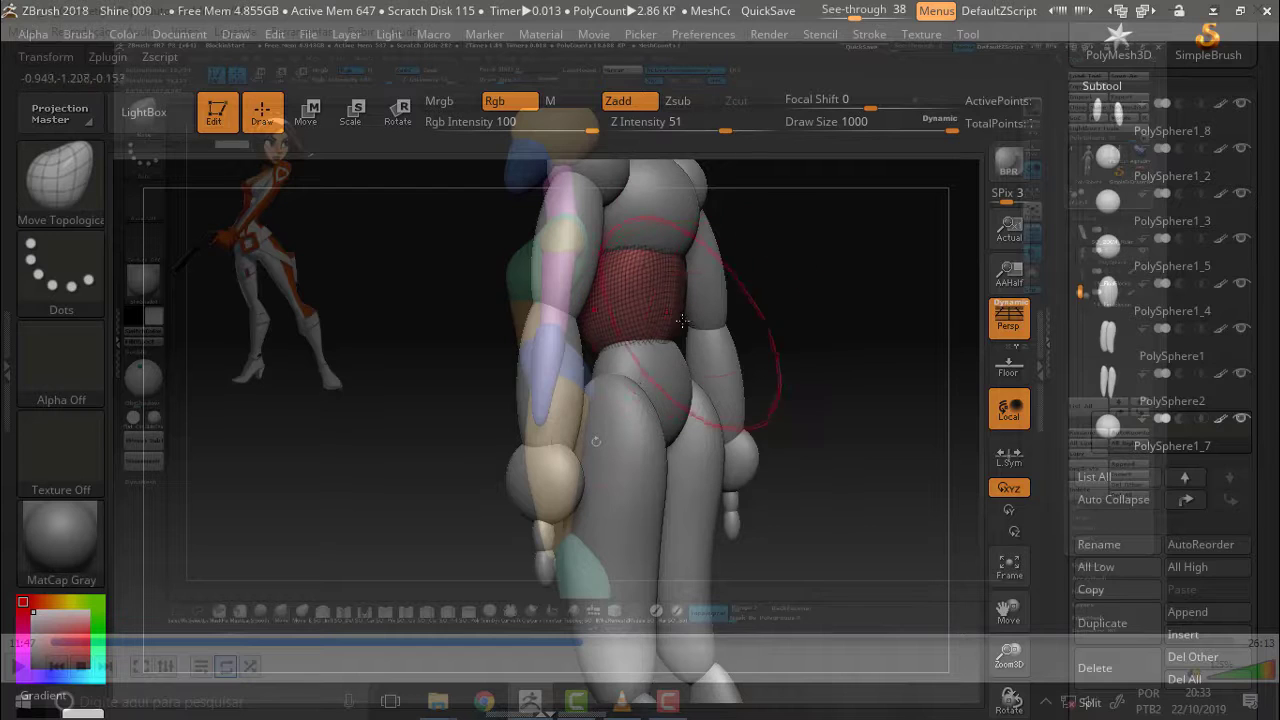
drag(800, 306, 786, 338)
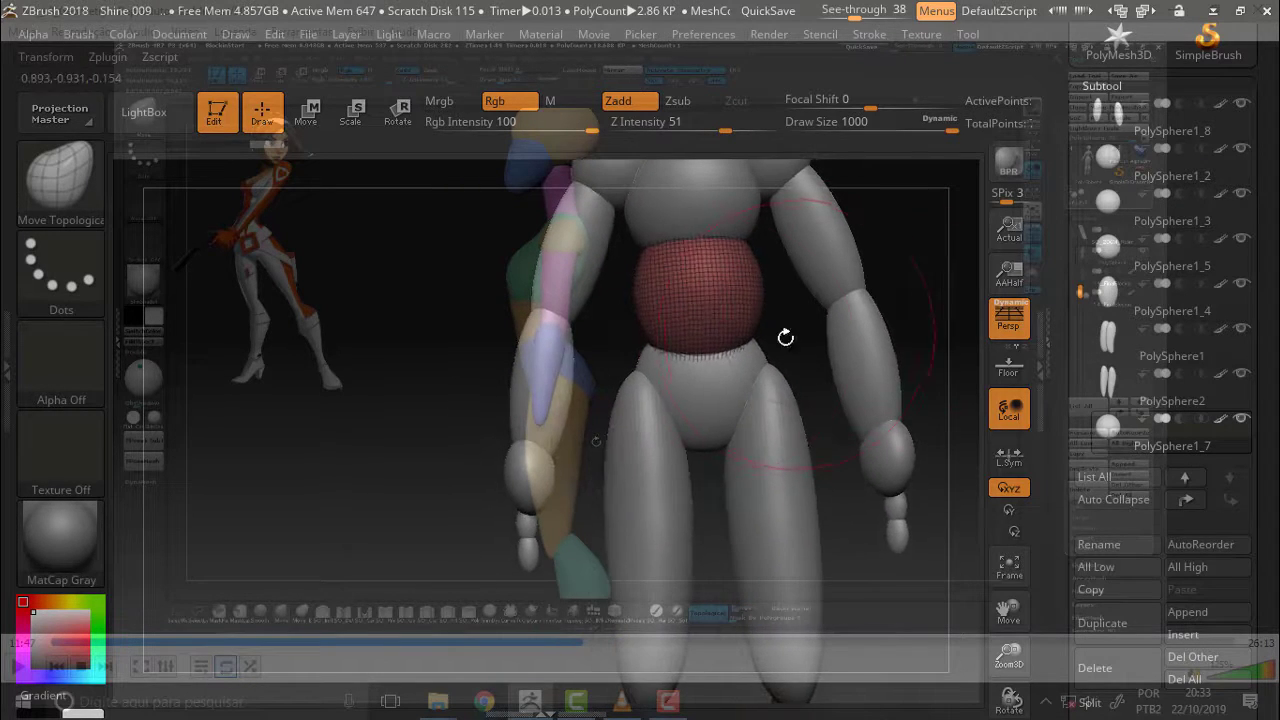
drag(349, 331, 594, 360)
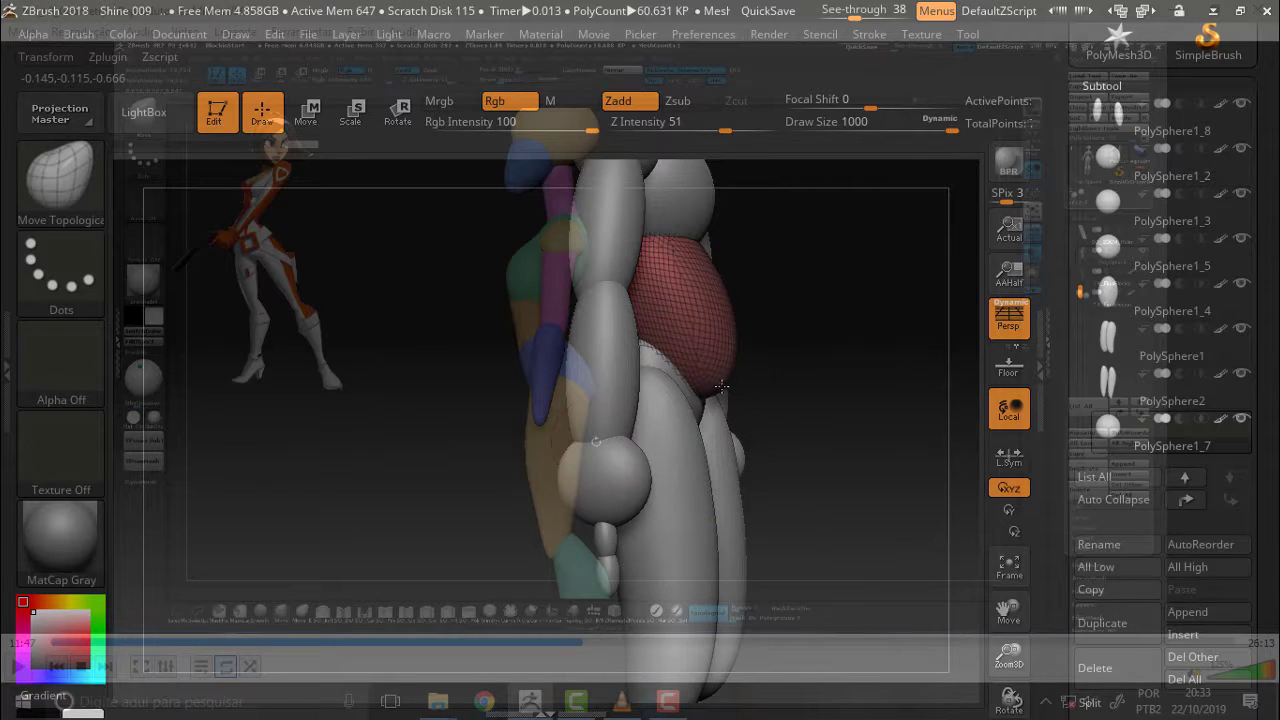
drag(706, 393, 709, 333)
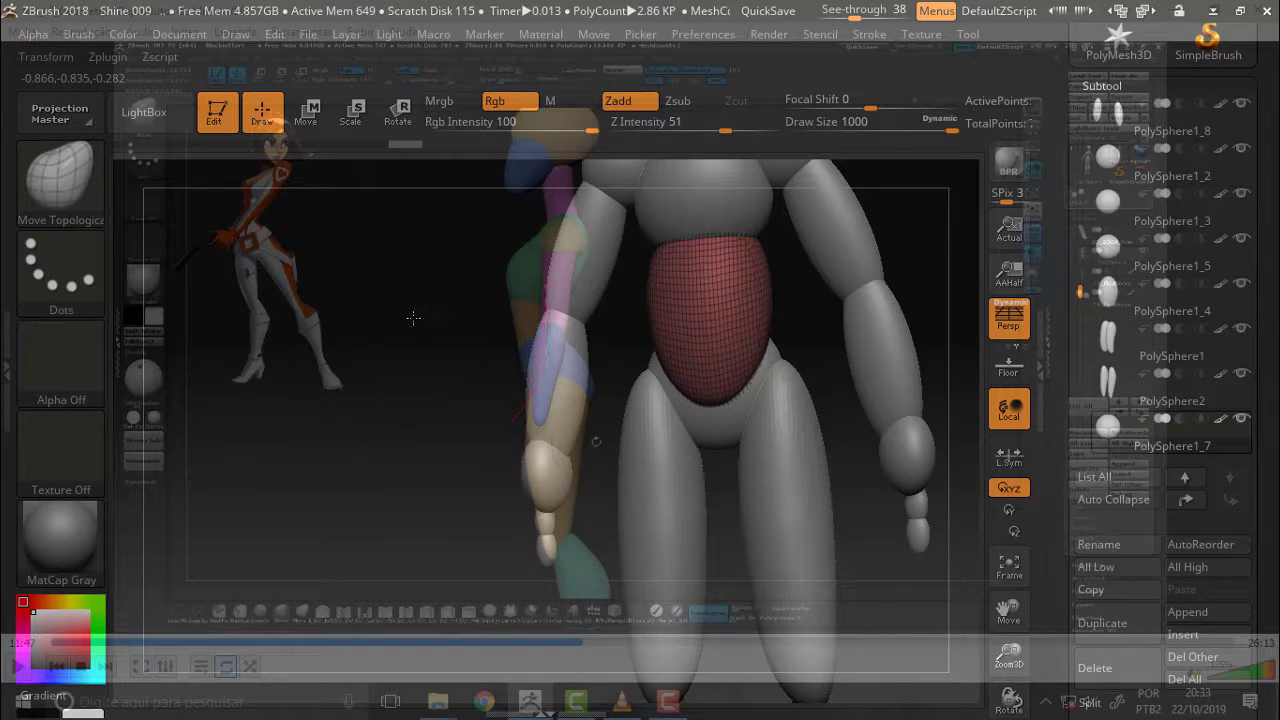
mouse_move(414, 314)
mouse_down()
mouse_move(371, 320)
mouse_move(420, 325)
mouse_move(346, 321)
mouse_move(360, 314)
mouse_up()
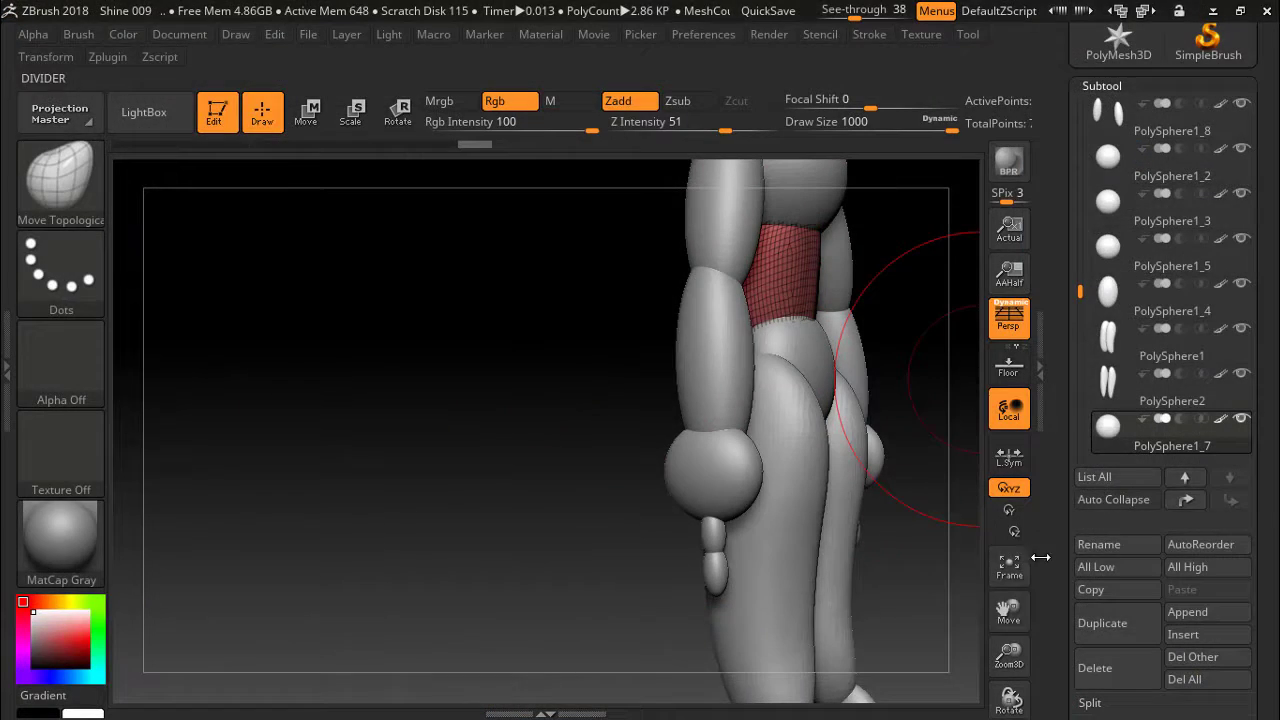
mouse_move(1008, 605)
mouse_down()
mouse_move(957, 643)
mouse_move(928, 591)
mouse_up()
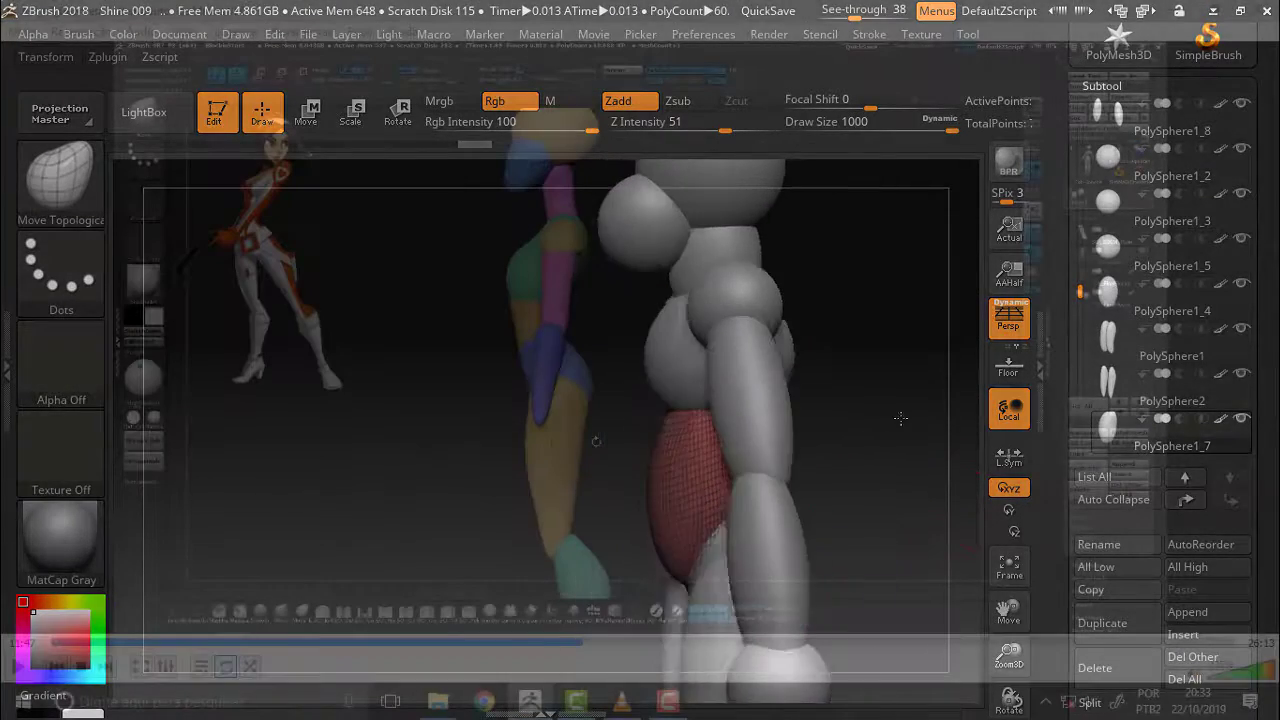
mouse_move(883, 418)
mouse_down()
mouse_move(849, 407)
mouse_move(876, 407)
mouse_up()
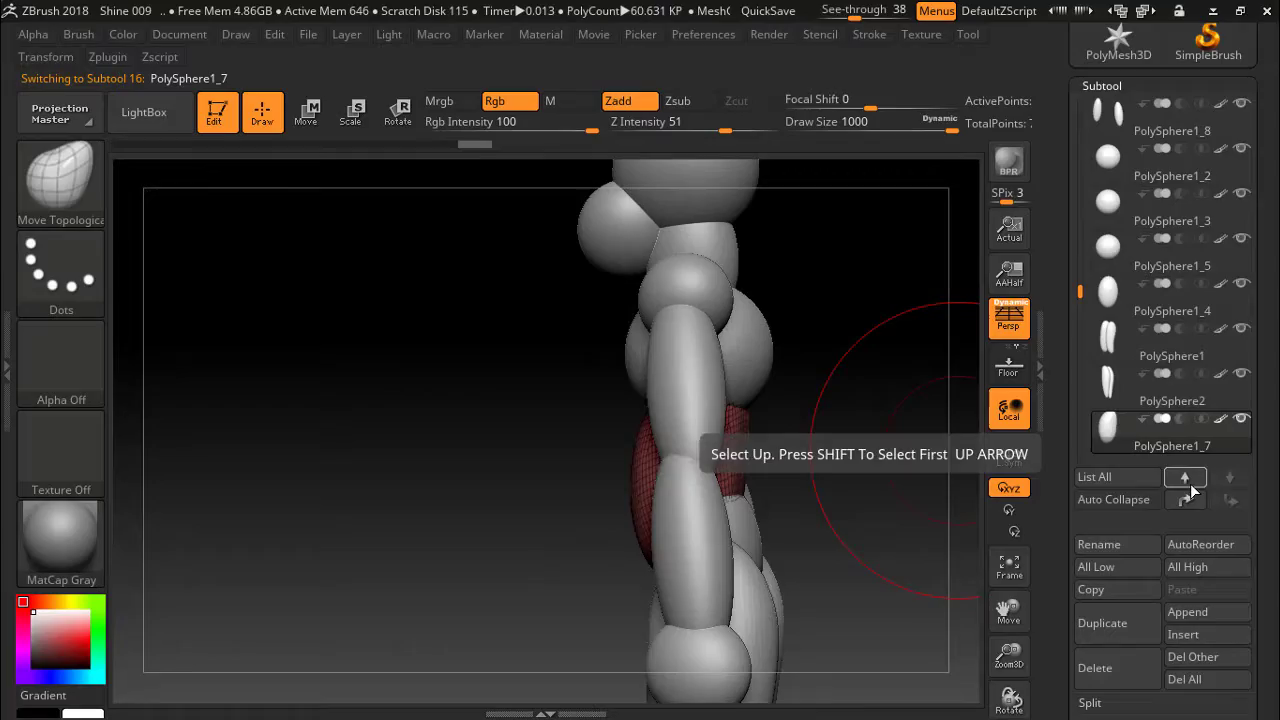
Select the chest sphere PolySphere1_2 and turn the figure to a three-quarter view.
click(1186, 478)
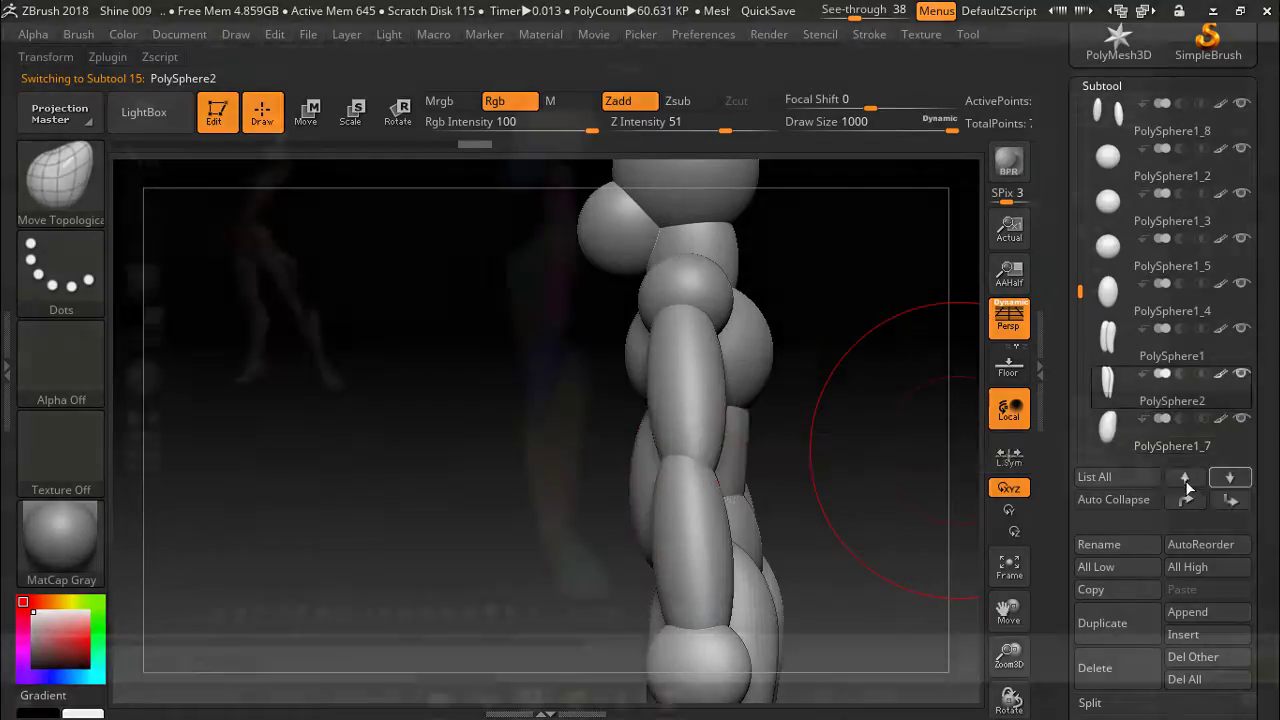
click(1186, 478)
click(1186, 478)
click(1186, 478)
click(1186, 478)
click(1186, 478)
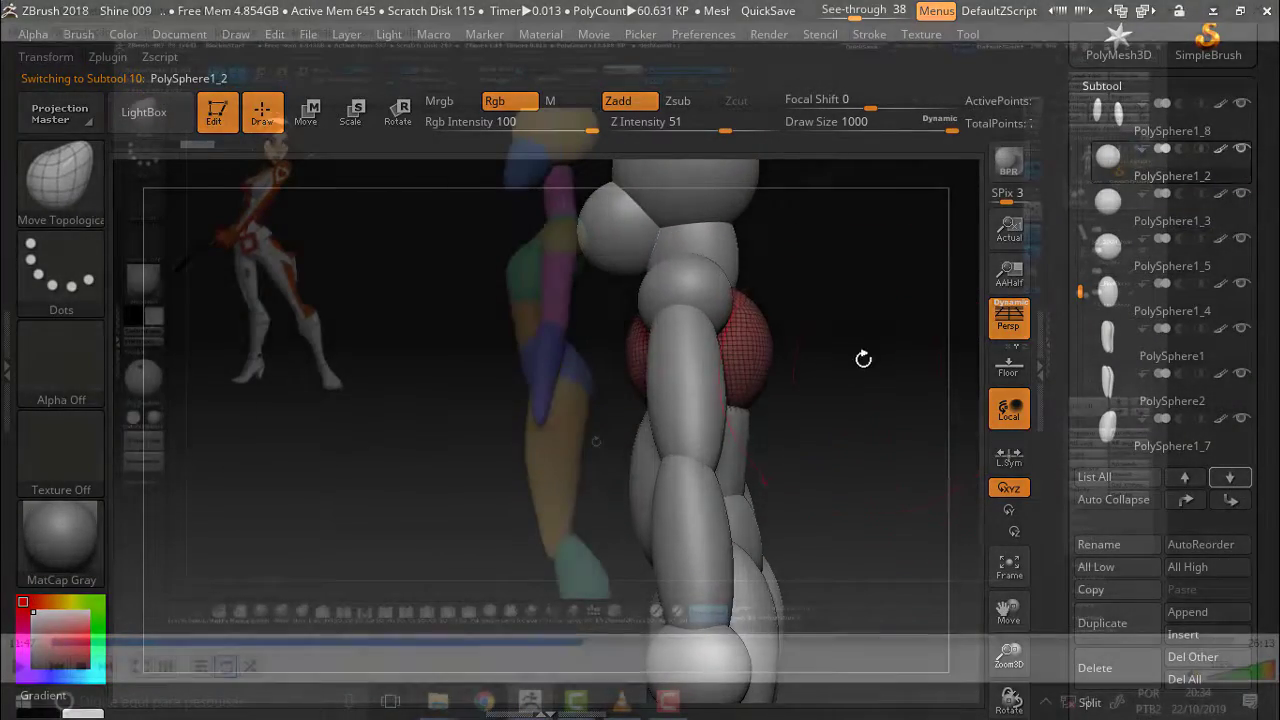
drag(863, 354, 779, 376)
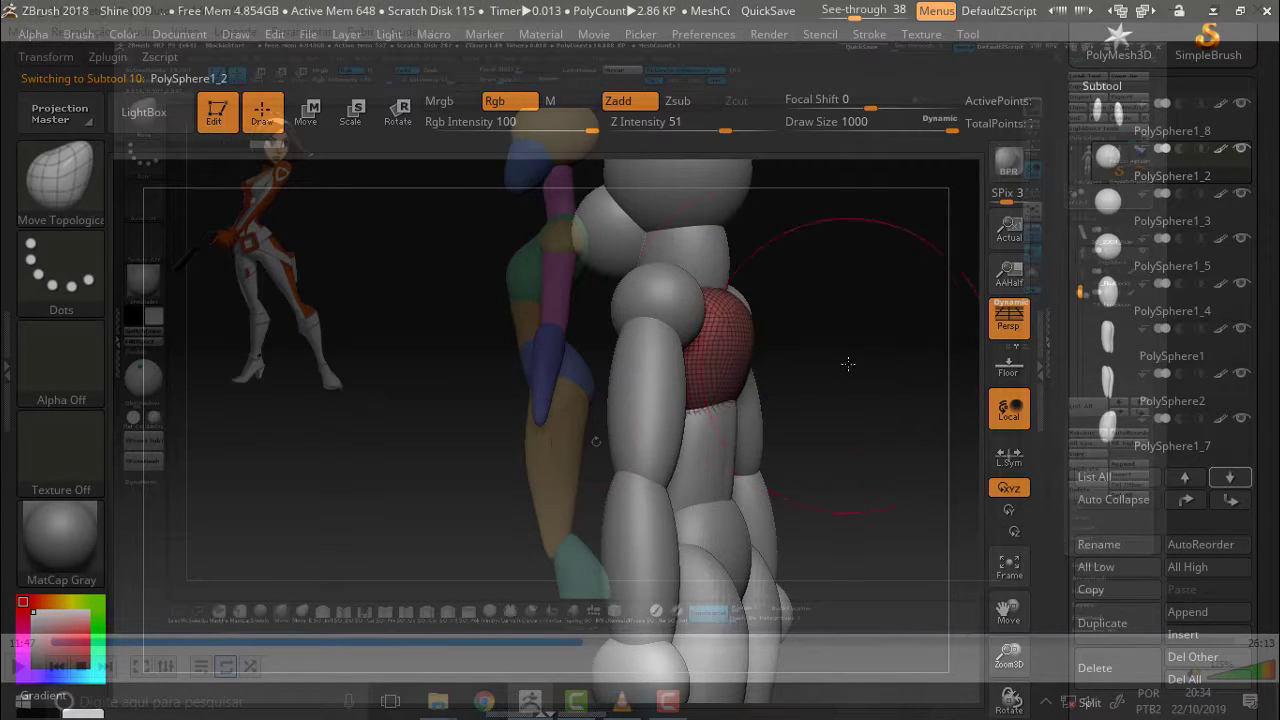
mouse_move(849, 363)
mouse_down()
mouse_move(776, 378)
mouse_move(710, 435)
mouse_up()
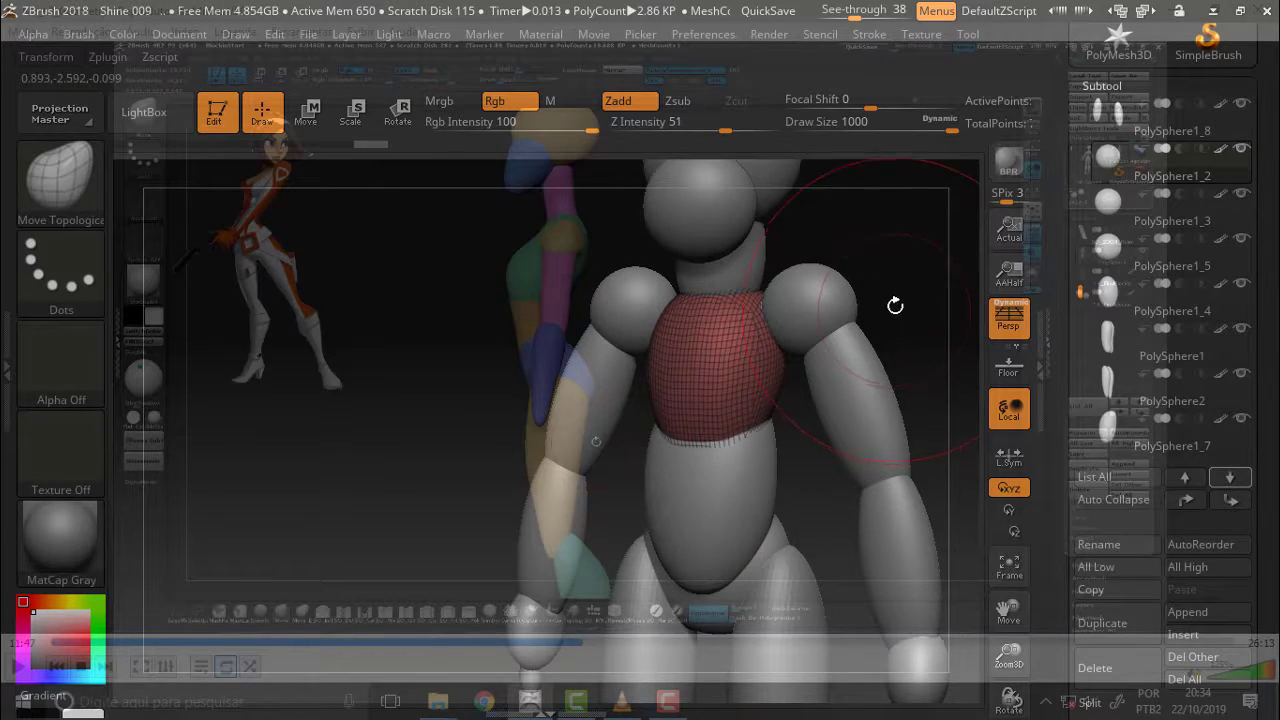
drag(895, 305, 800, 330)
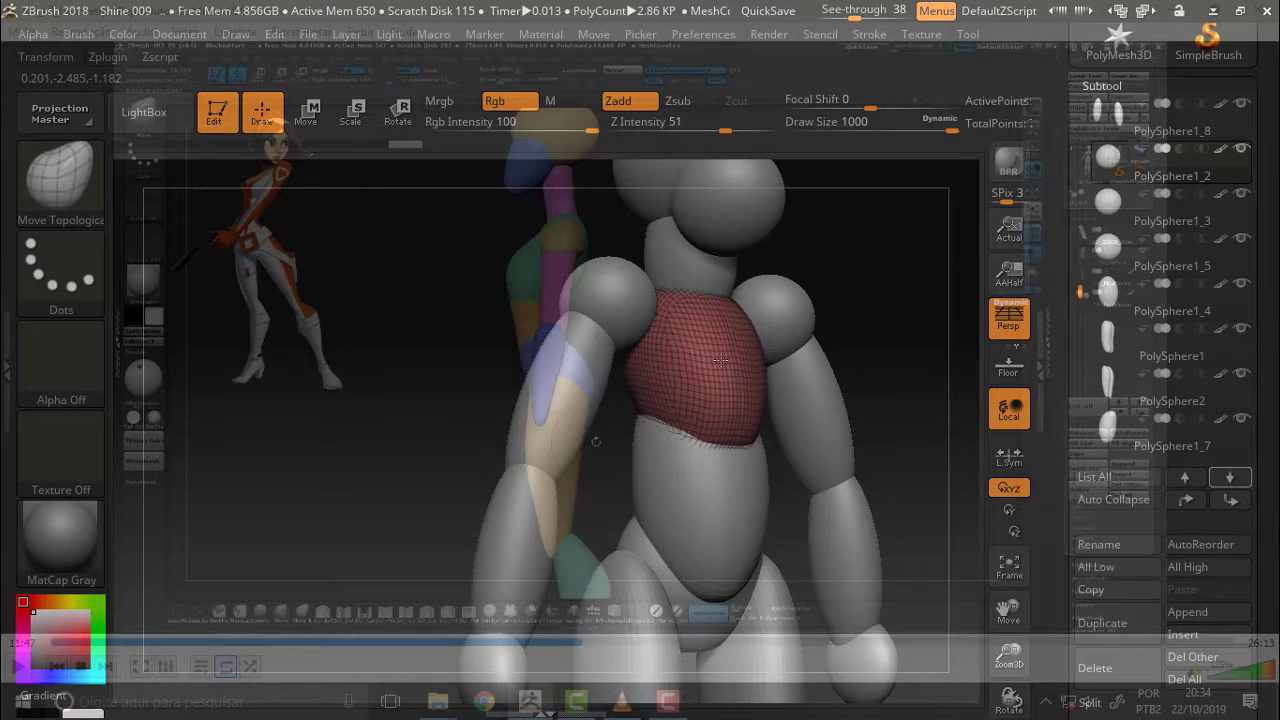
Pull the chest sphere's side outward and its lower edge down, comparing against the reference.
mouse_move(680, 392)
mouse_down()
mouse_move(640, 389)
mouse_move(620, 328)
mouse_move(673, 304)
mouse_move(660, 302)
mouse_up()
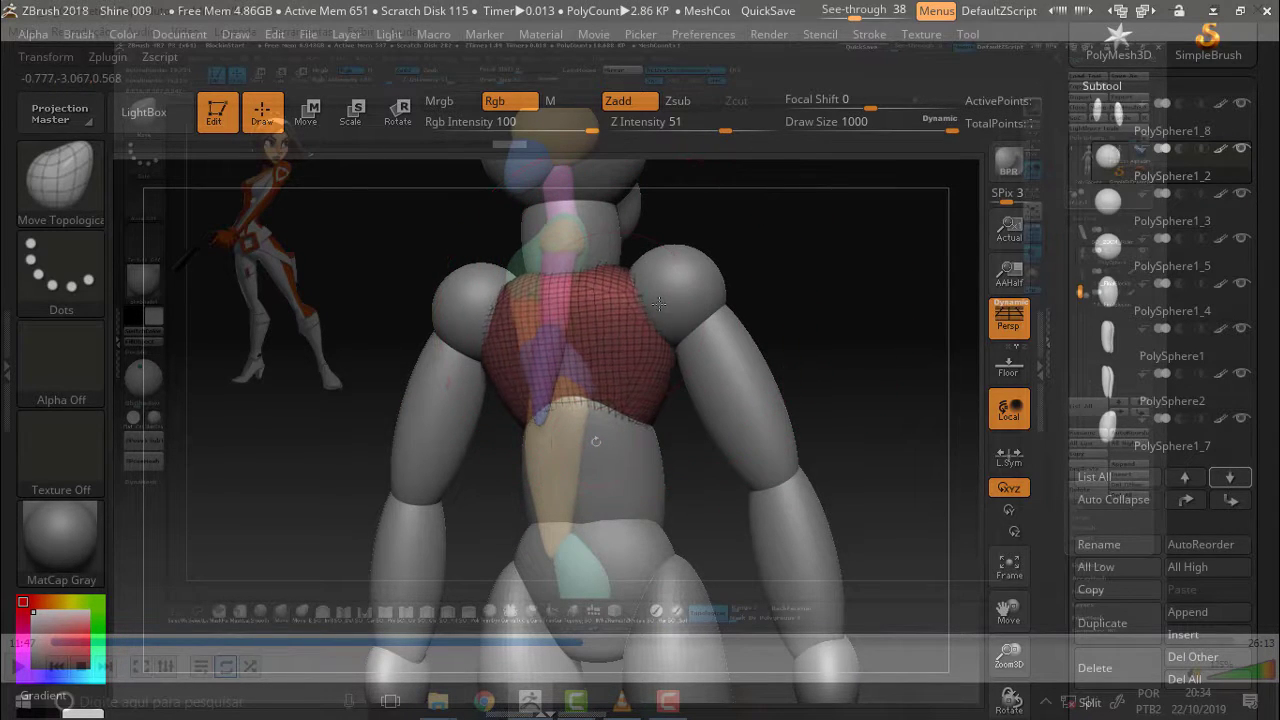
drag(612, 395, 610, 432)
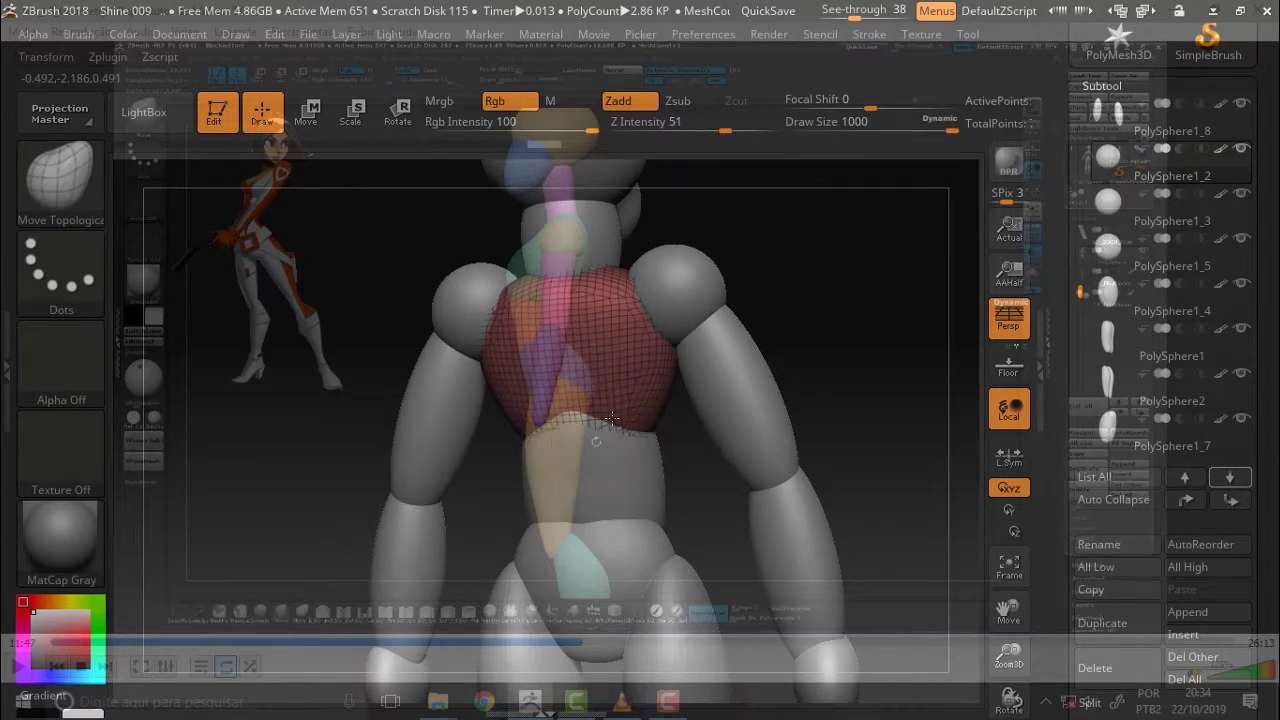
drag(878, 302, 1054, 294)
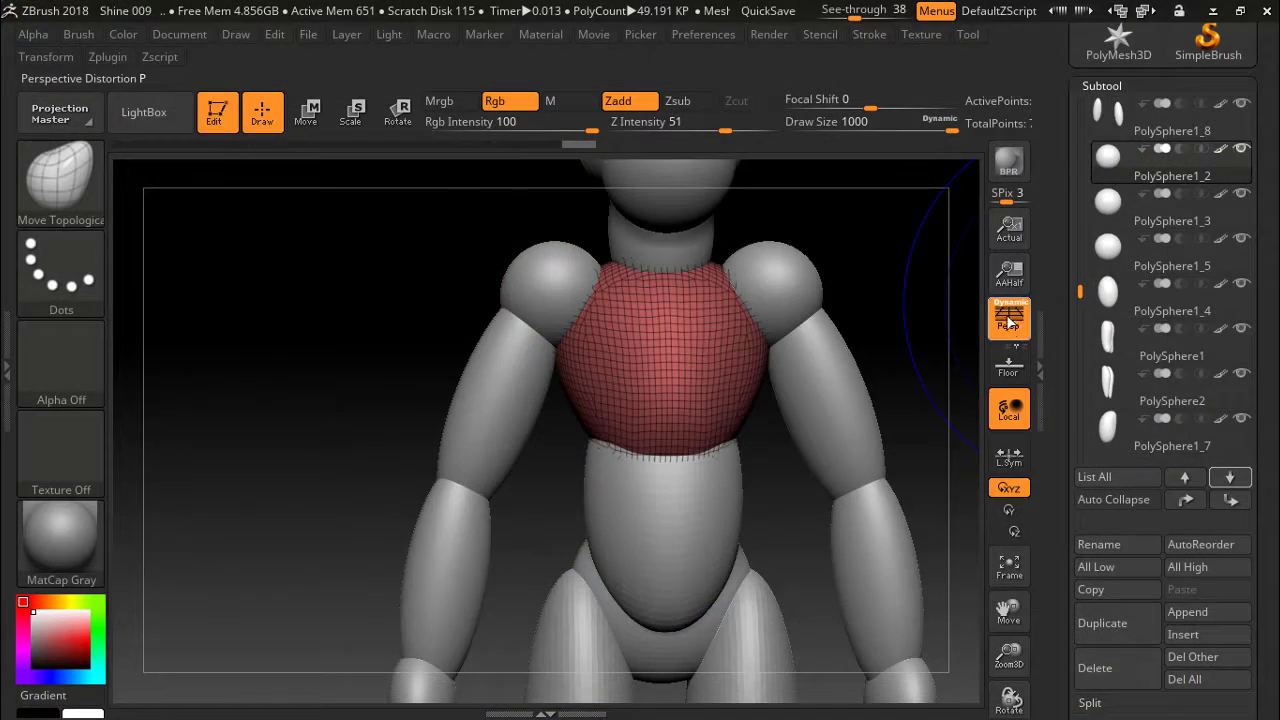
drag(1009, 606, 983, 457)
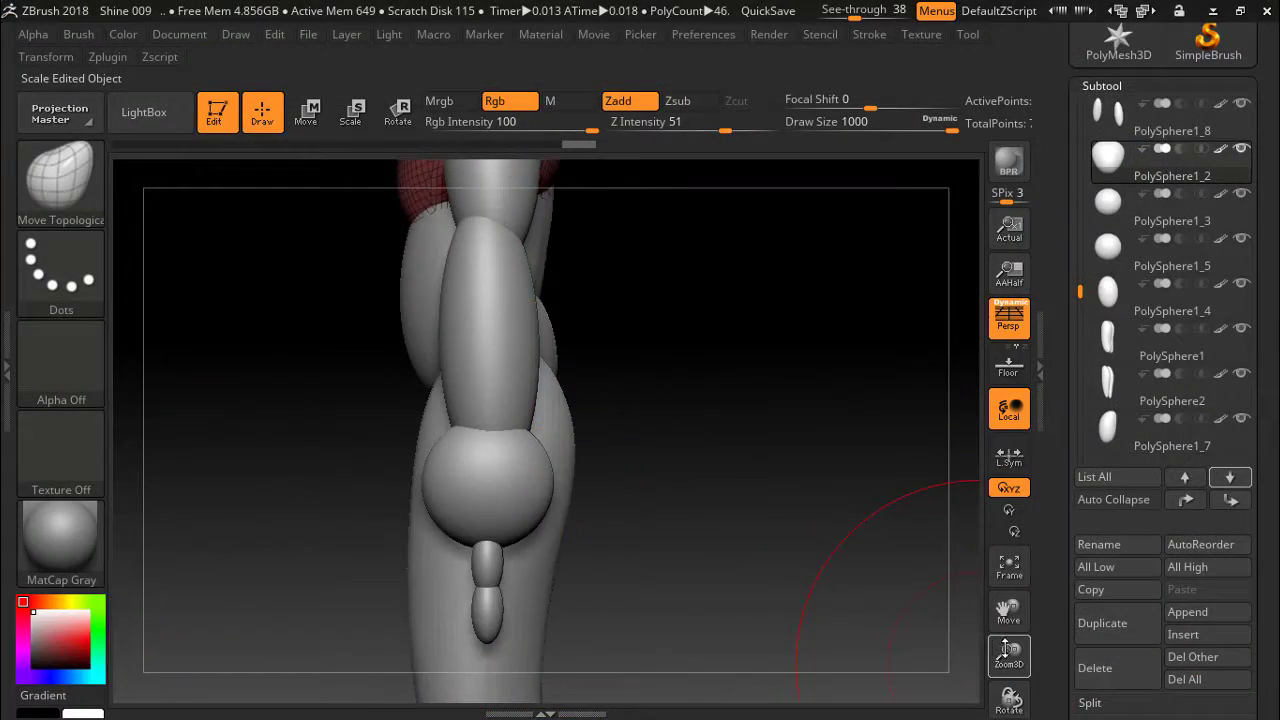
drag(1008, 652, 1003, 566)
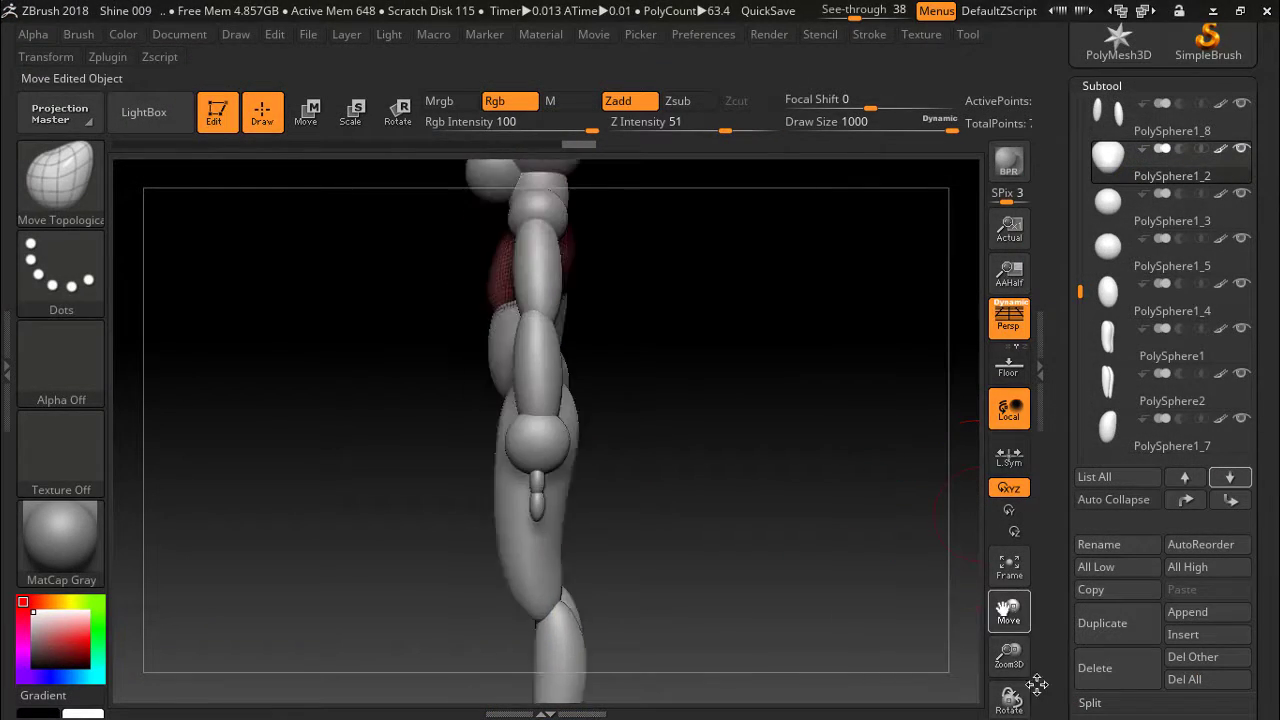
drag(1008, 605, 1037, 685)
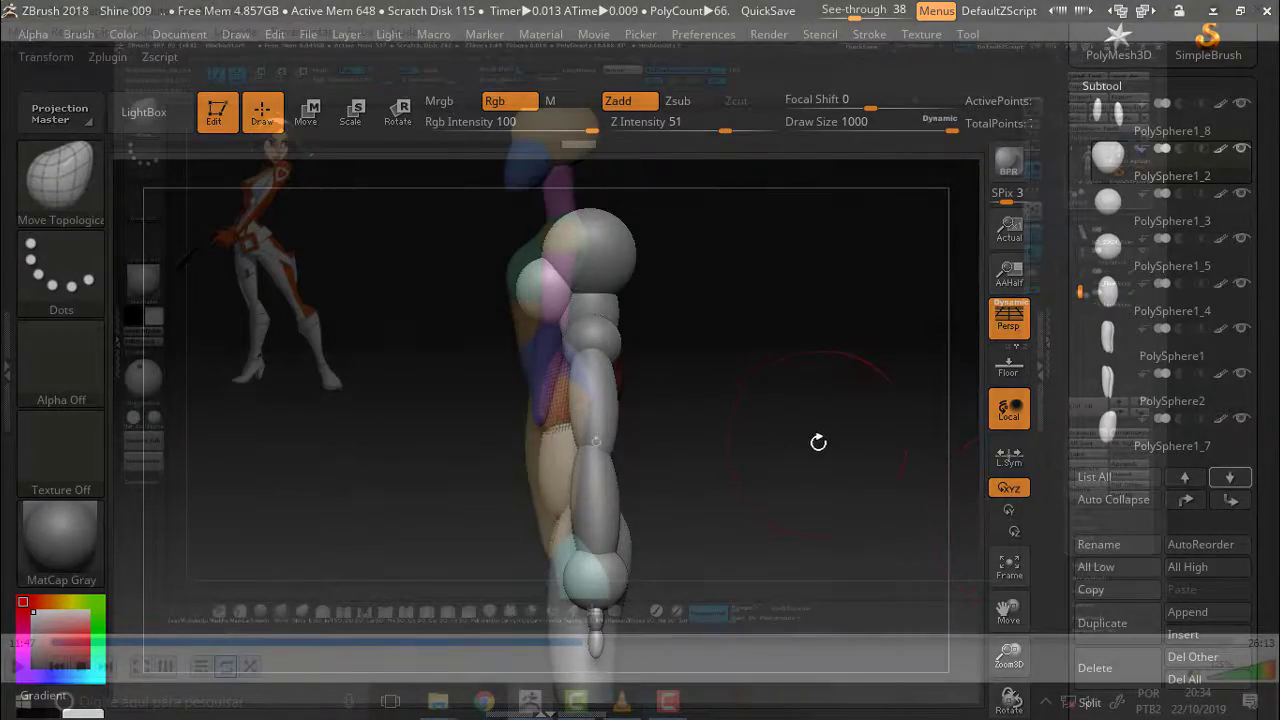
mouse_move(818, 442)
mouse_down()
mouse_move(903, 412)
mouse_move(964, 410)
mouse_up()
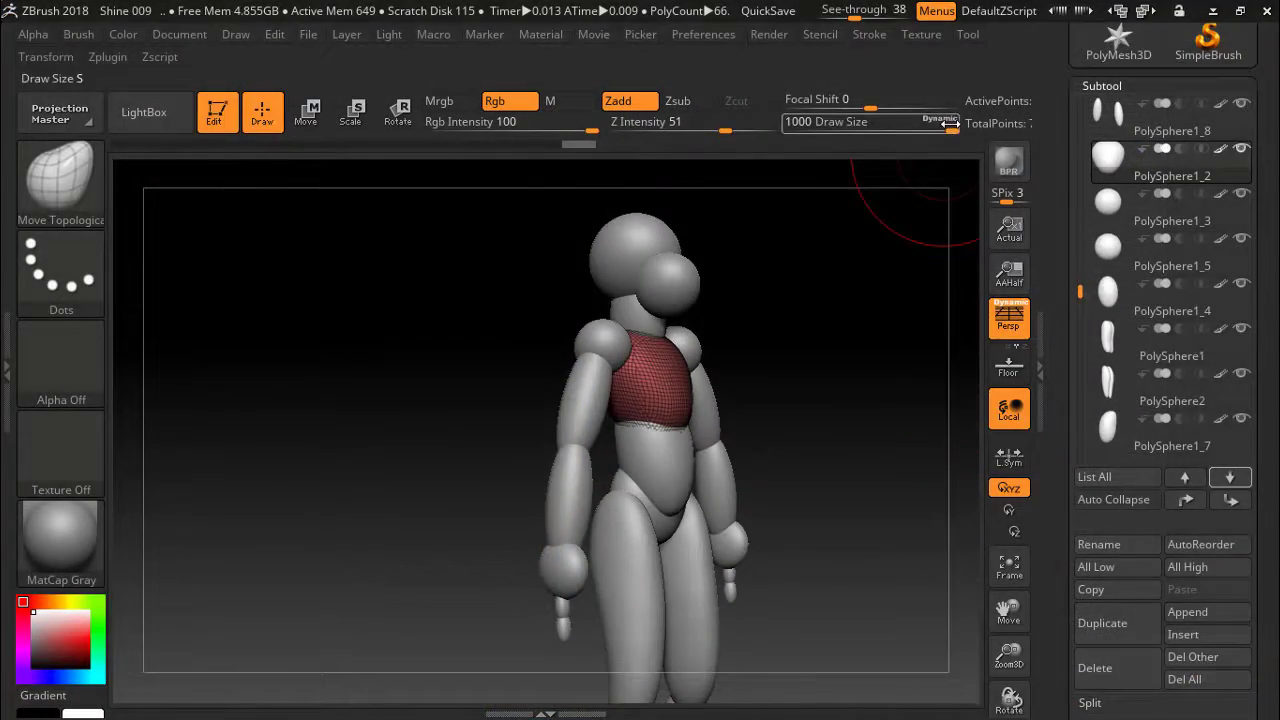
Reduce the Draw Size for finer shaping and check the chest from front and side.
drag(950, 123, 931, 131)
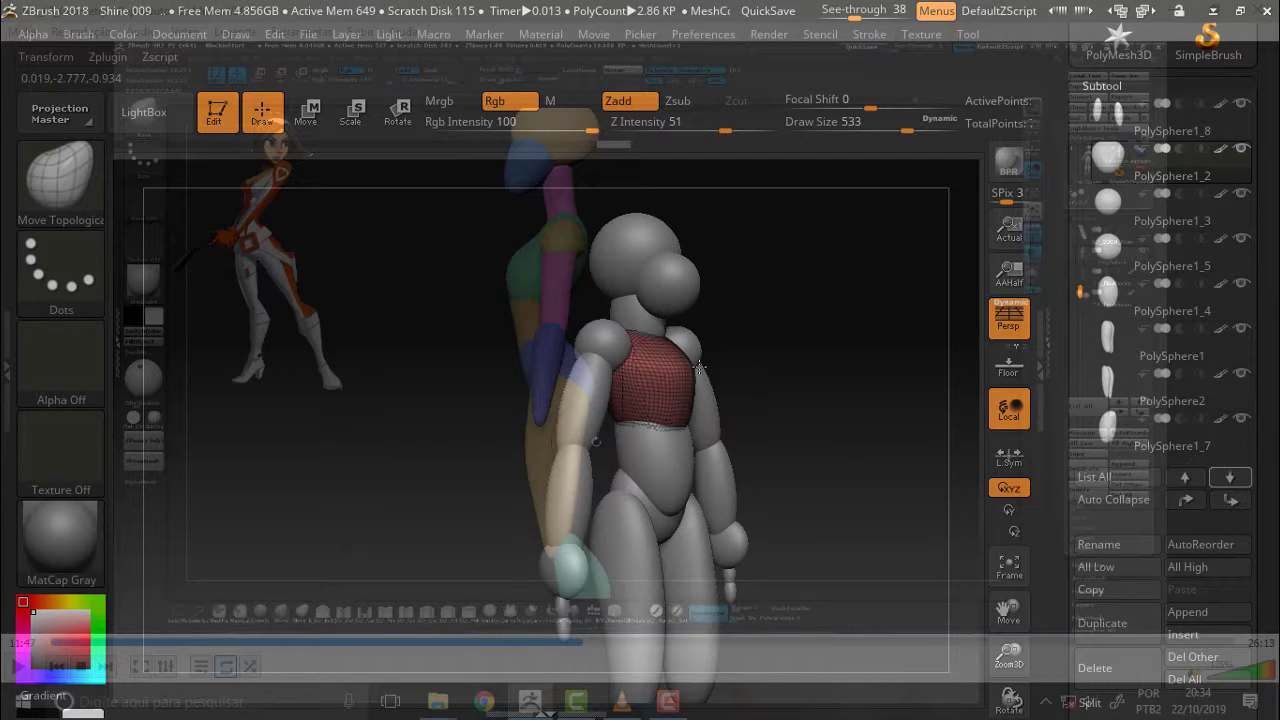
drag(793, 353, 737, 360)
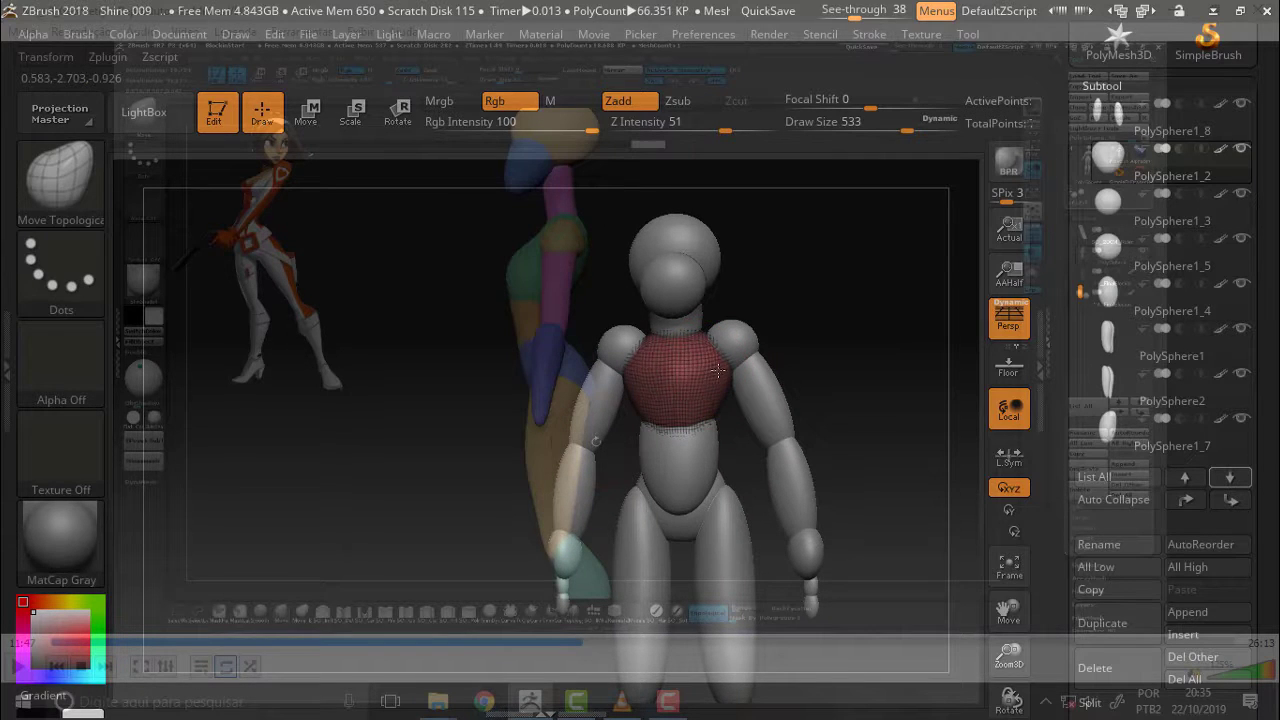
drag(823, 309, 747, 308)
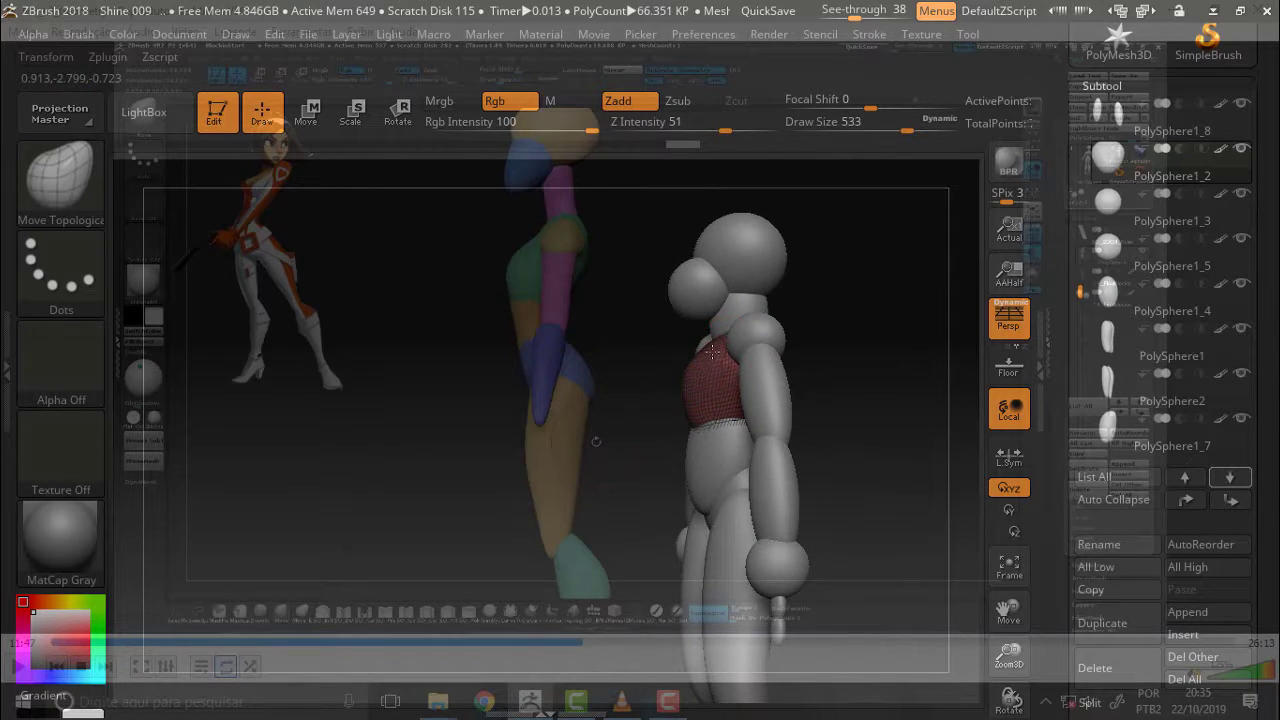
mouse_move(790, 325)
mouse_down()
mouse_move(934, 286)
mouse_move(850, 305)
mouse_move(894, 297)
mouse_move(590, 247)
mouse_up()
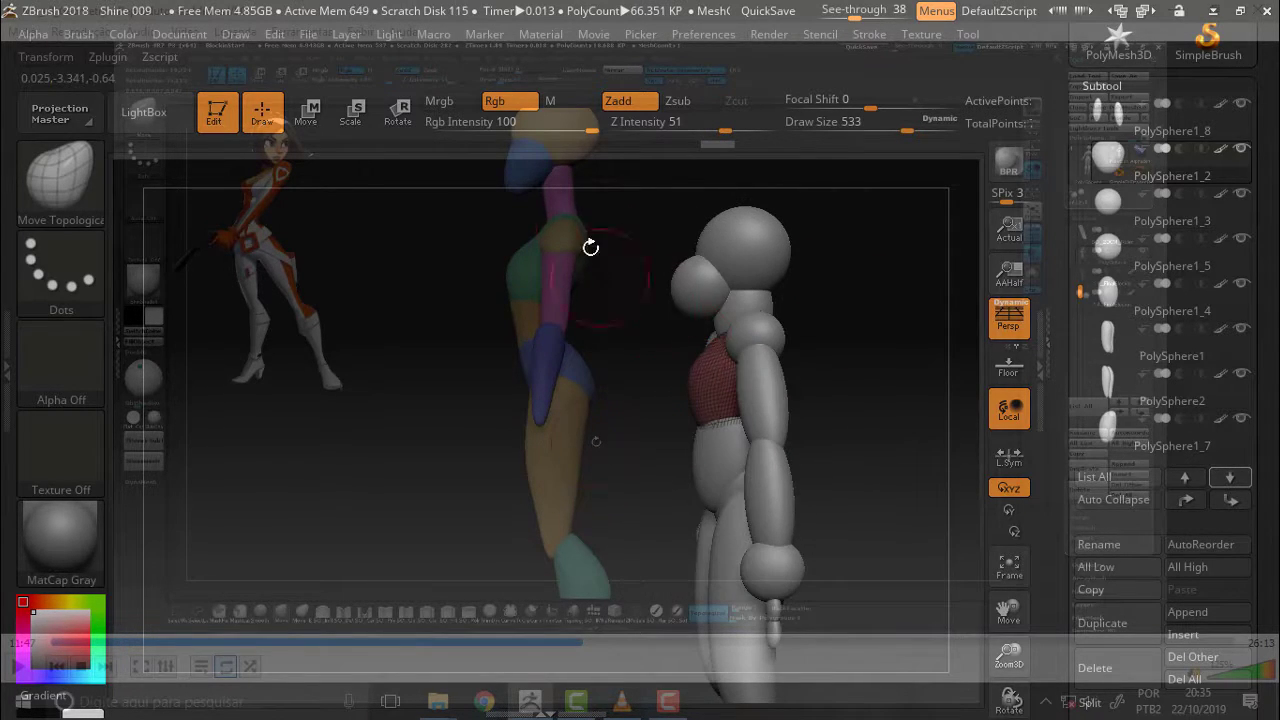